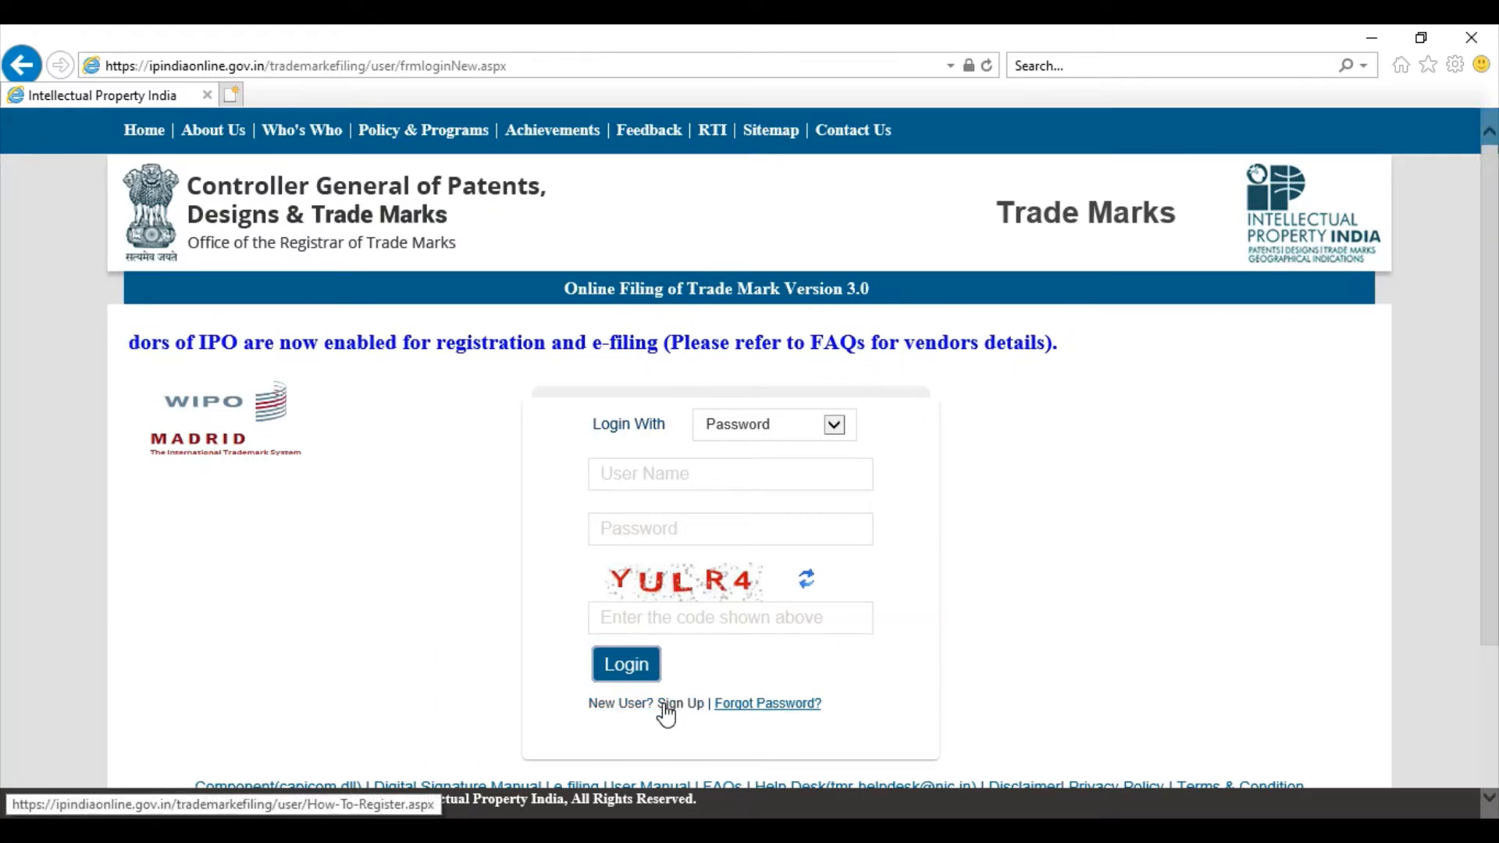
Step: Follow the 'New User? Sign Up' link to the How-To-Register page
left_click(664, 703)
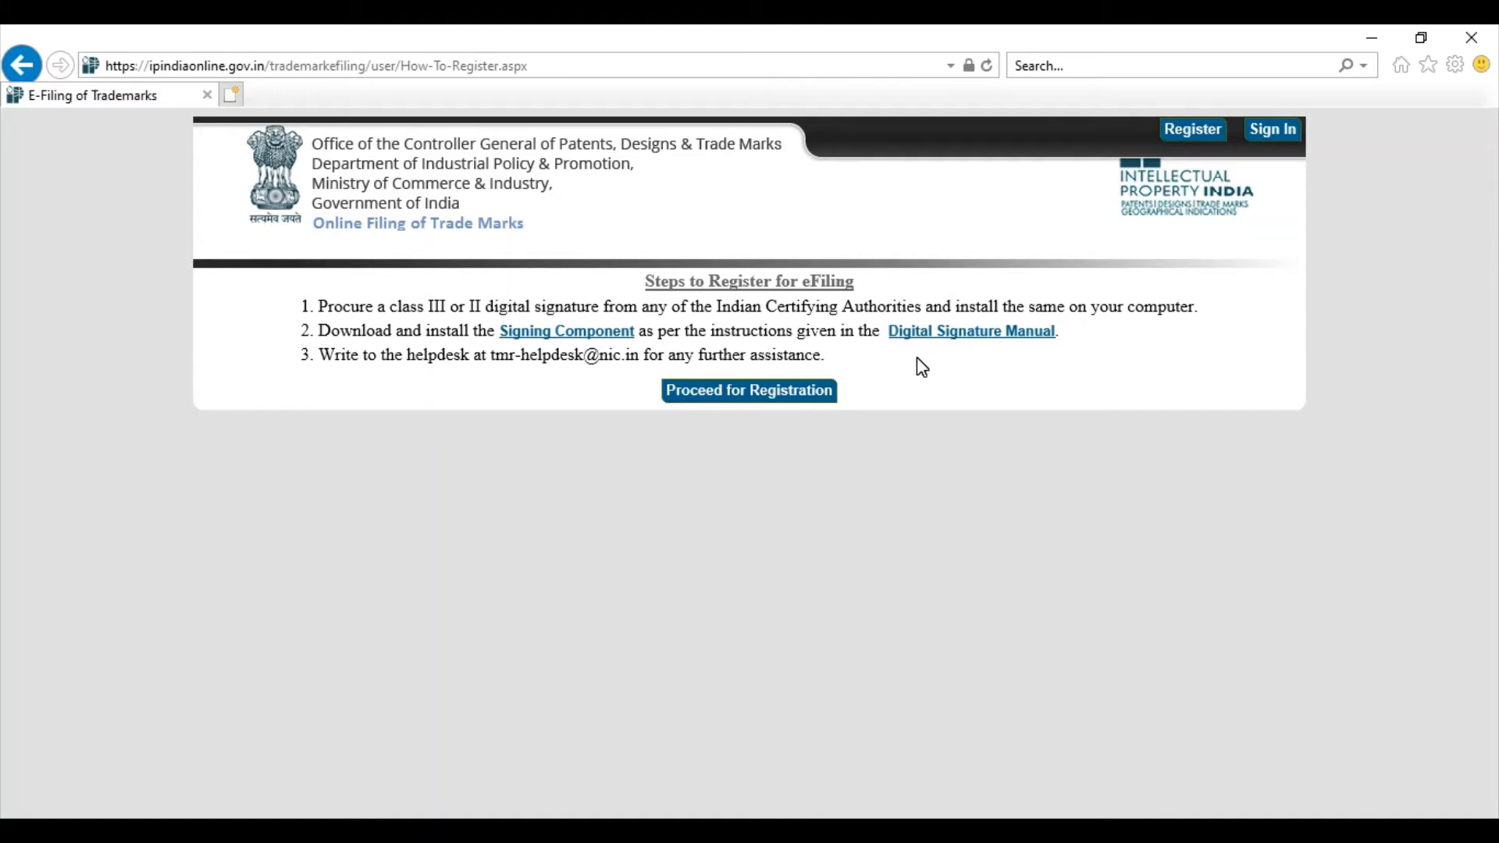
Step: Proceed to the New User Registration Form and choose Proprietor as the applicant type
left_click(793, 393)
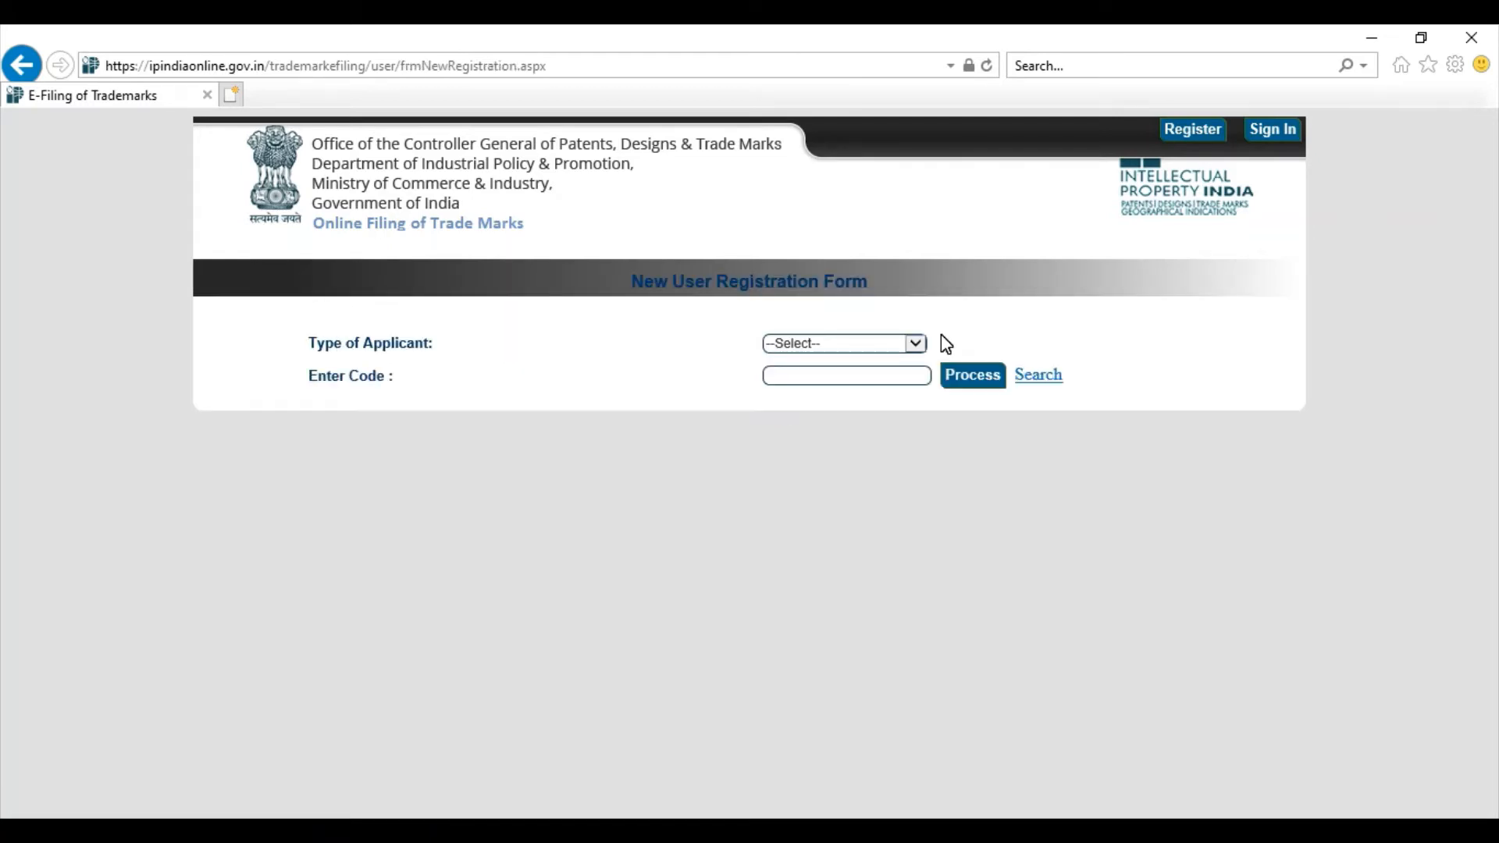
left_click(910, 344)
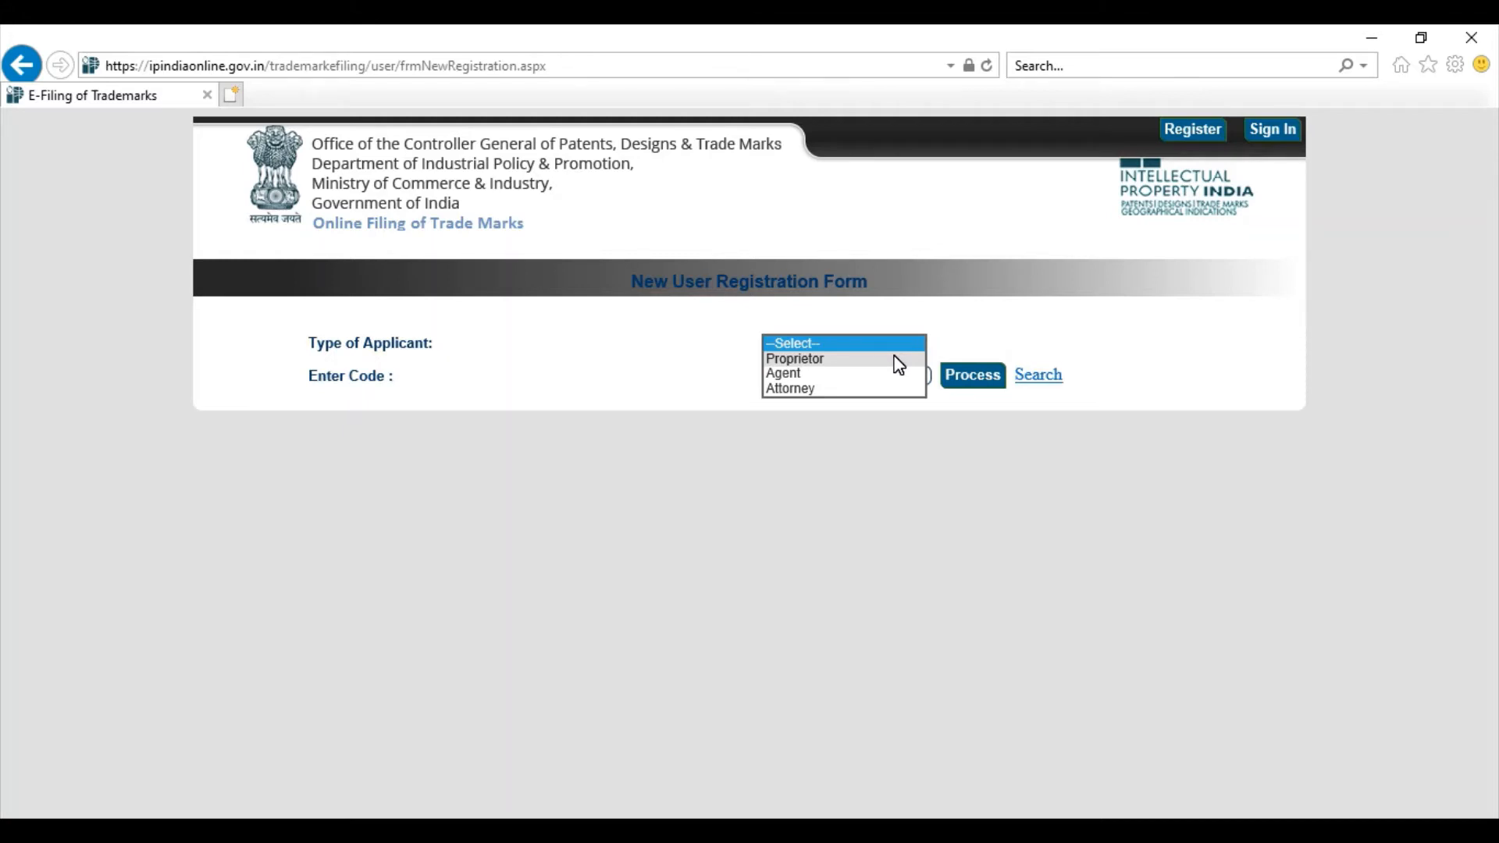
left_click(899, 360)
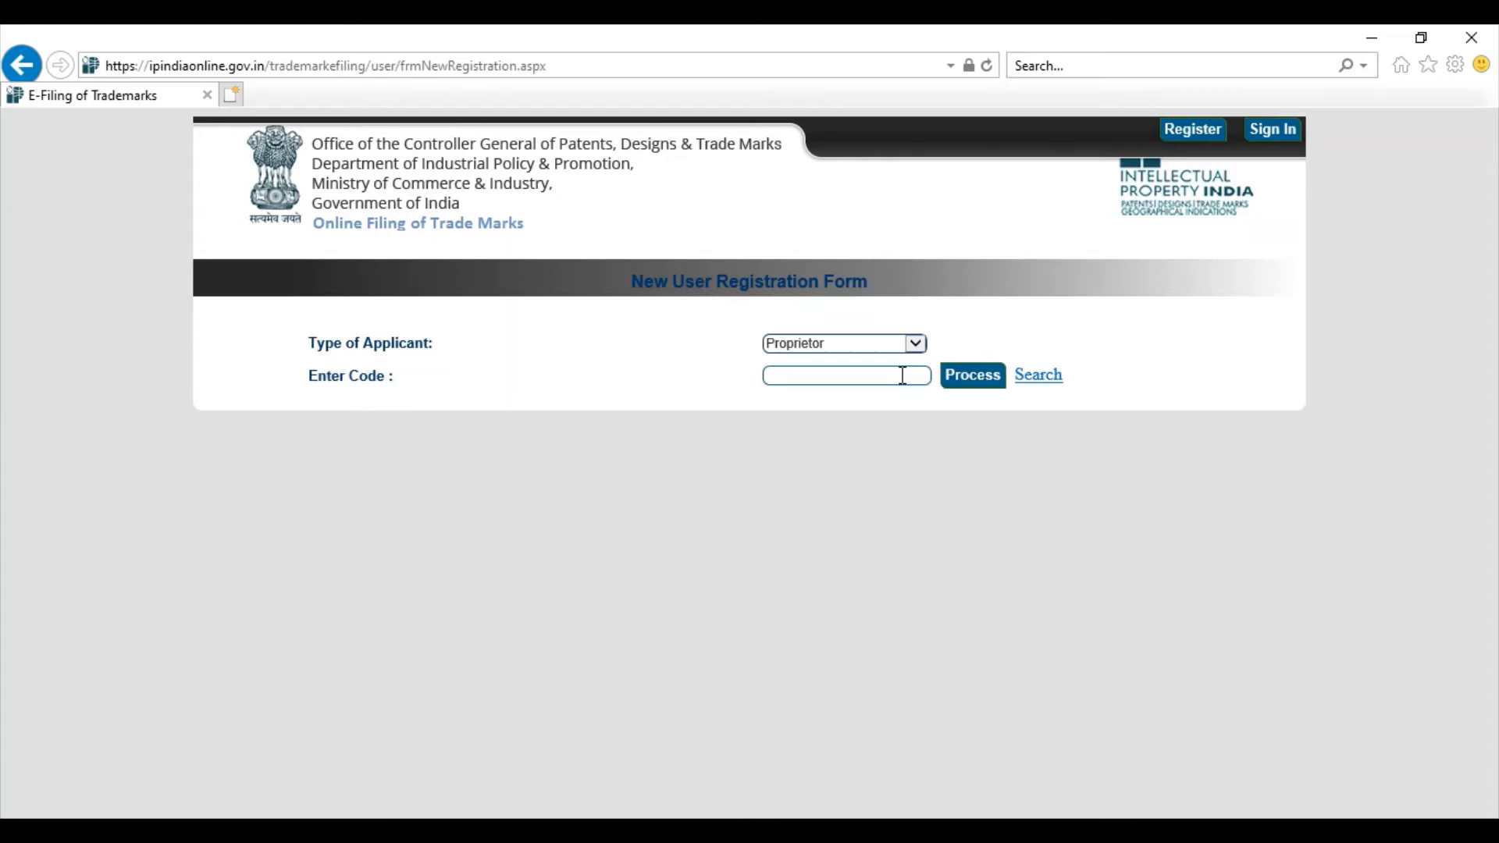
Step: Search existing proprietors for the applicant's full name
left_click(1038, 373)
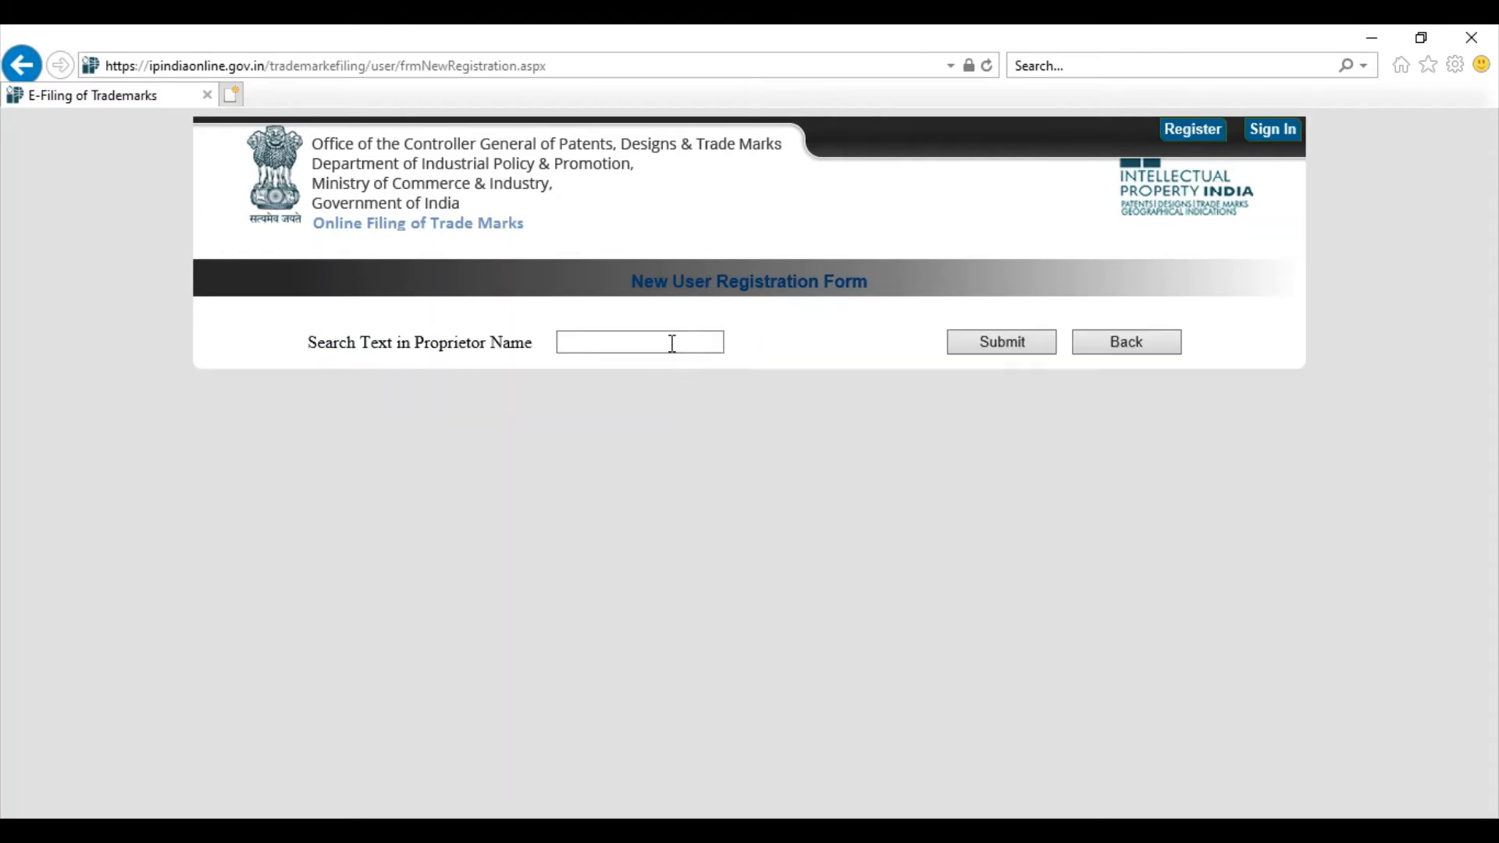
left_click(673, 343)
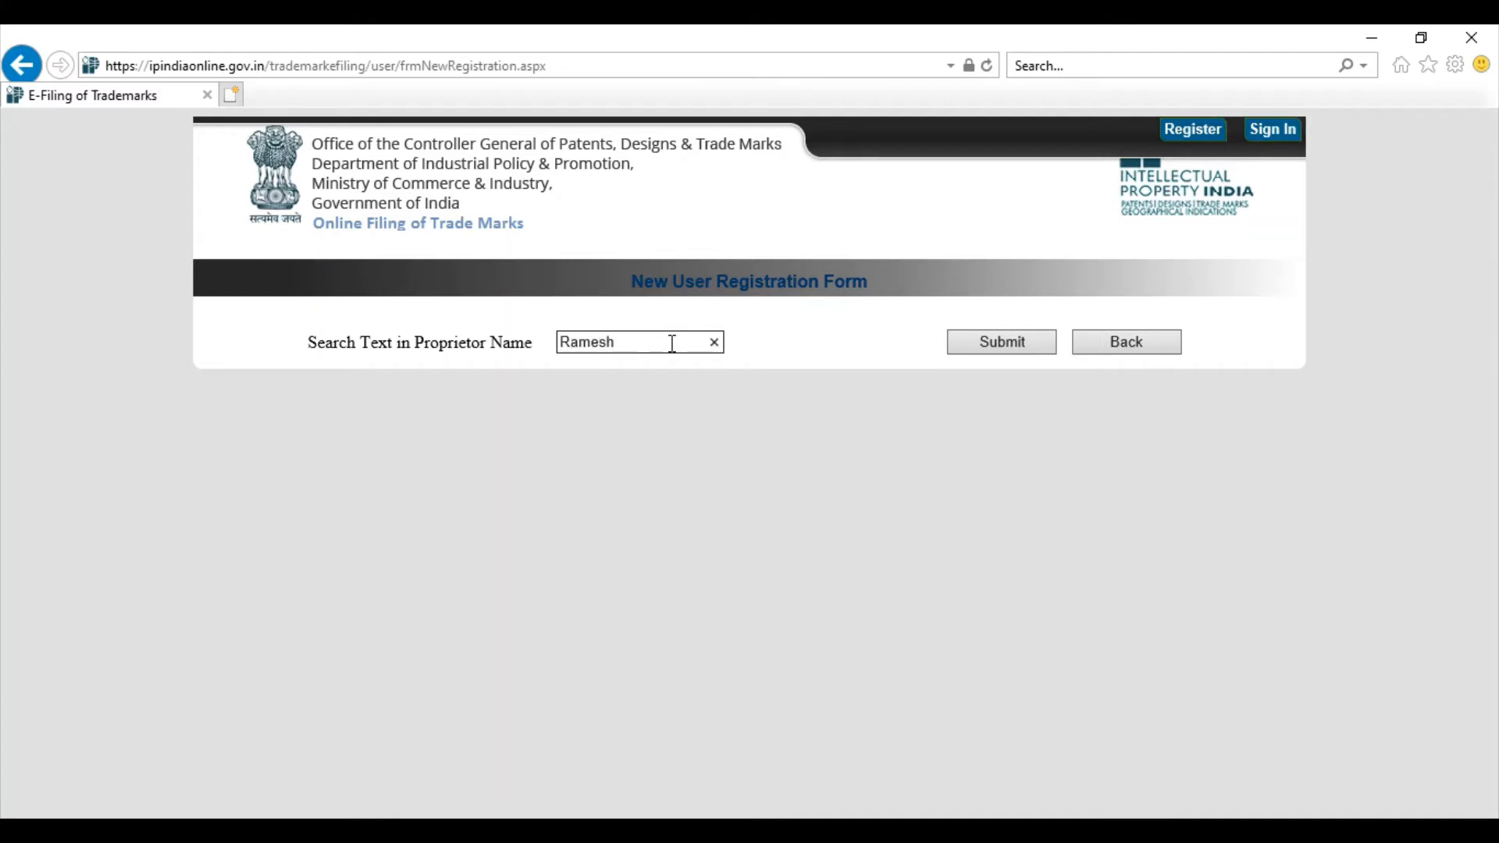
left_click(958, 342)
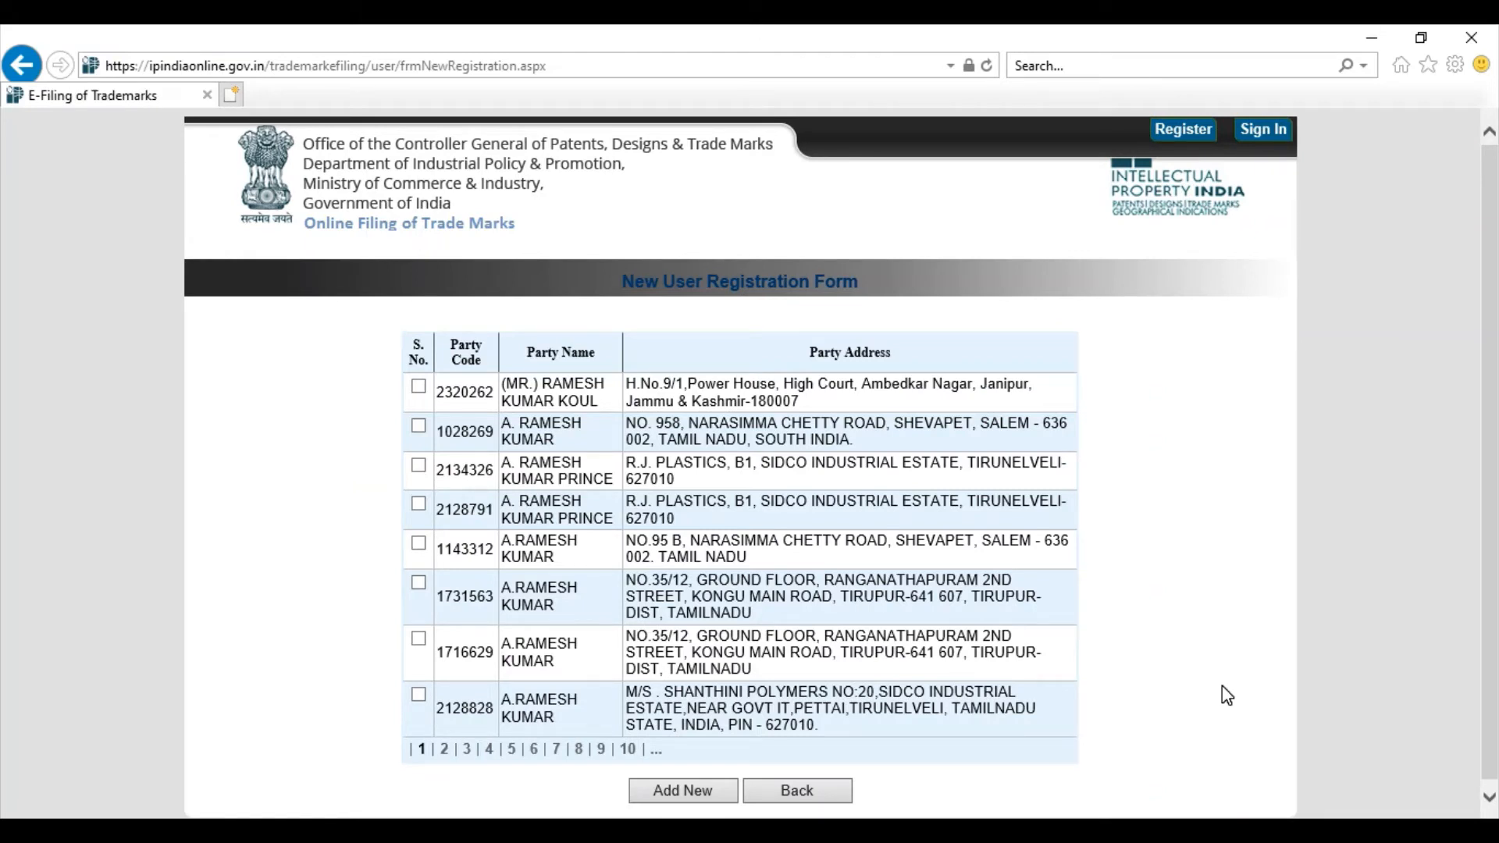
Step: Add a new Single Firm proprietor and enter its name and address
left_click(680, 791)
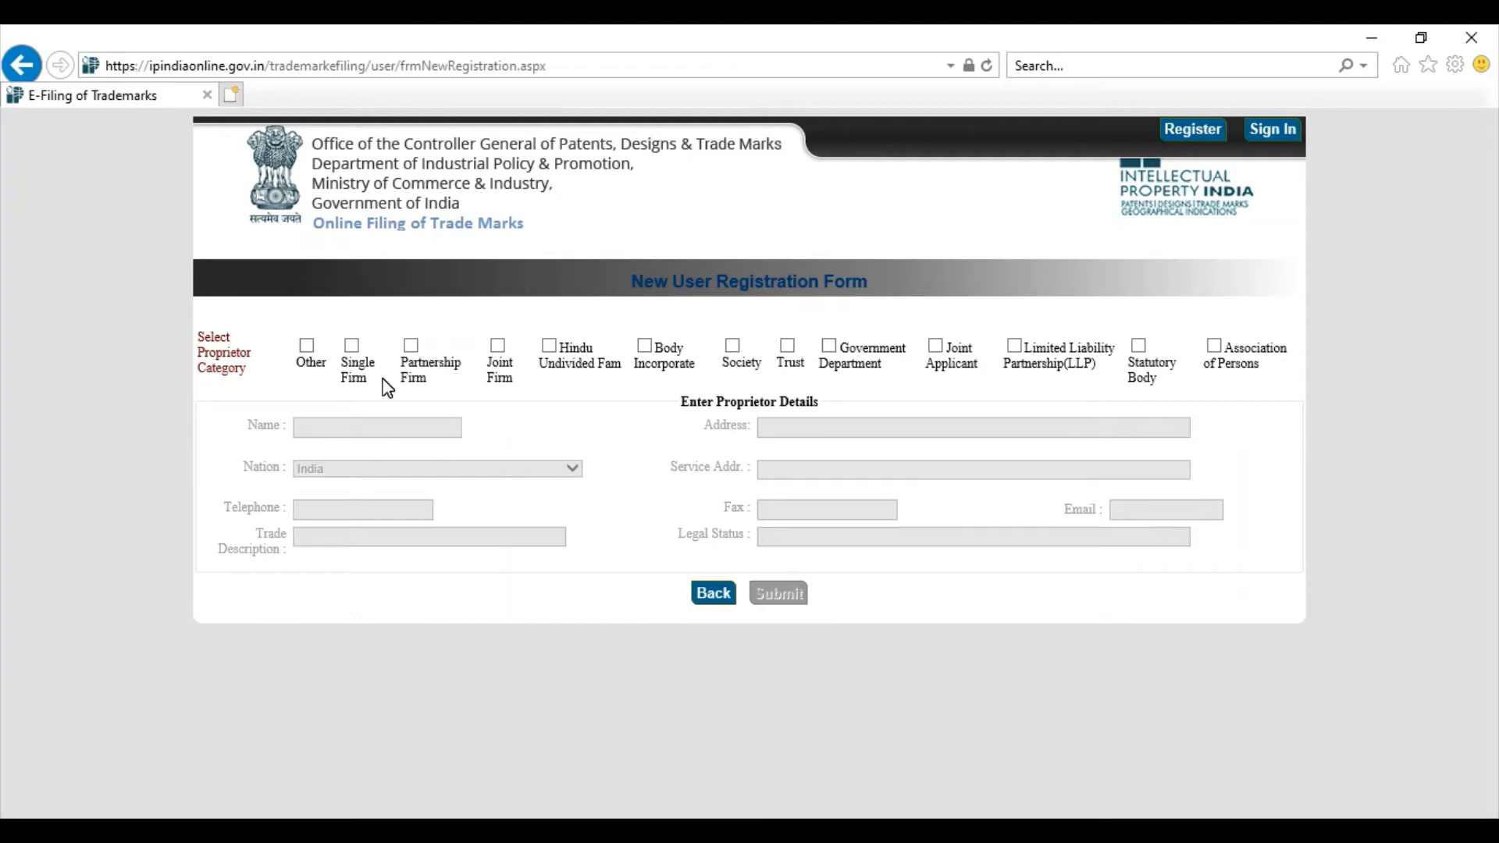
left_click(352, 345)
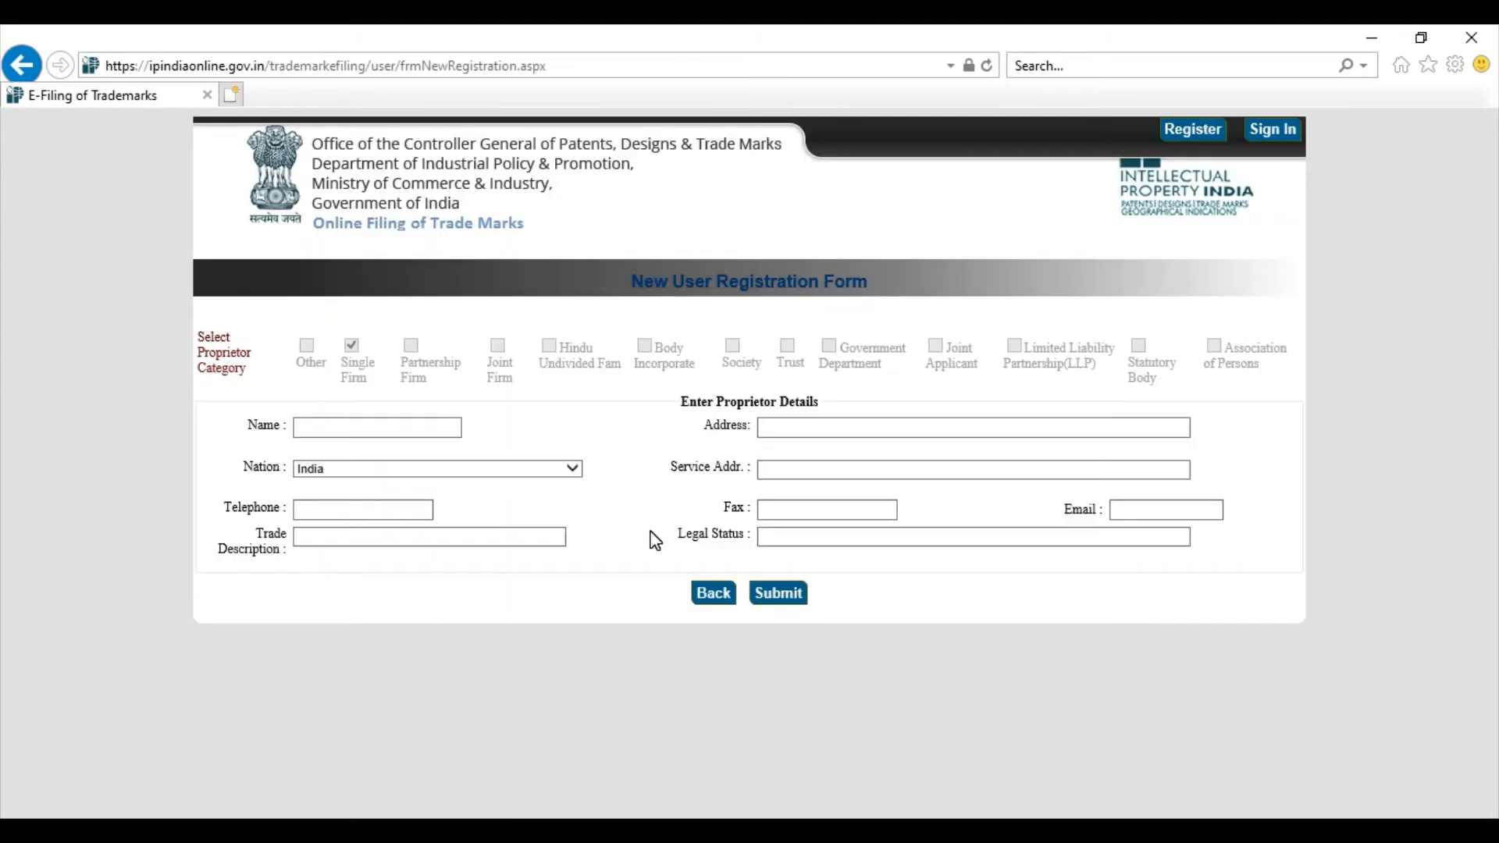
left_click(433, 427)
left_click(844, 428)
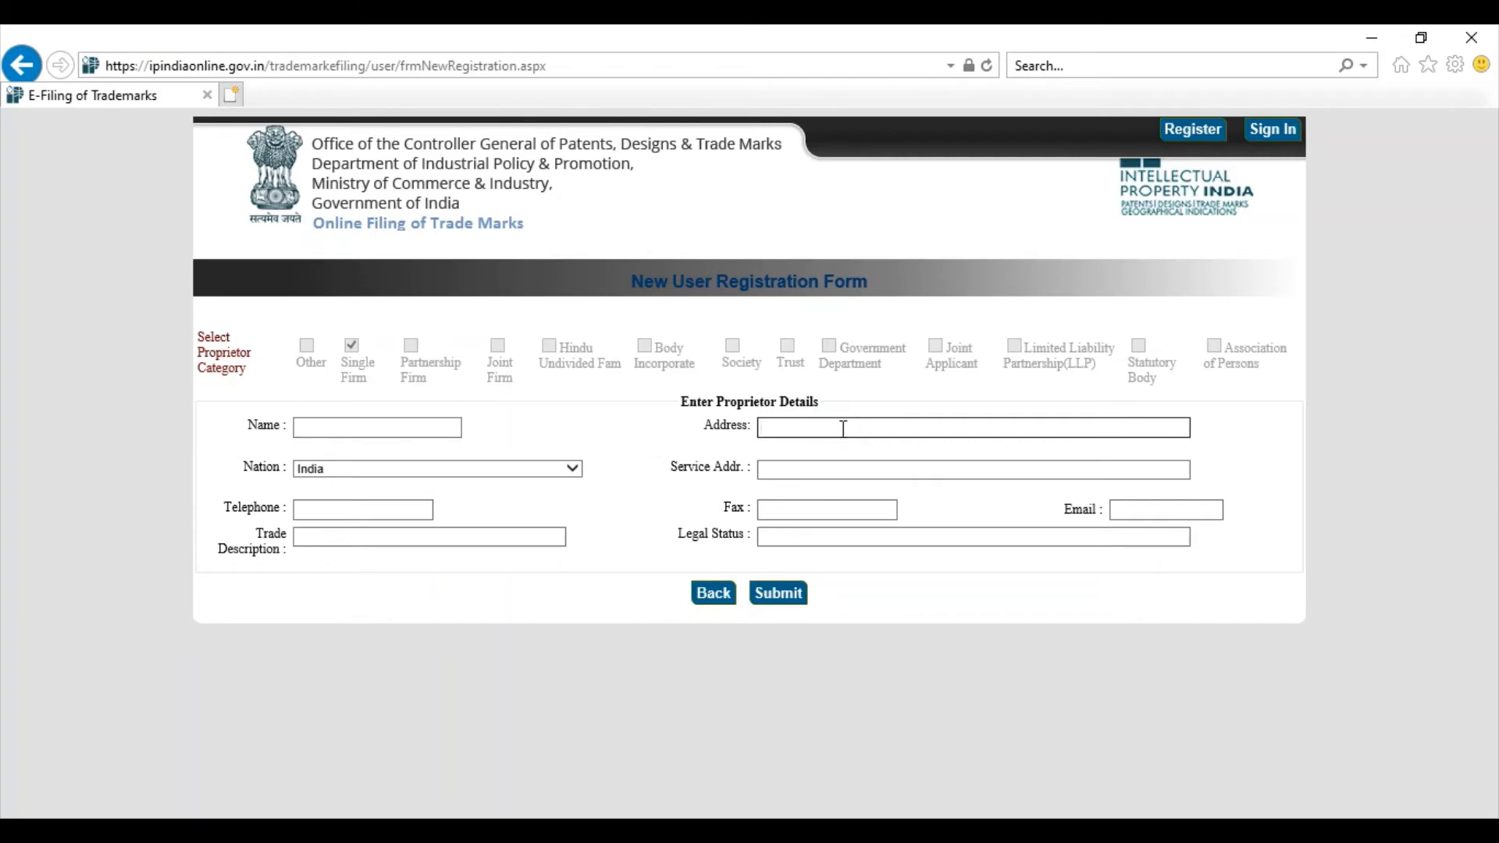
left_click(635, 449)
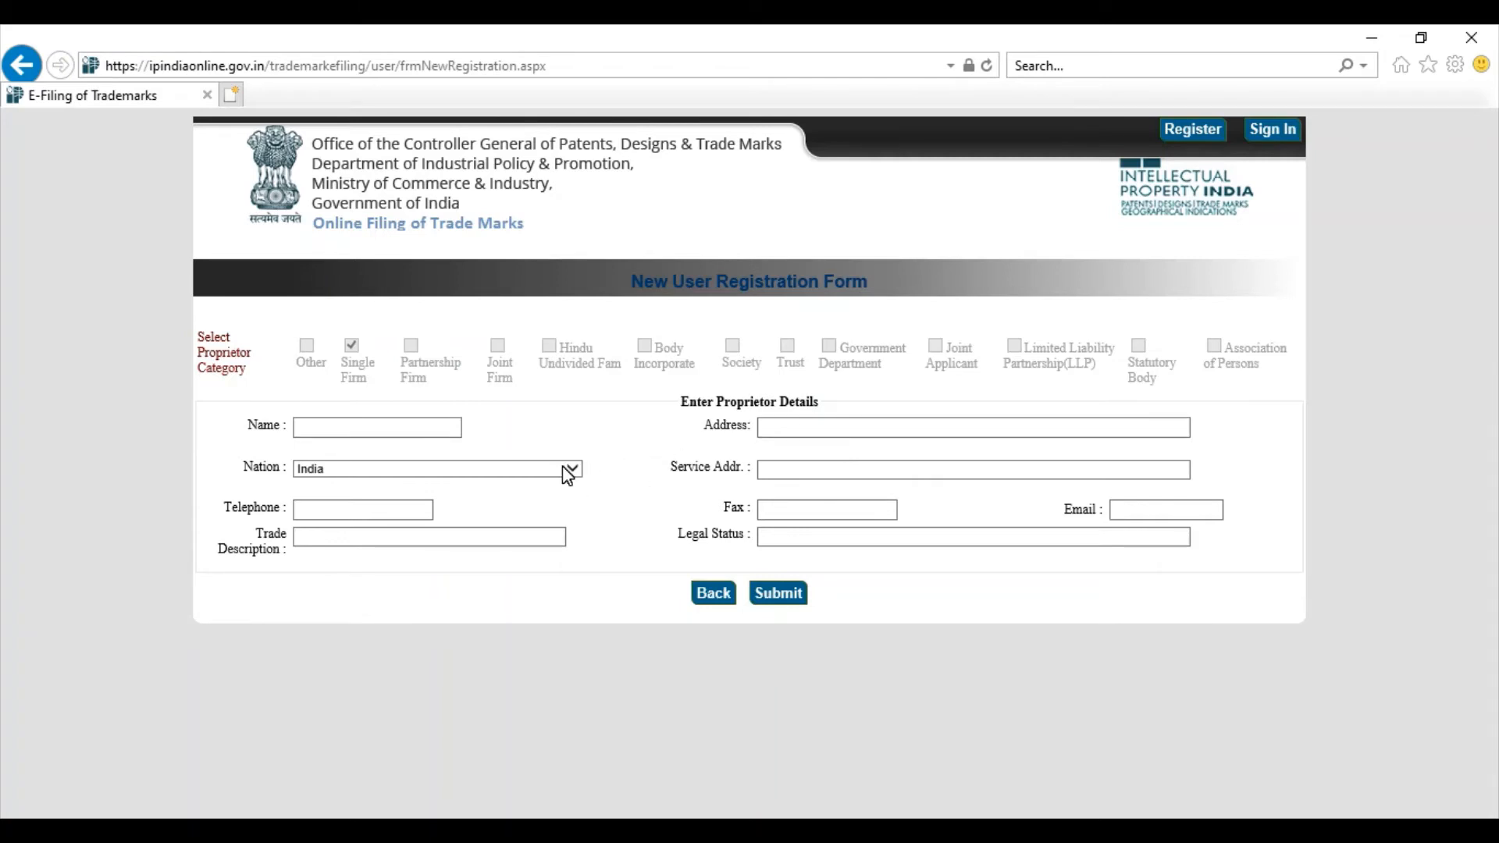
Step: Fill in service address, telephone, e-mail, Service Provider trade description and Individual legal status
left_click(785, 468)
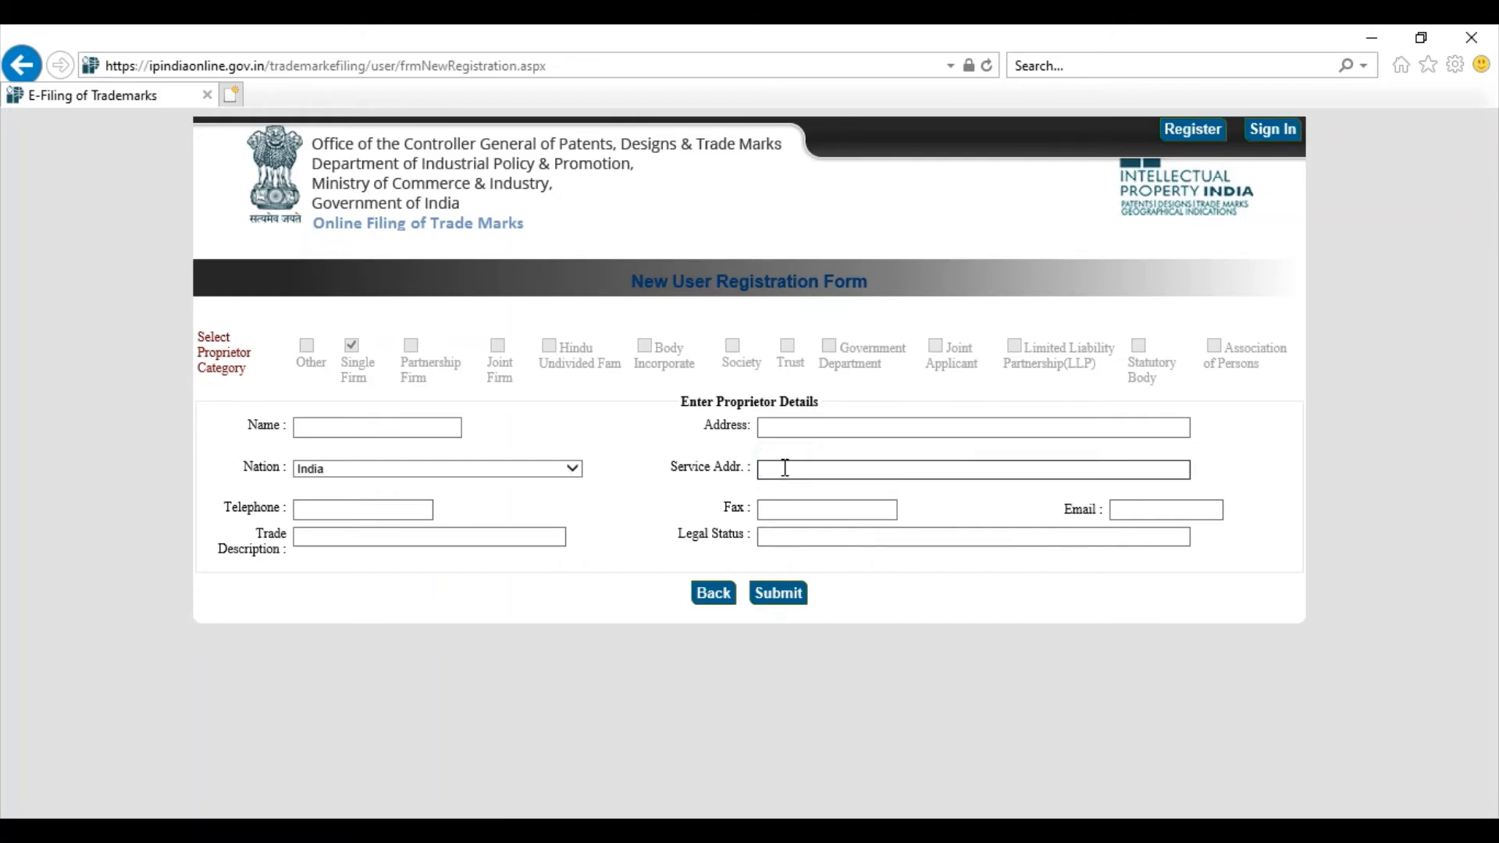
left_click(388, 509)
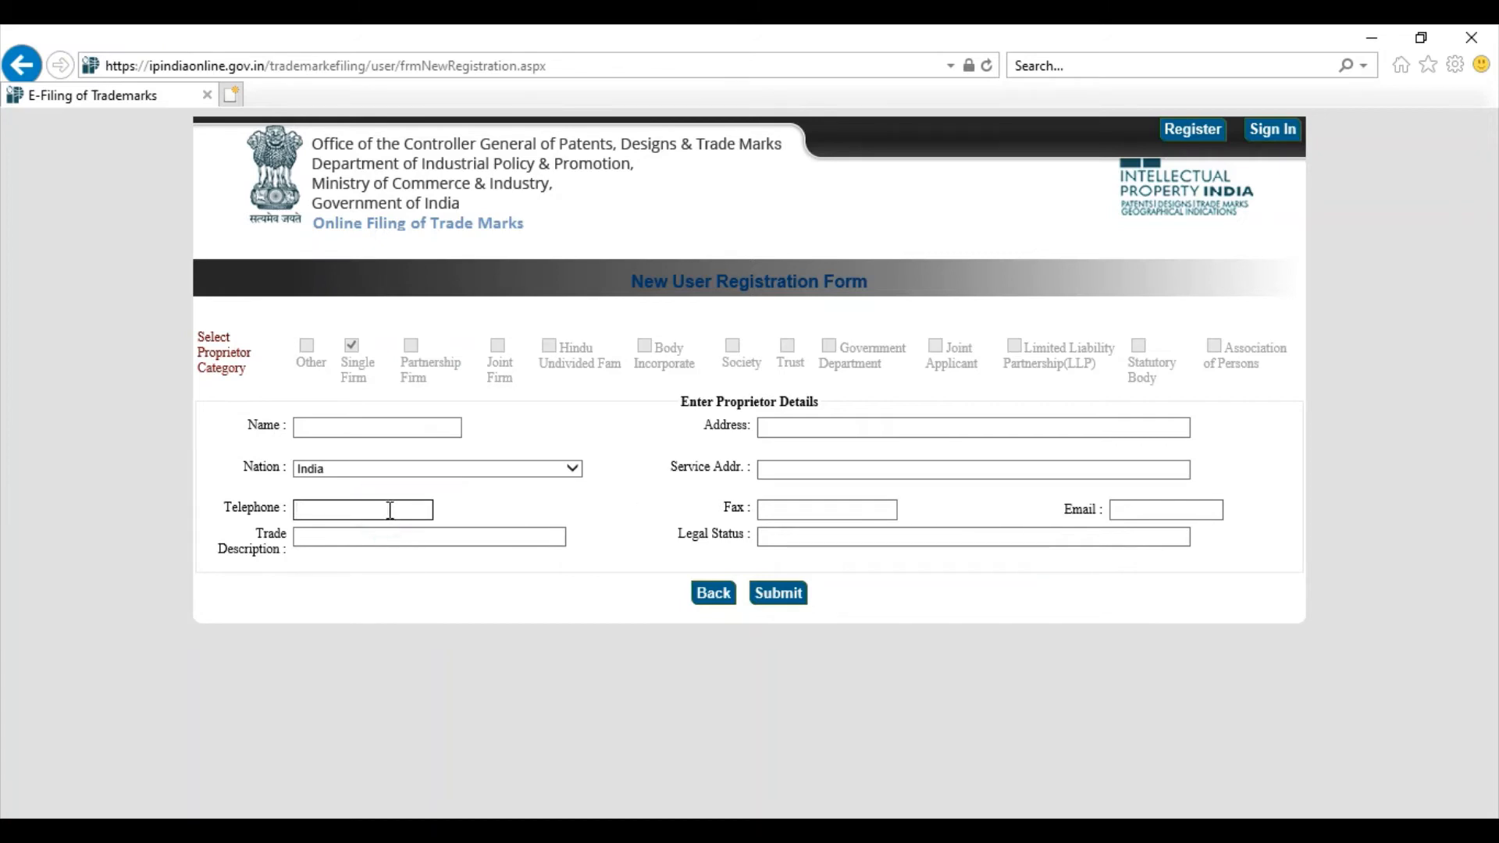
left_click(883, 506)
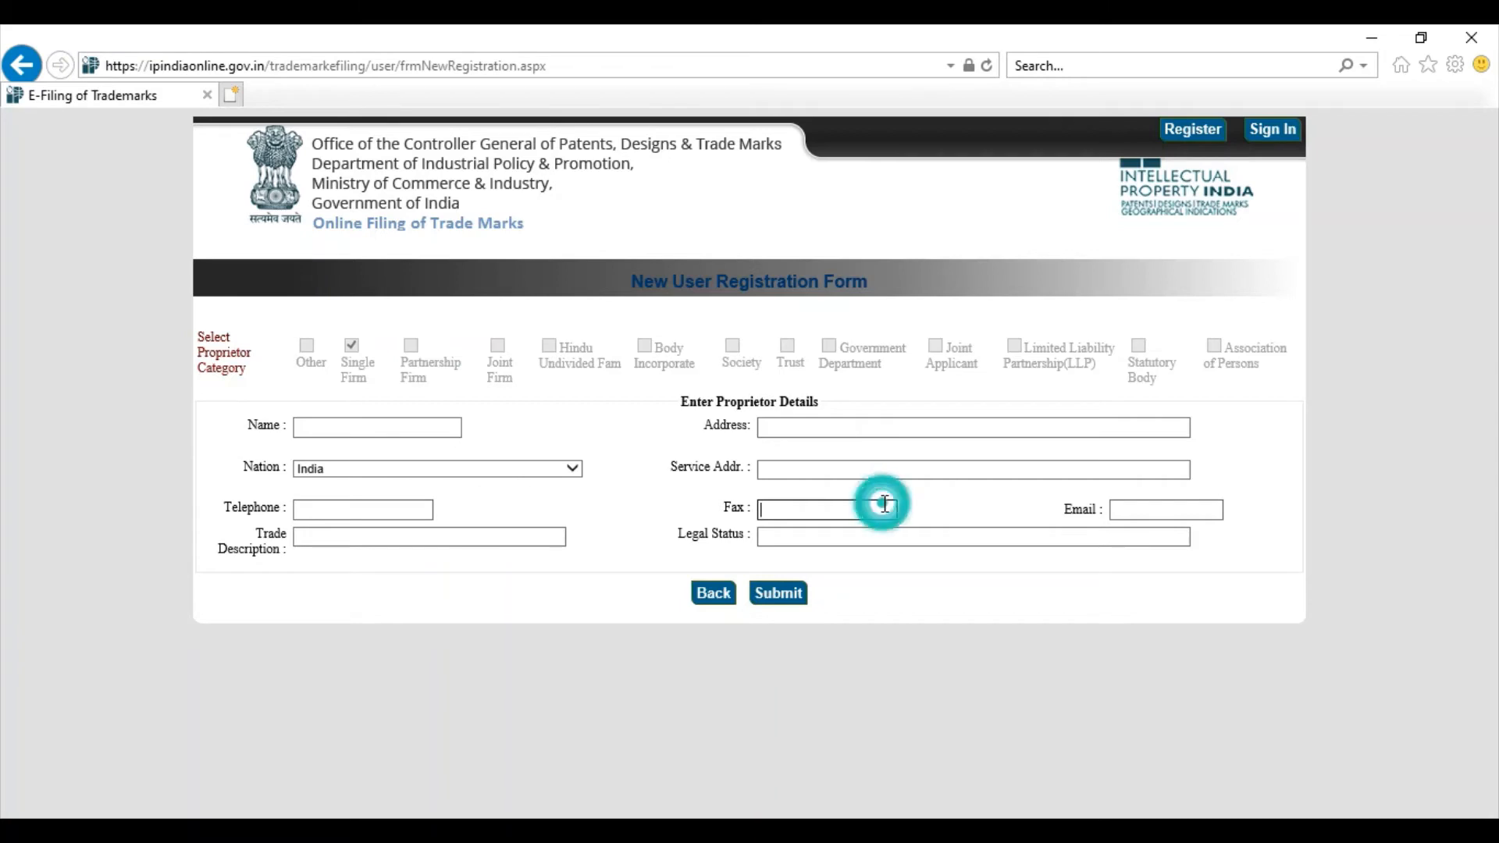
left_click(1129, 509)
left_click(497, 537)
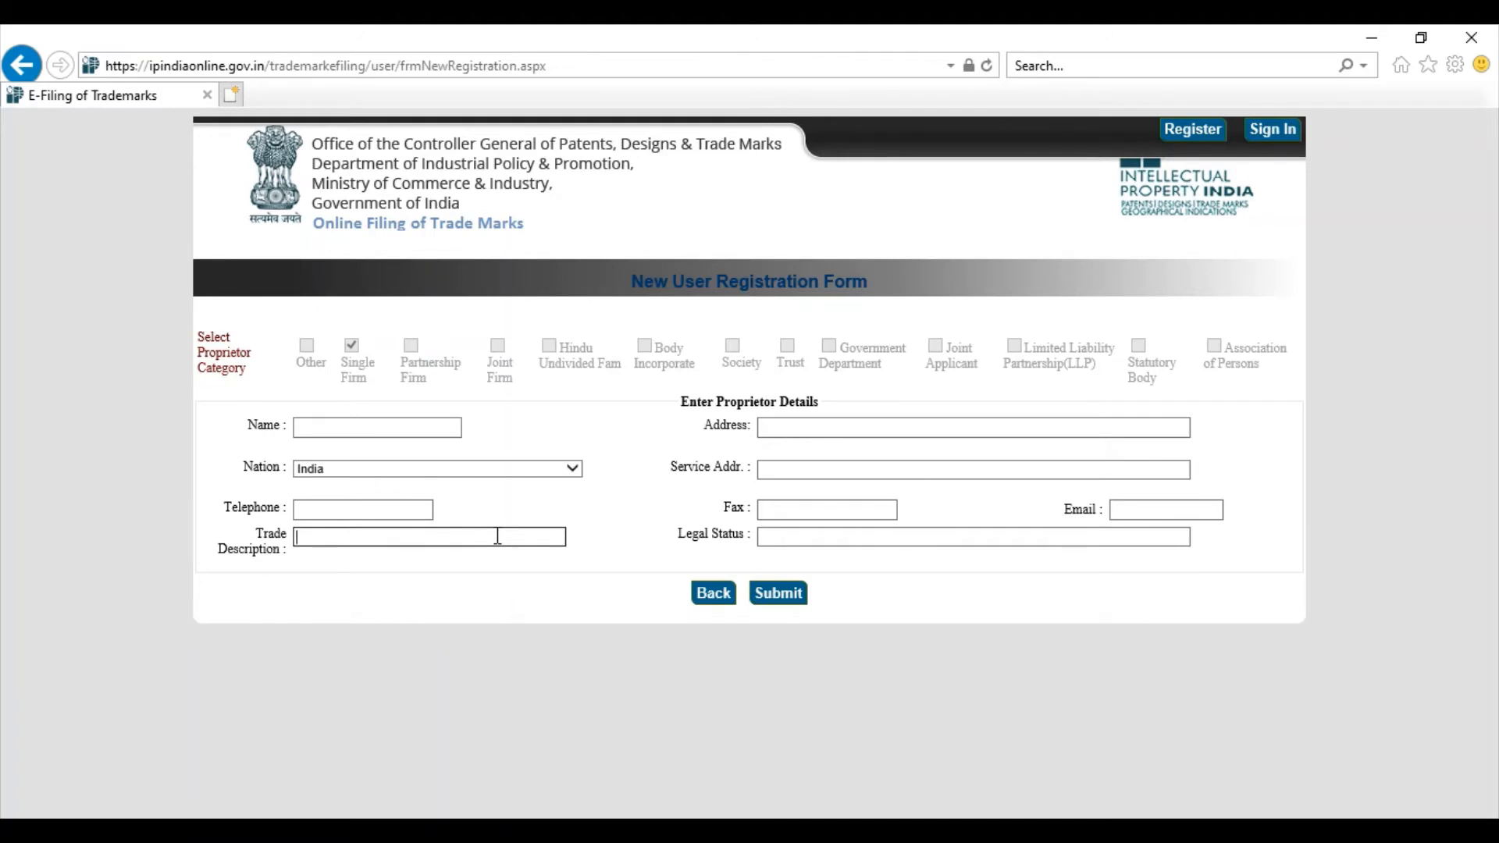
left_click(790, 541)
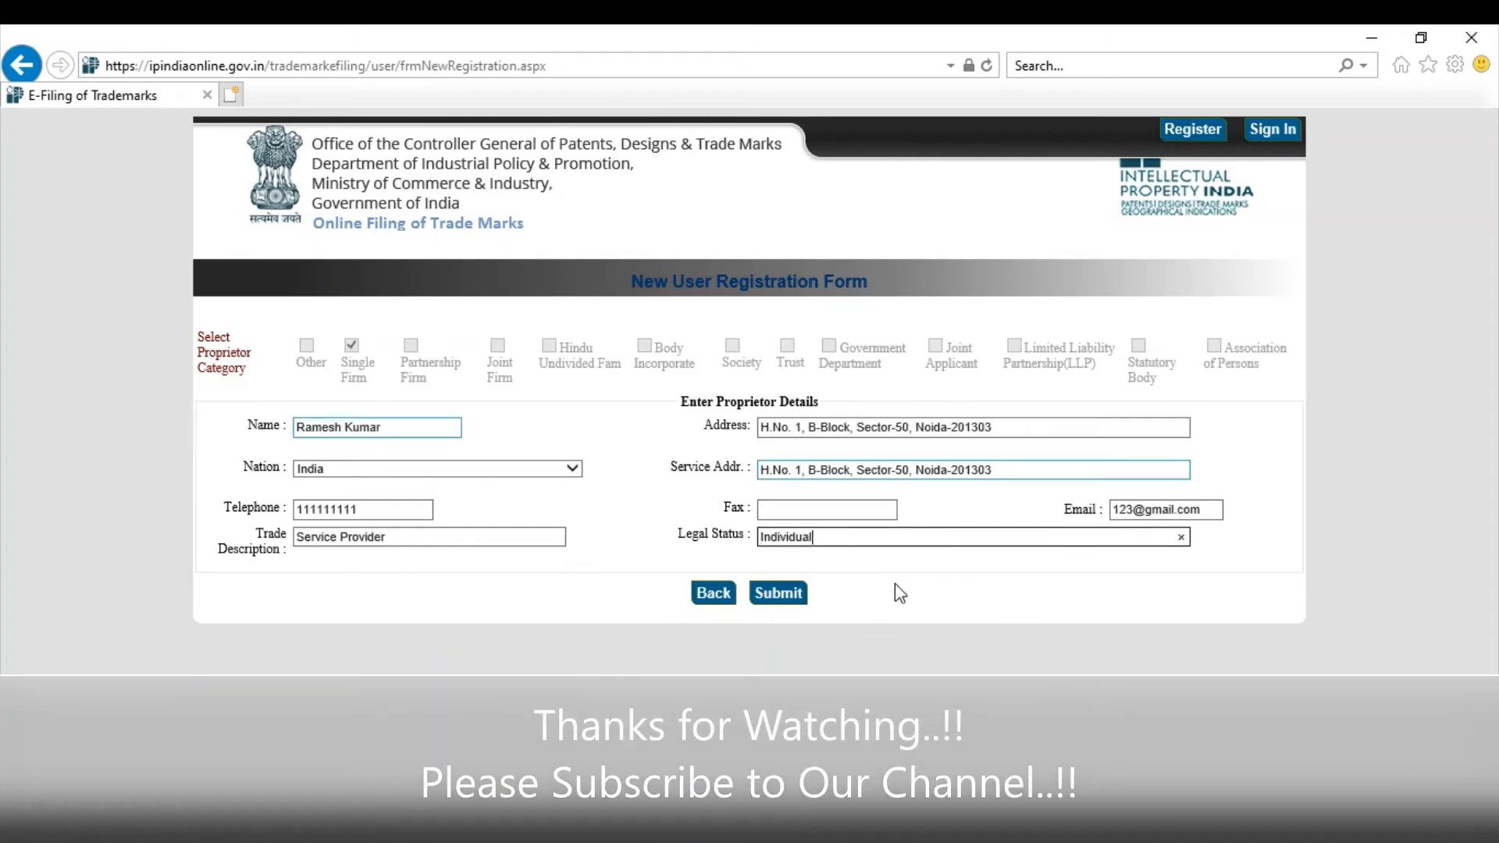
Step: Submit the new proprietor and enter its issued proprietor code in the form
left_click(781, 593)
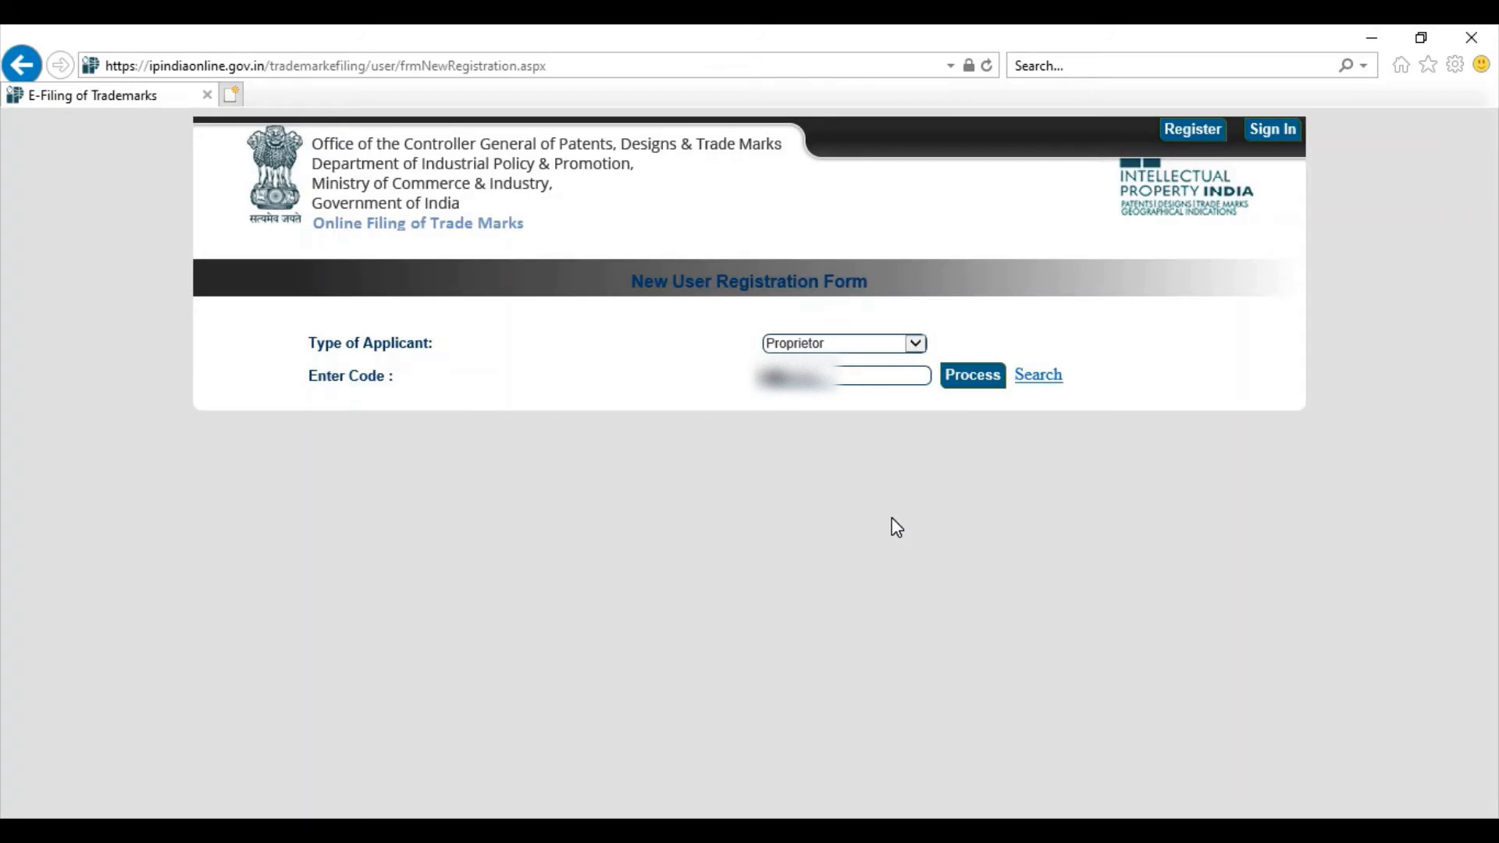
left_click(870, 373)
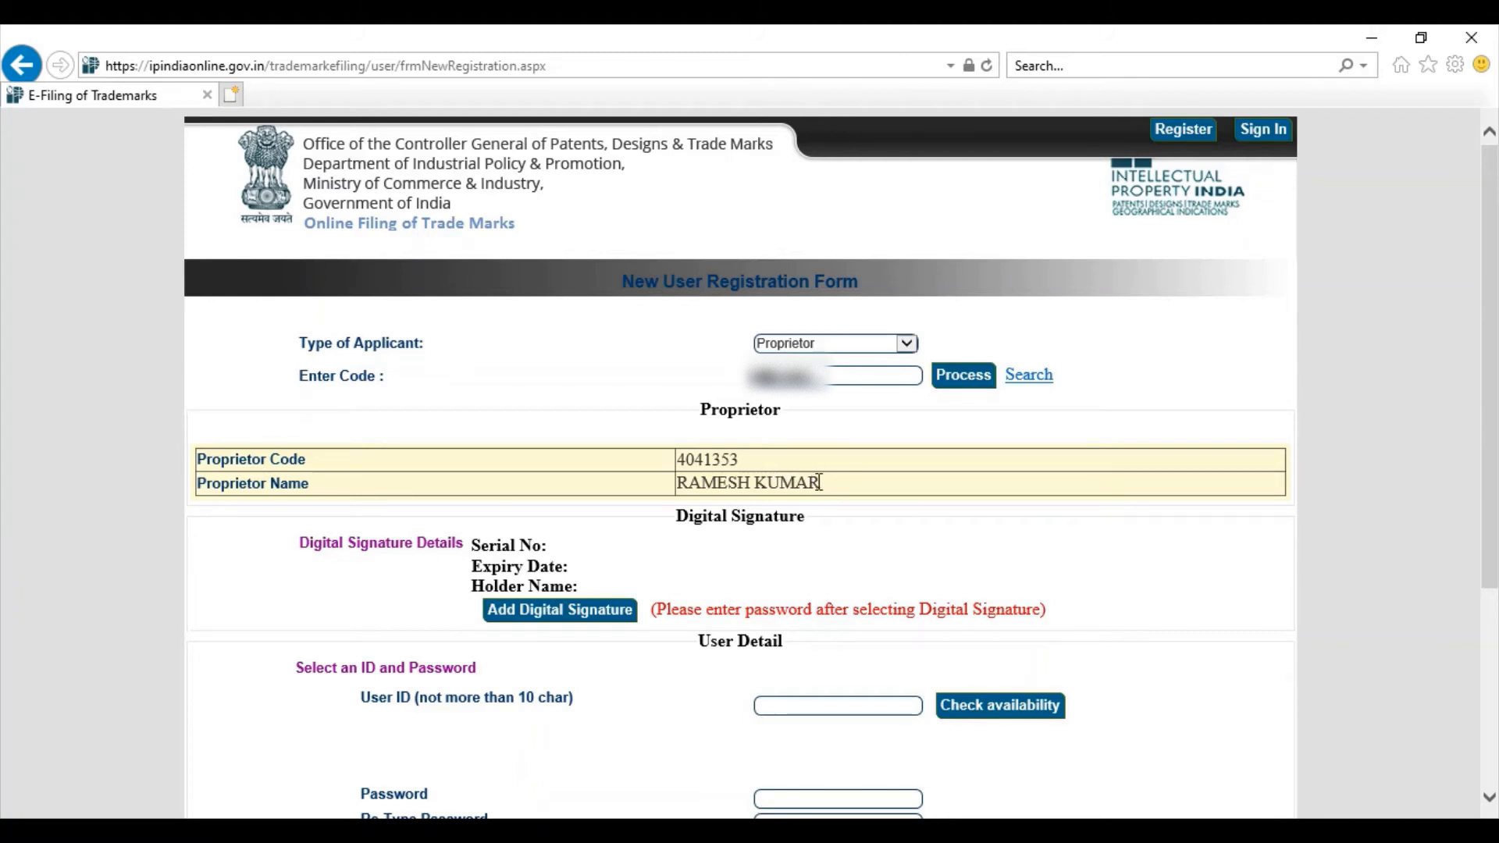
Step: Attach the selected digital certificate through Add Digital Signature and confirm it
left_click(612, 617)
left_click(577, 617)
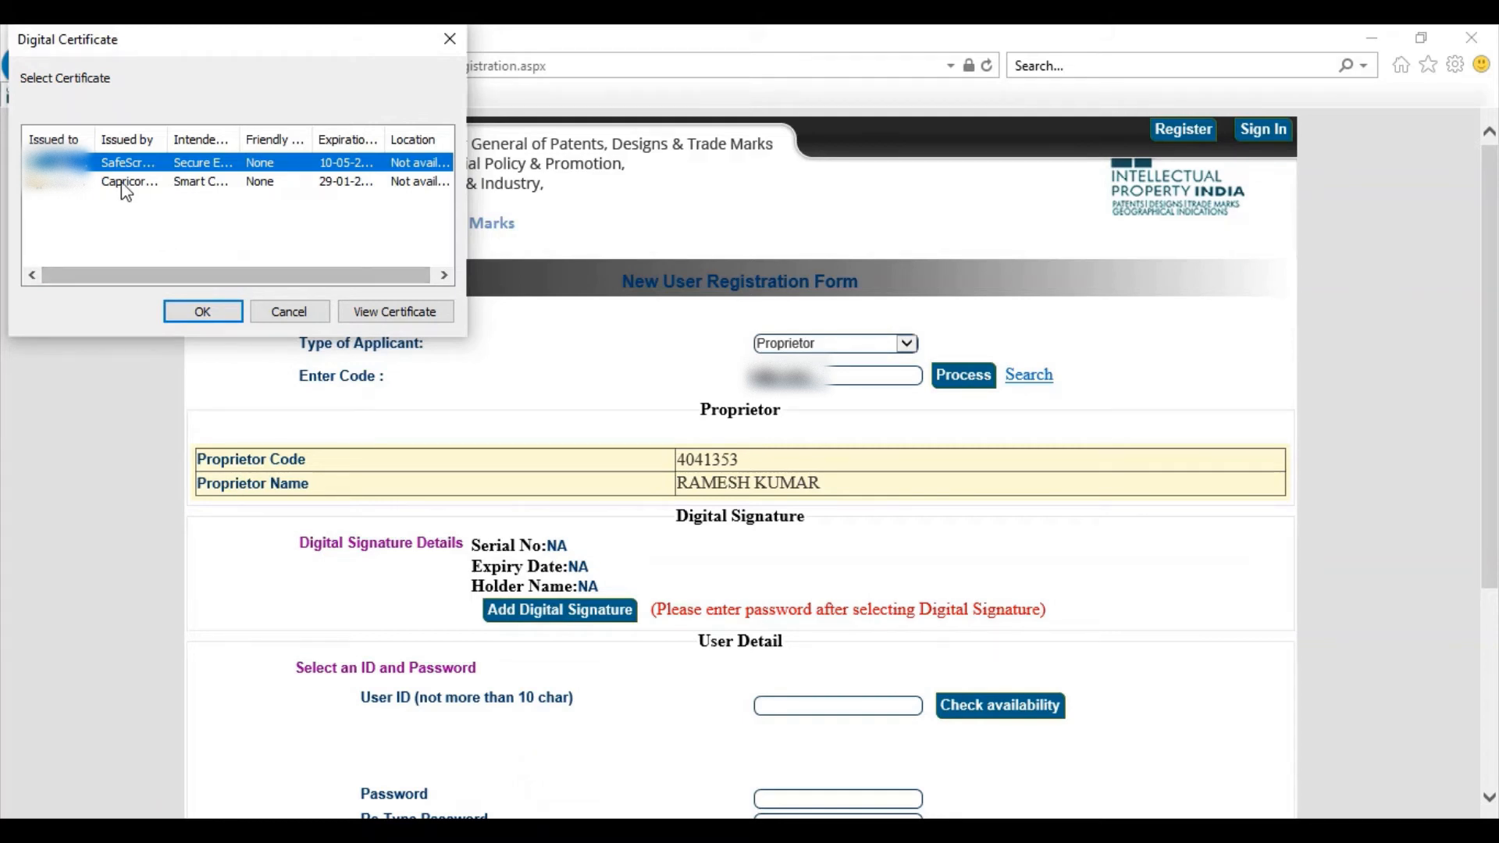
left_click(198, 312)
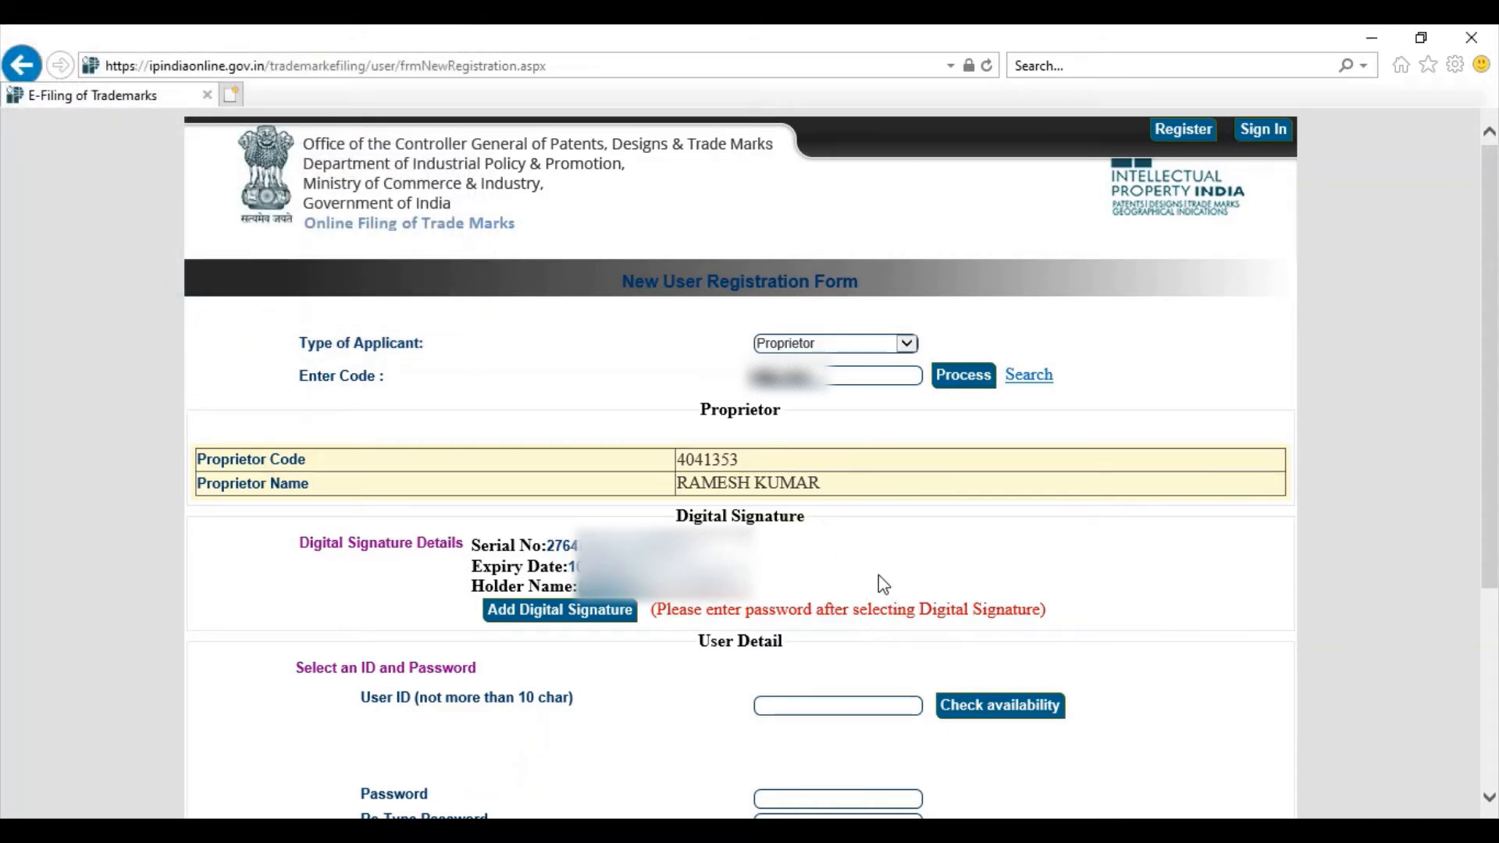
scroll(878, 581, "down", 4)
Step: Enter a user ID and the account password, then retype the password
left_click_drag(697, 327, 776, 332)
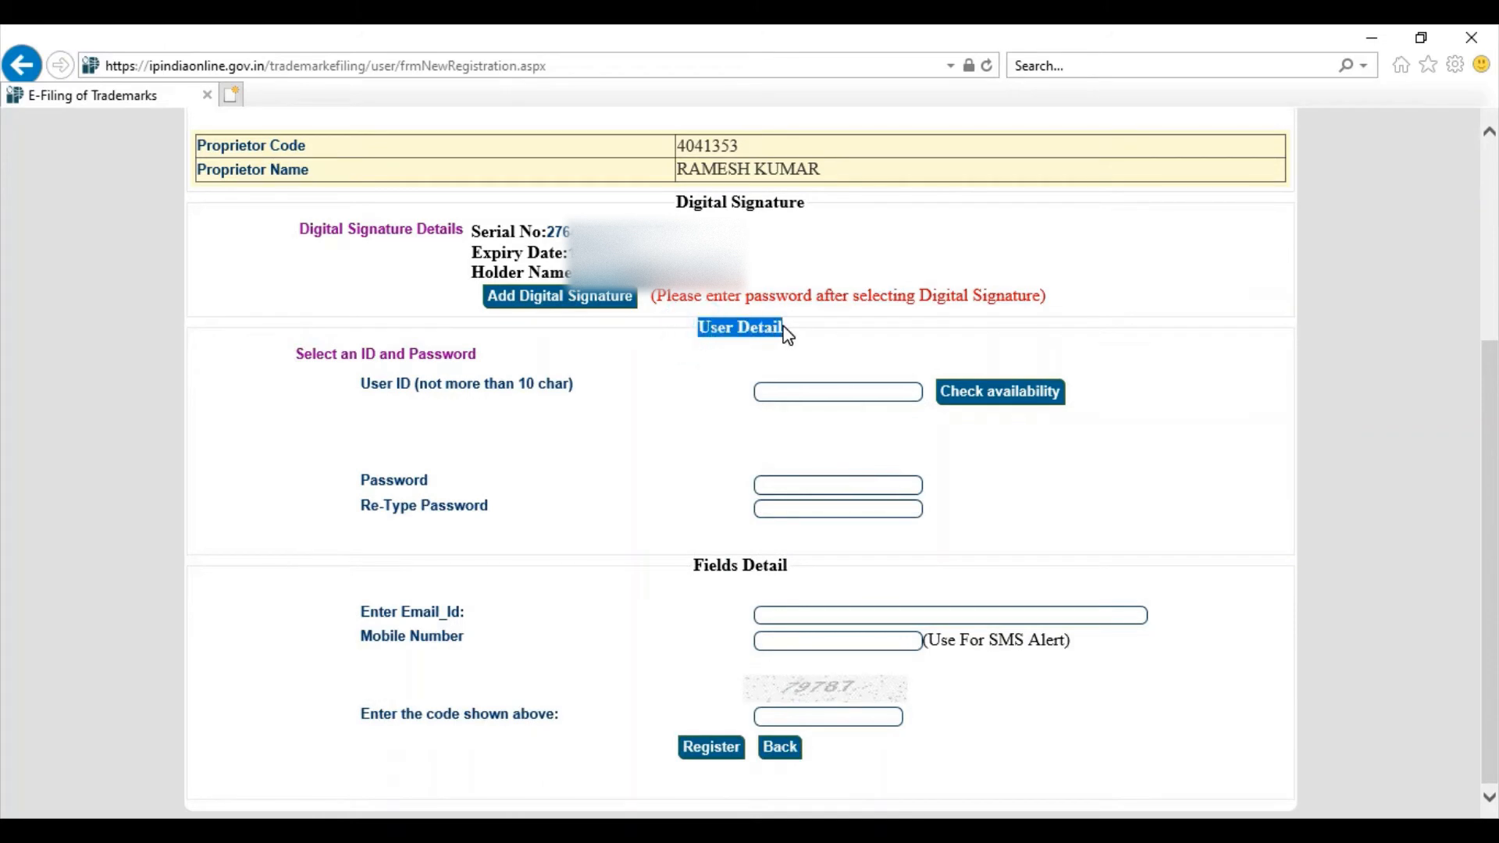
left_click(779, 328)
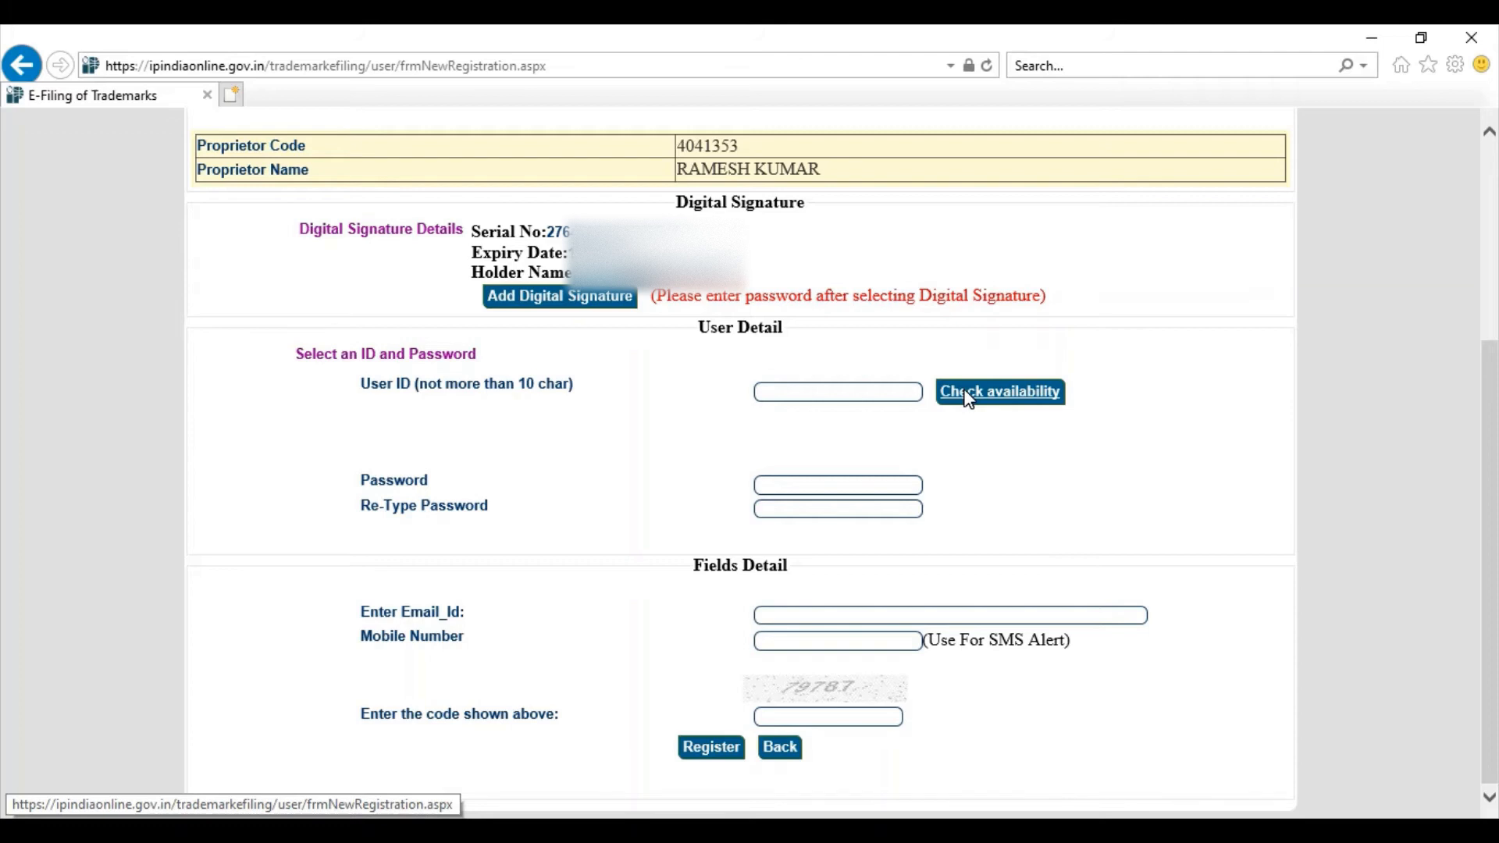
left_click(900, 396)
left_click(847, 484)
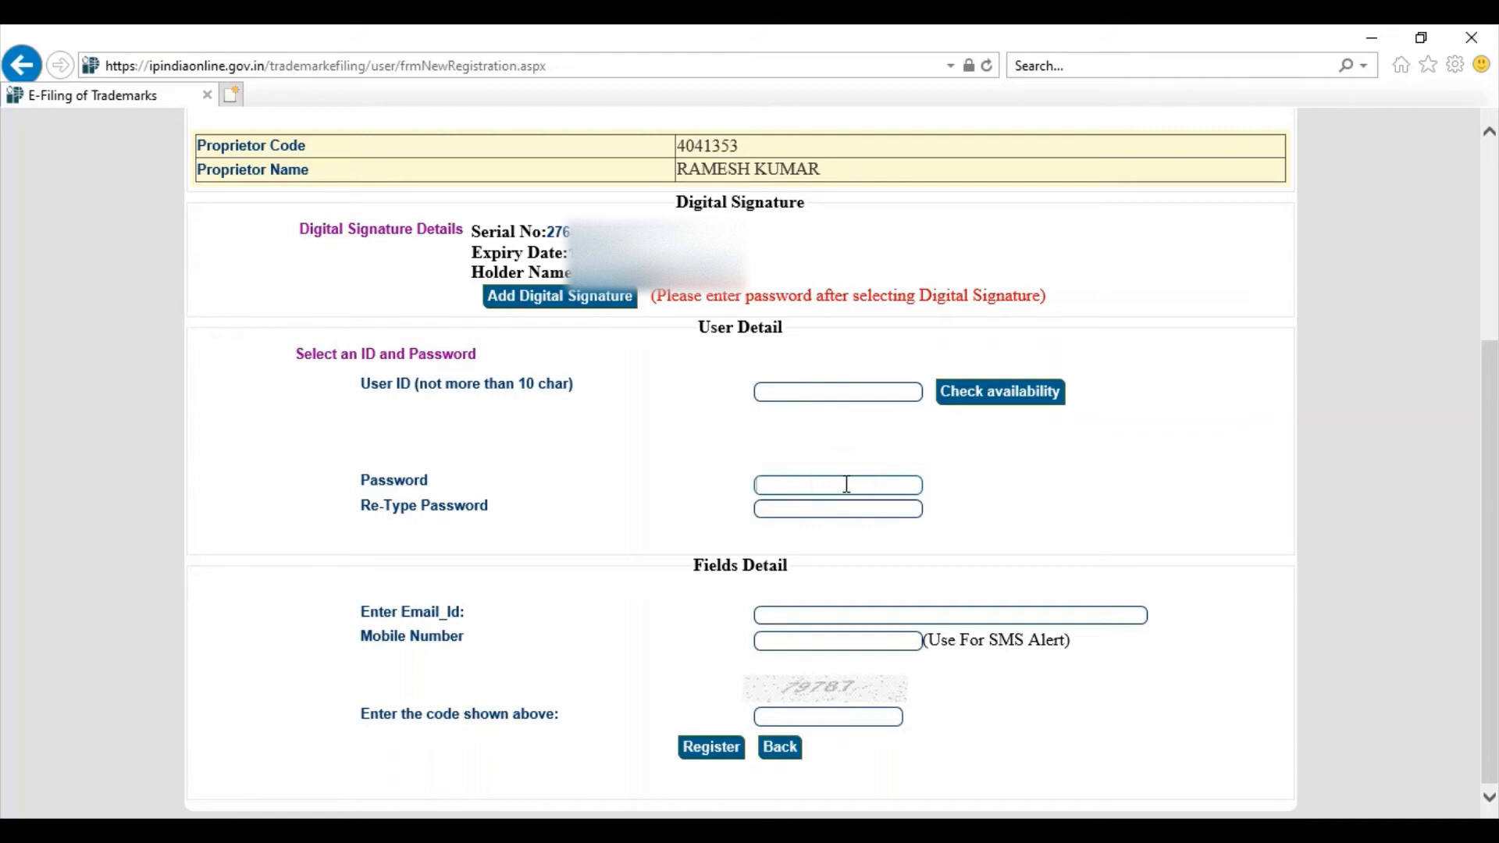
left_click(847, 509)
Step: Fill in the contact e-mail, mobile number and captcha, then register
left_click(829, 614)
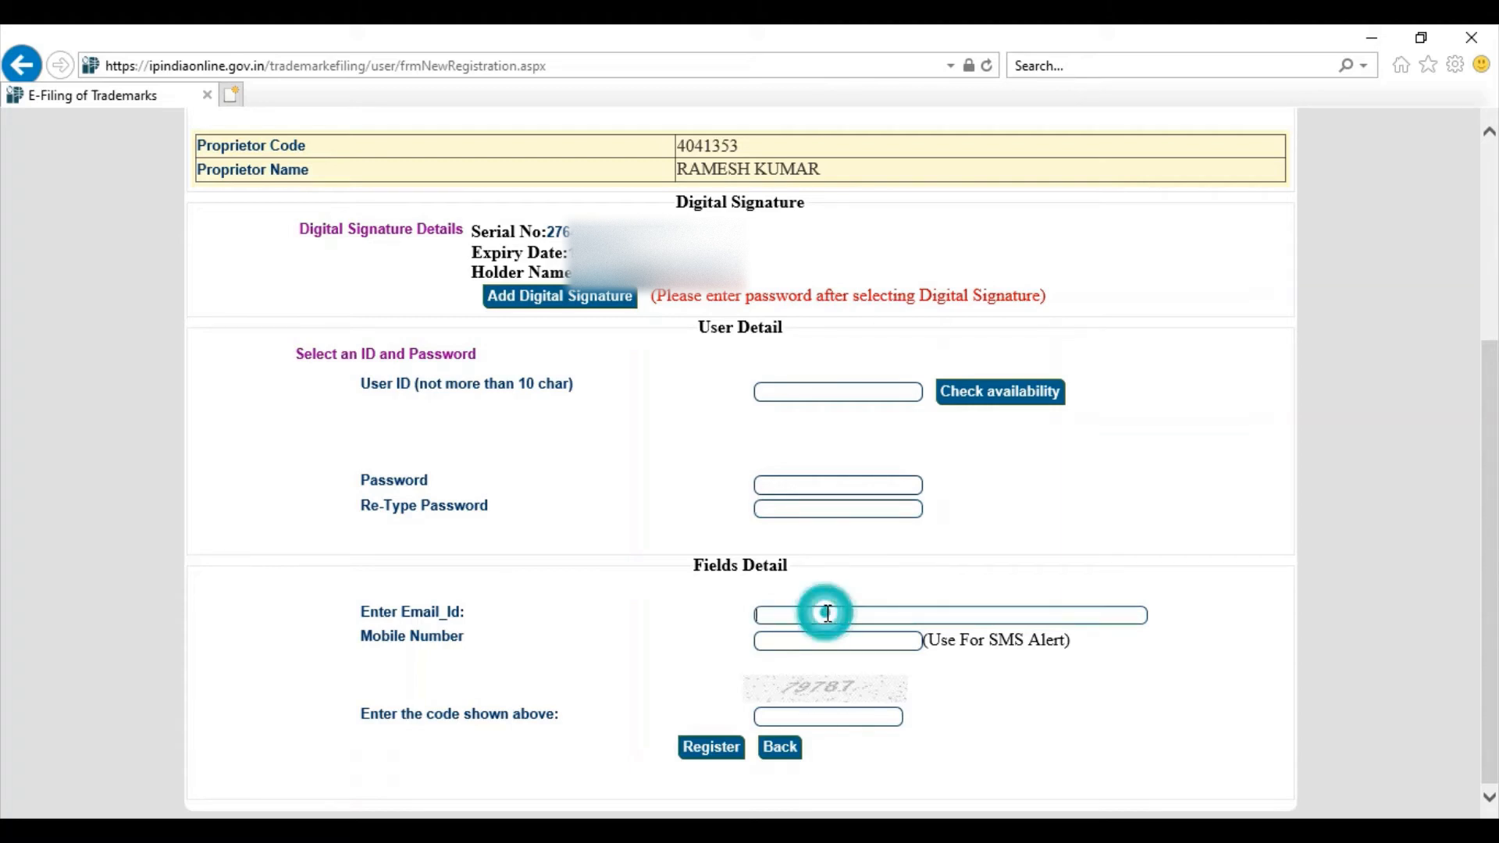
left_click(822, 643)
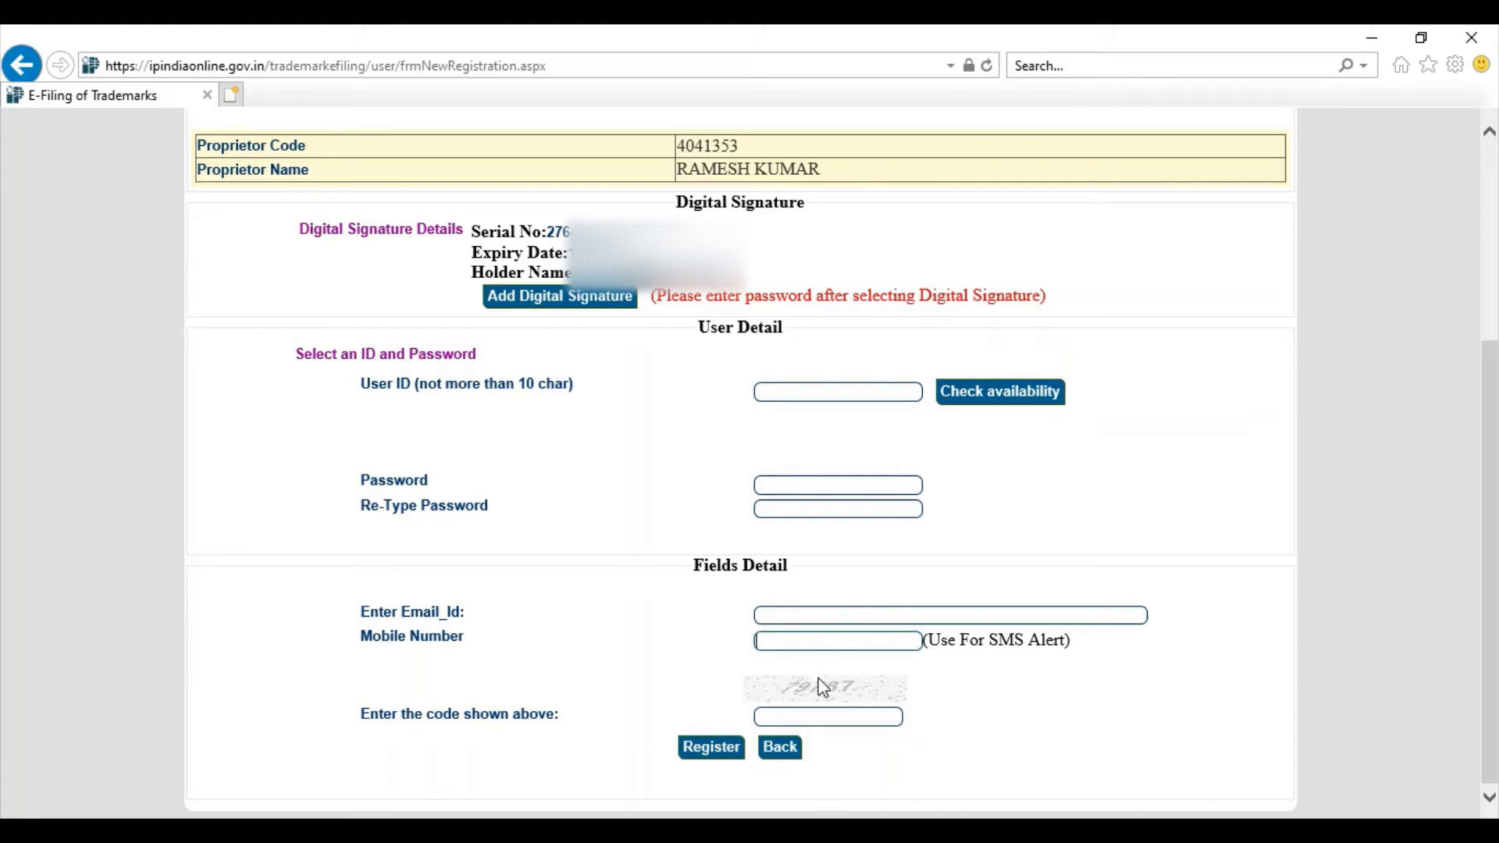
left_click(822, 713)
left_click(712, 751)
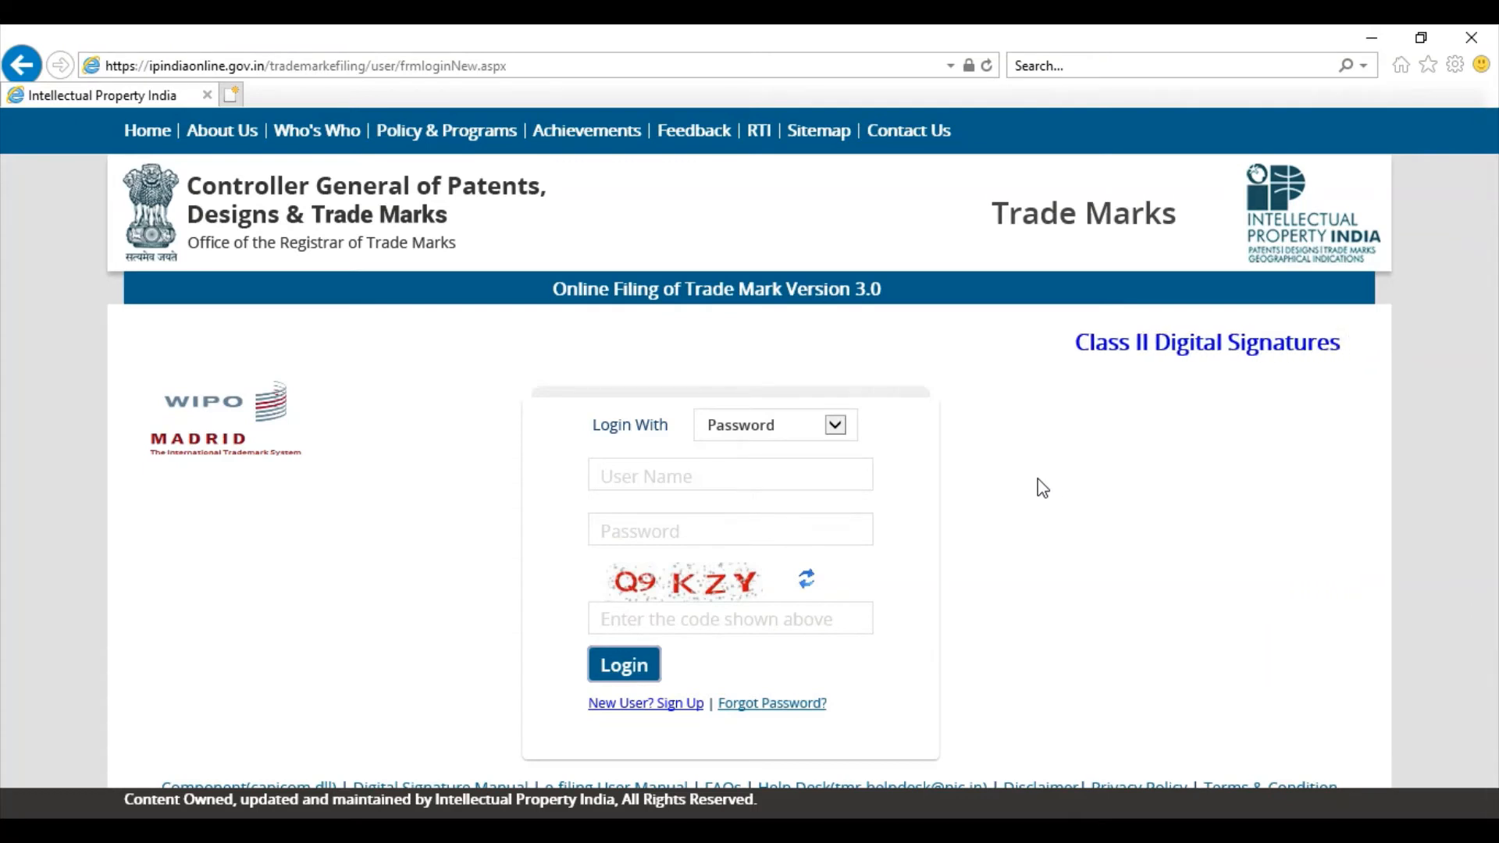
Step: Log in with Password using the account's user name, password and captcha
left_click(855, 476)
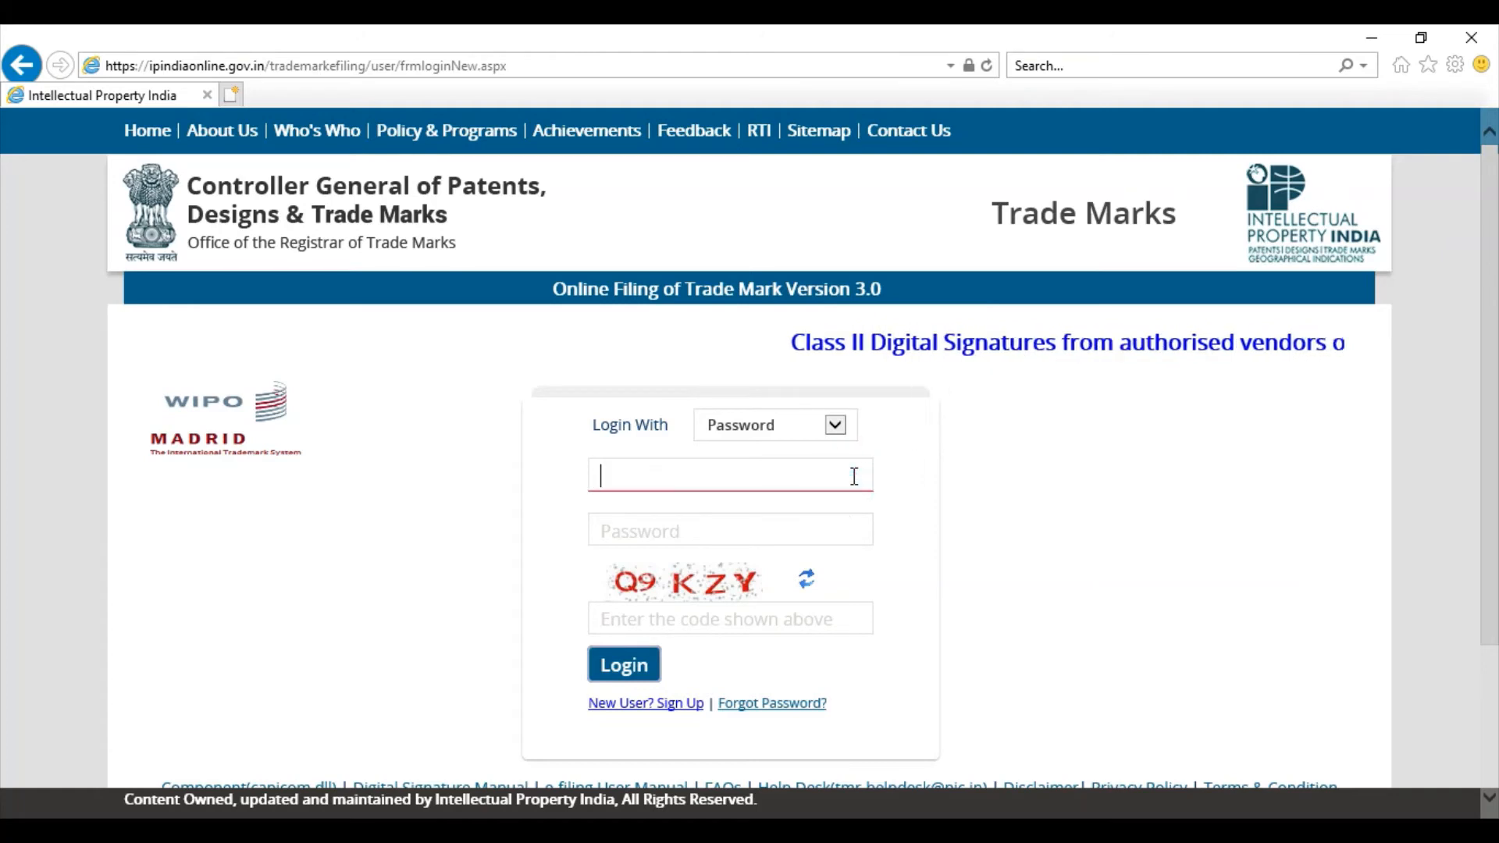
left_click(835, 522)
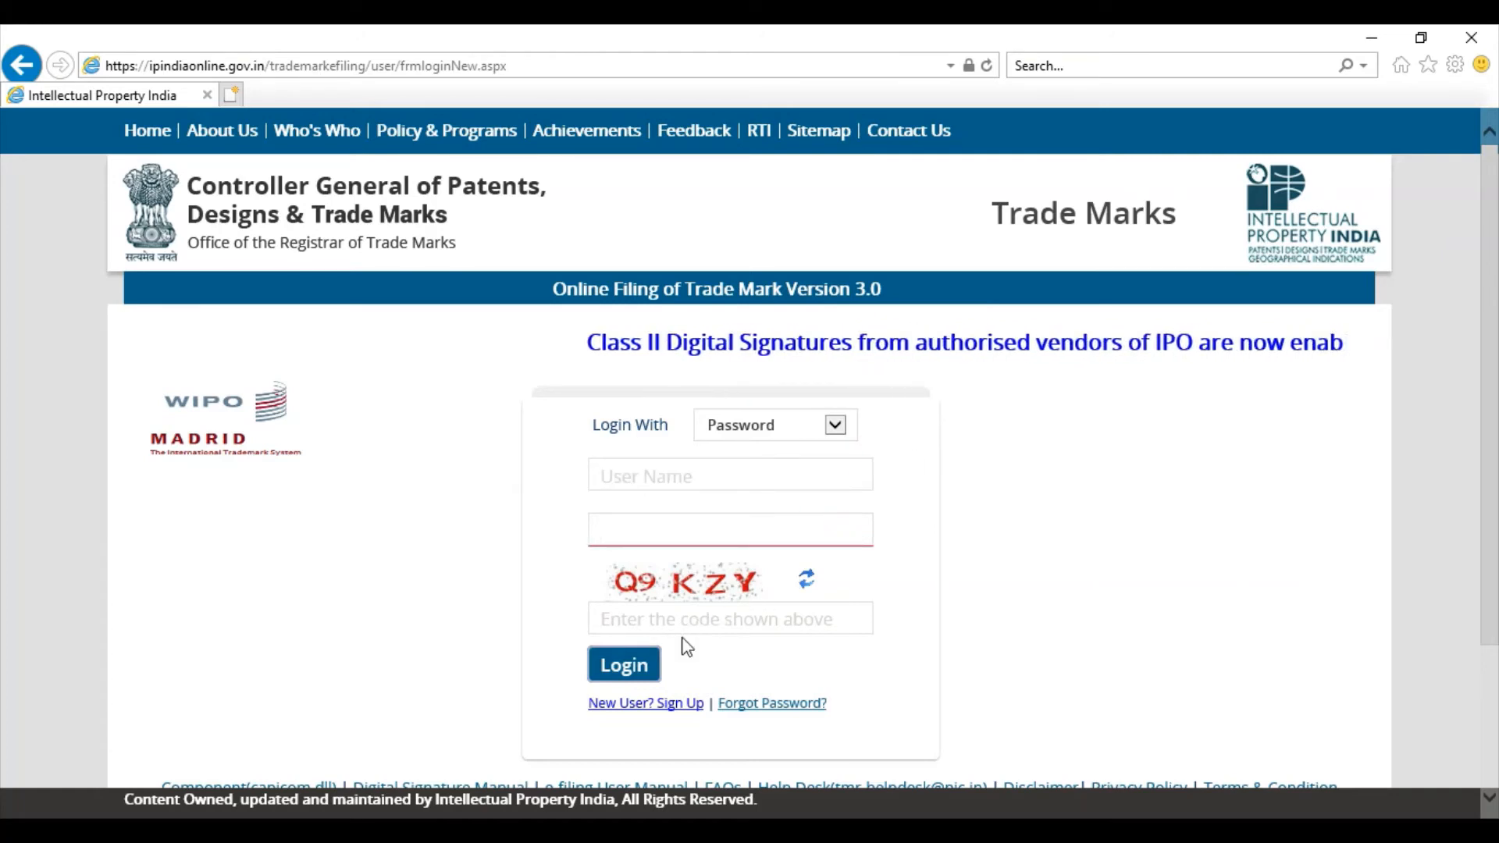
left_click(836, 434)
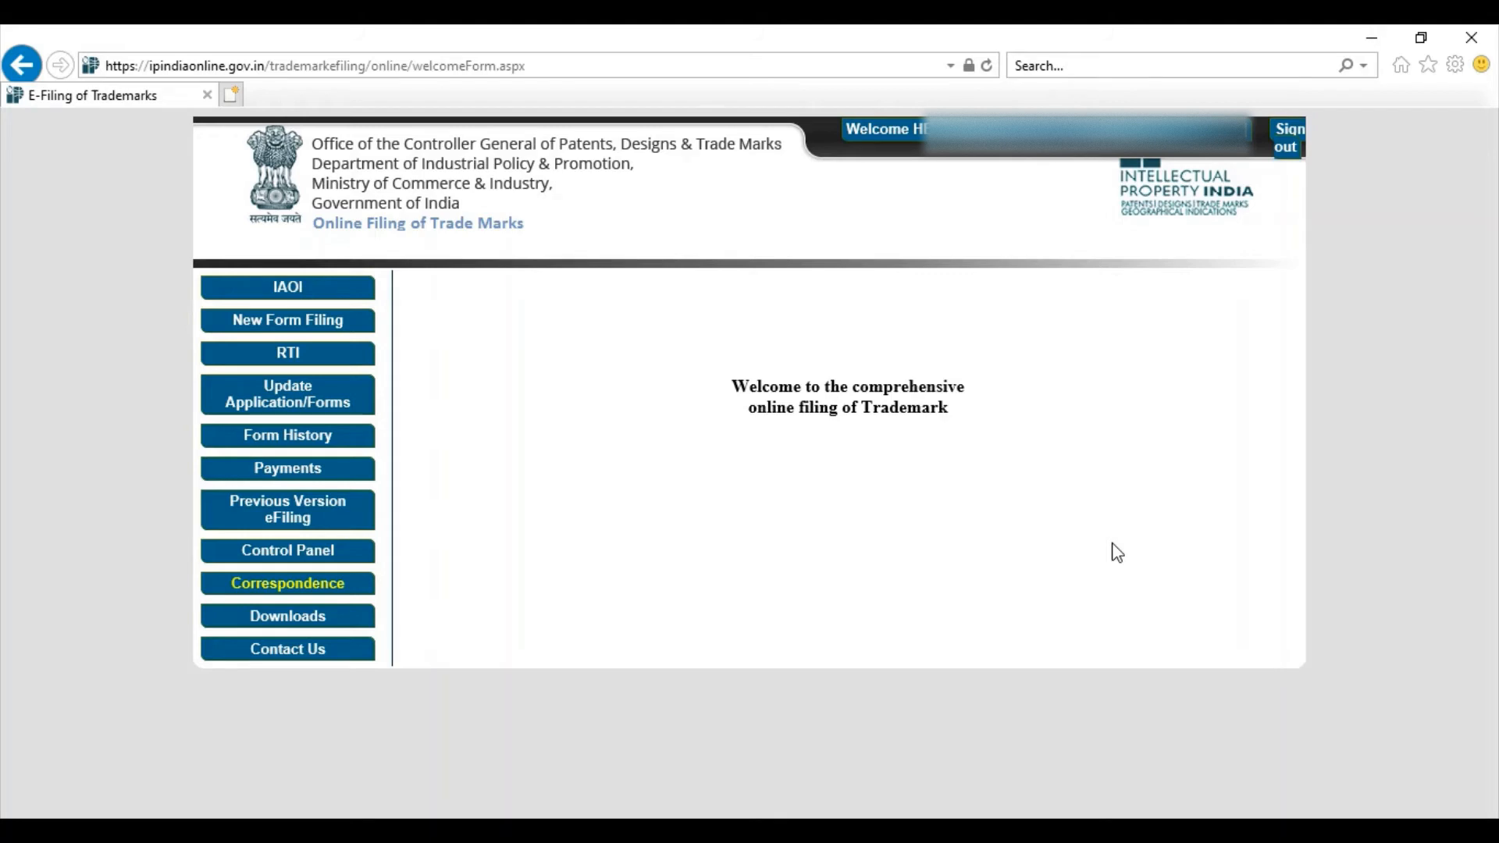
Step: Start a File TM-A trade marks application as a Small Enterprise for class 5
left_click(327, 332)
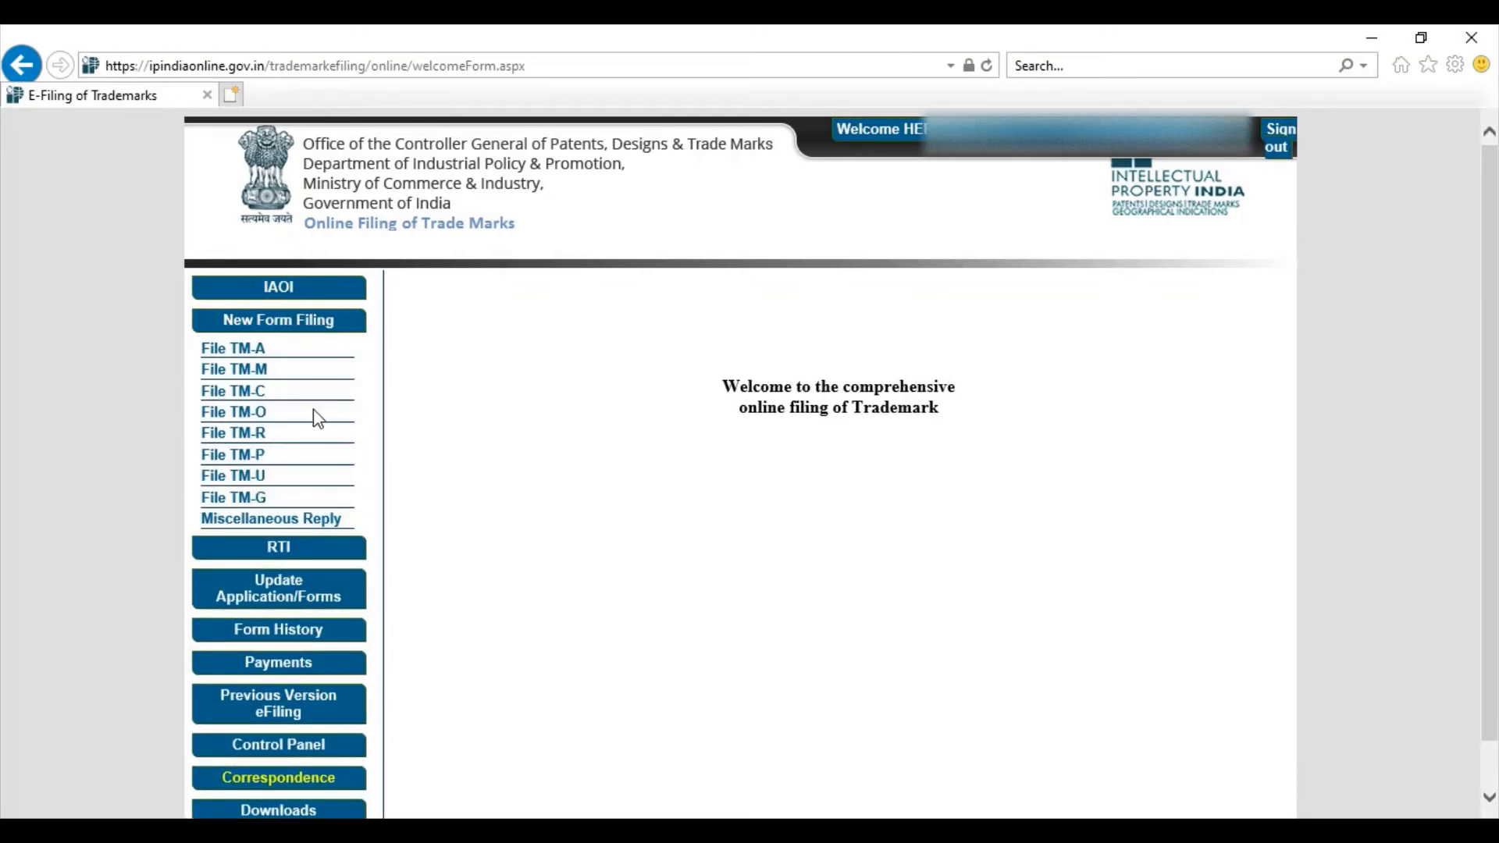
left_click(242, 353)
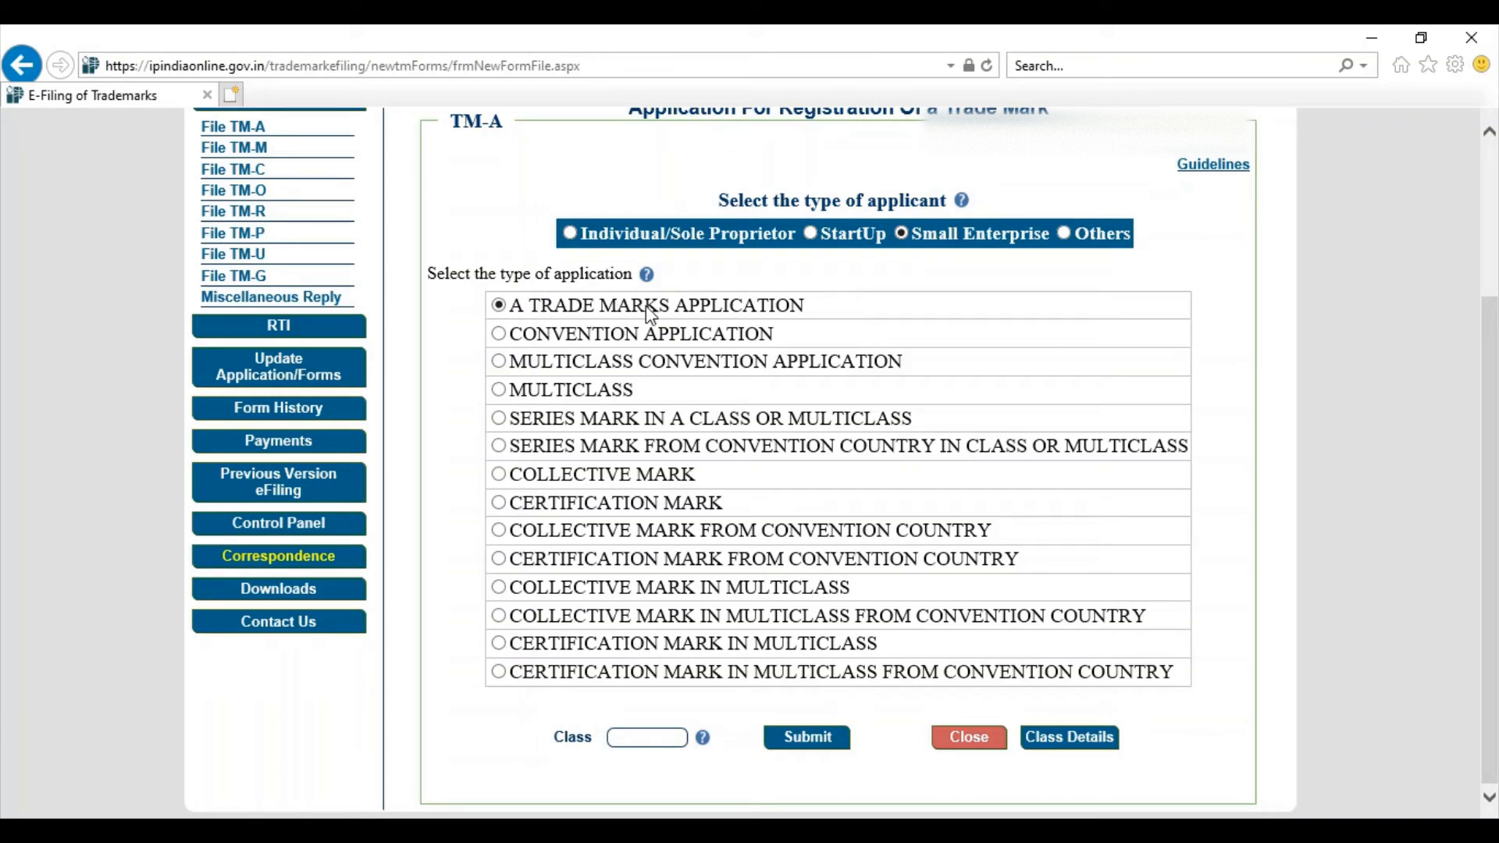
left_click(650, 730)
type("5")
left_click(797, 741)
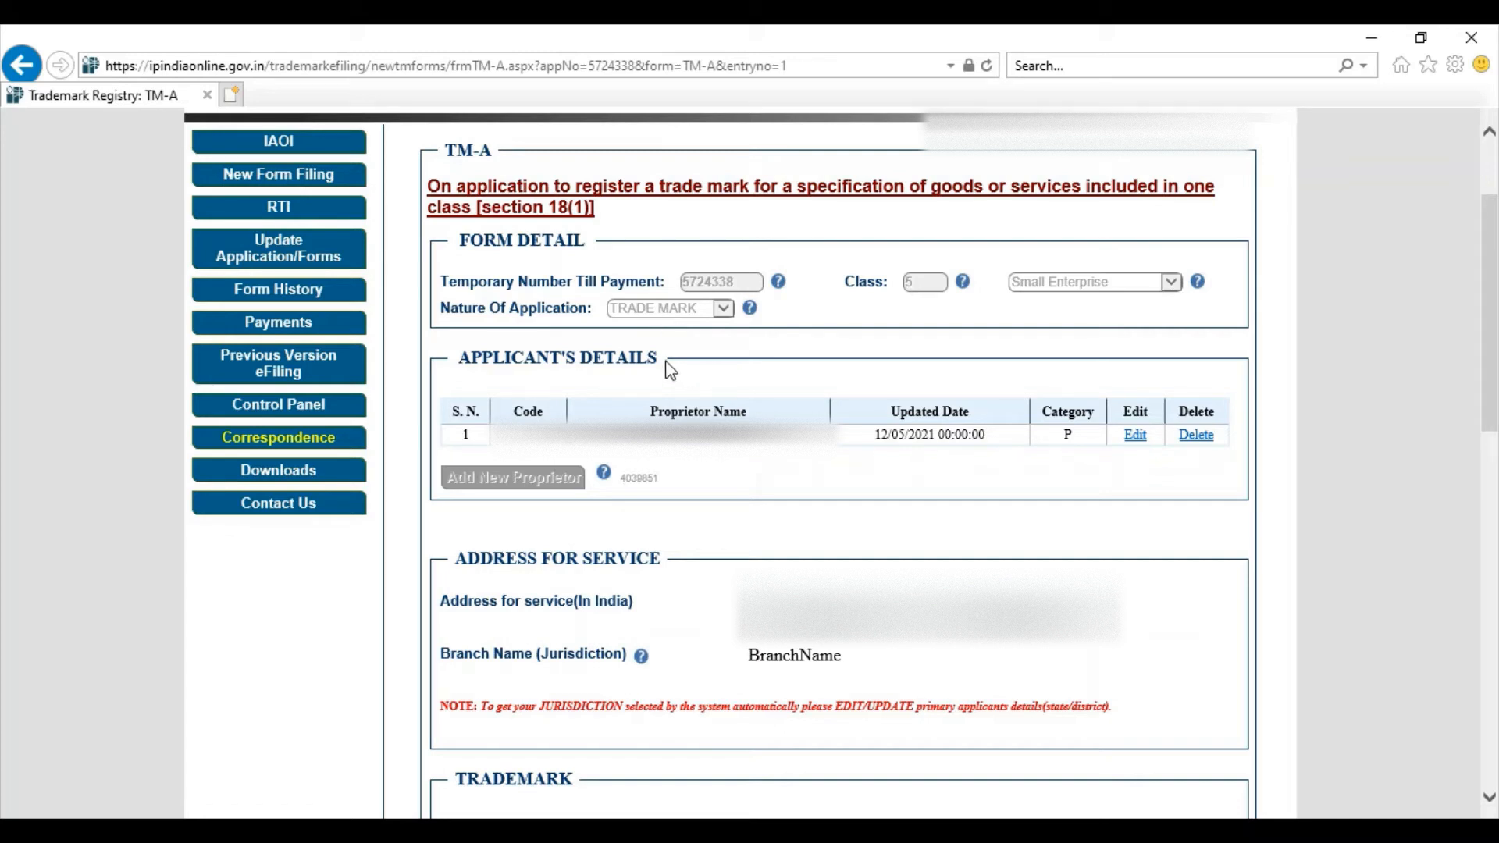
Step: Edit the applicant and set state HARYANA and district FARIDABAD
left_click(1136, 436)
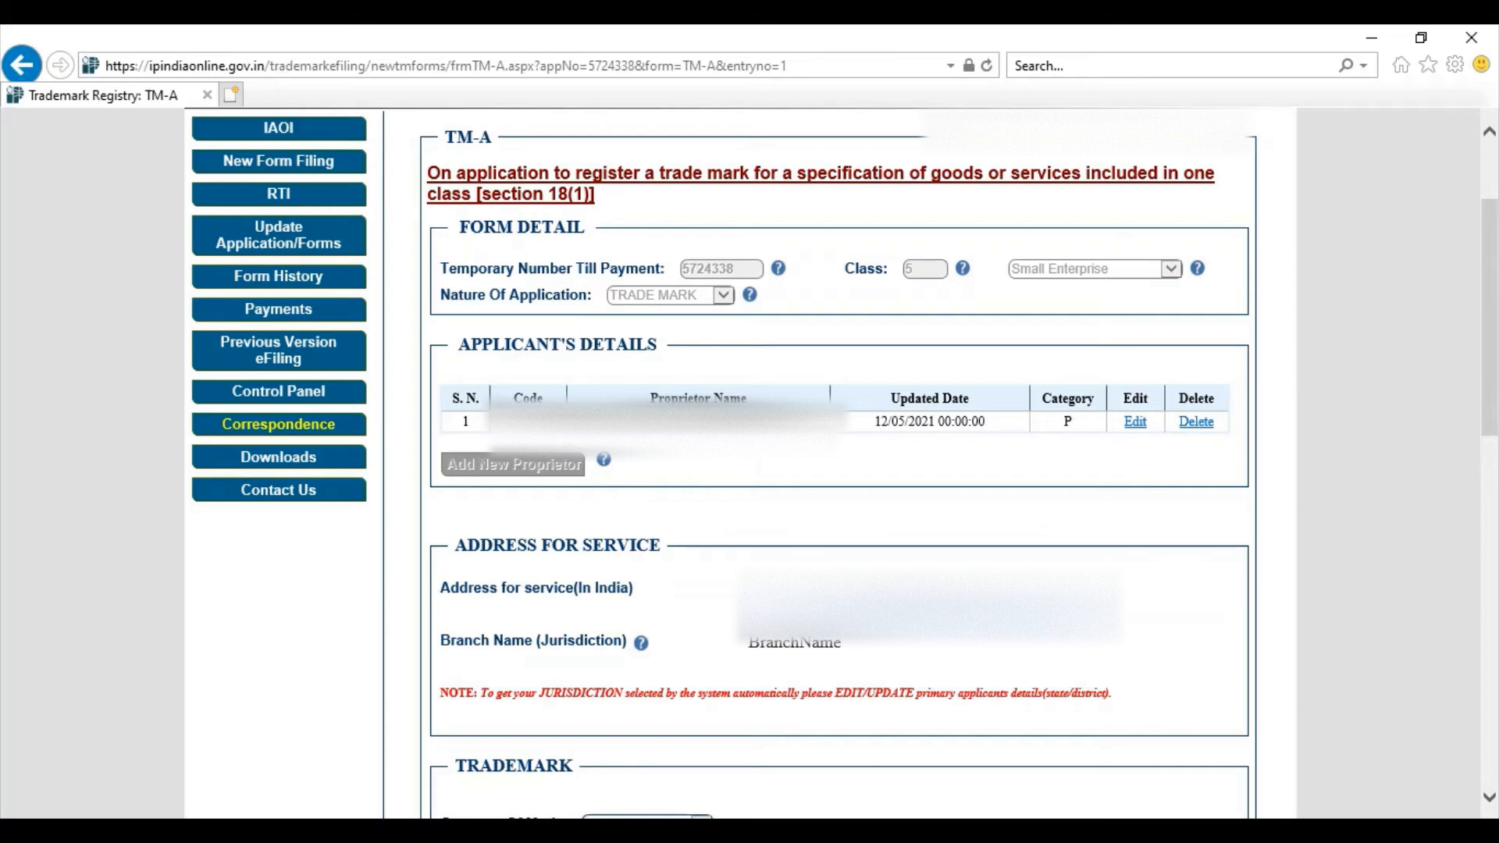
left_click(1134, 423)
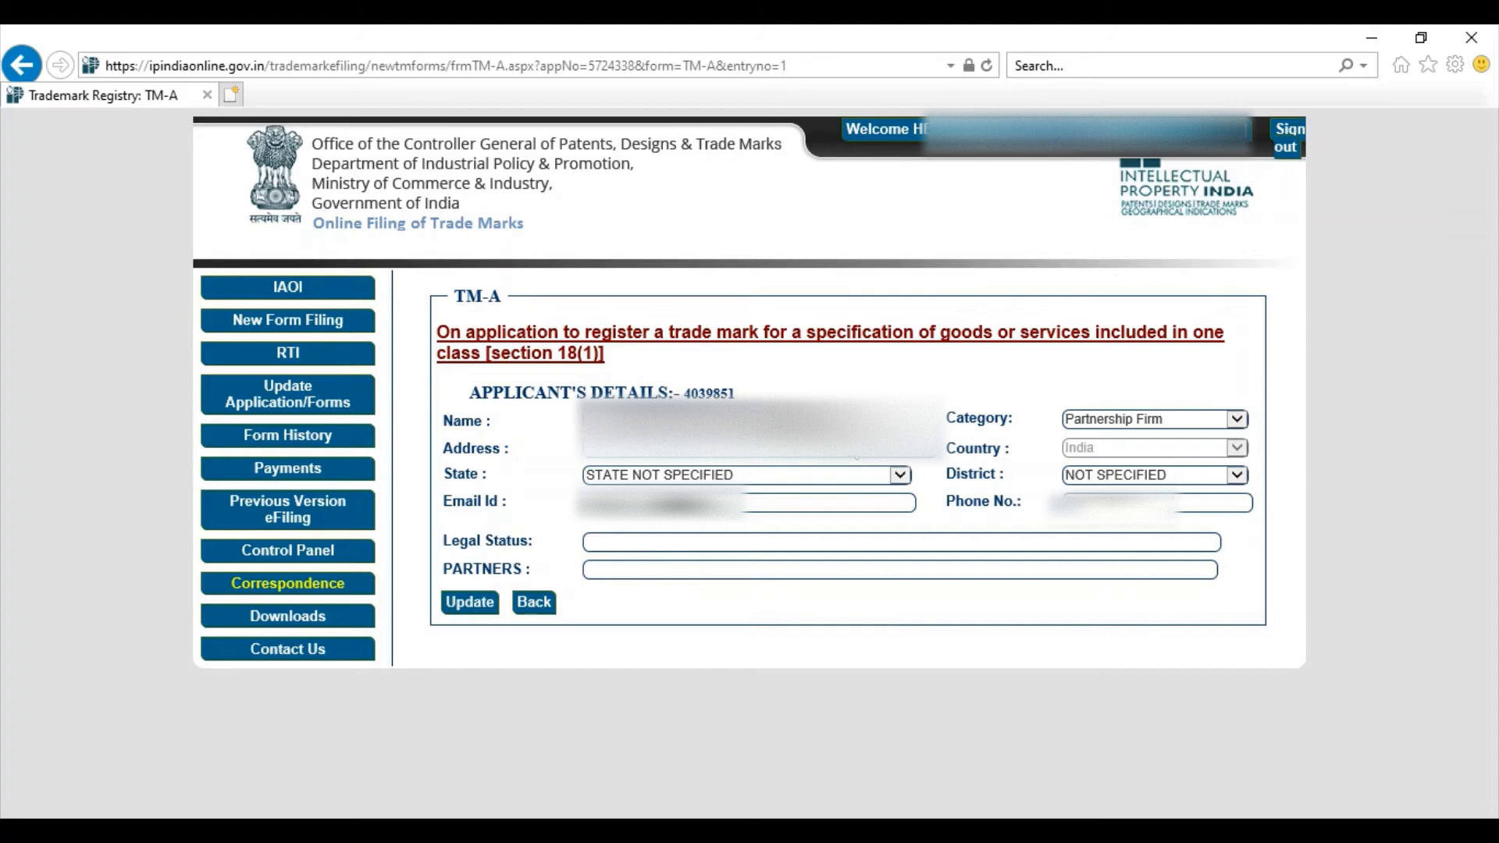
left_click(846, 475)
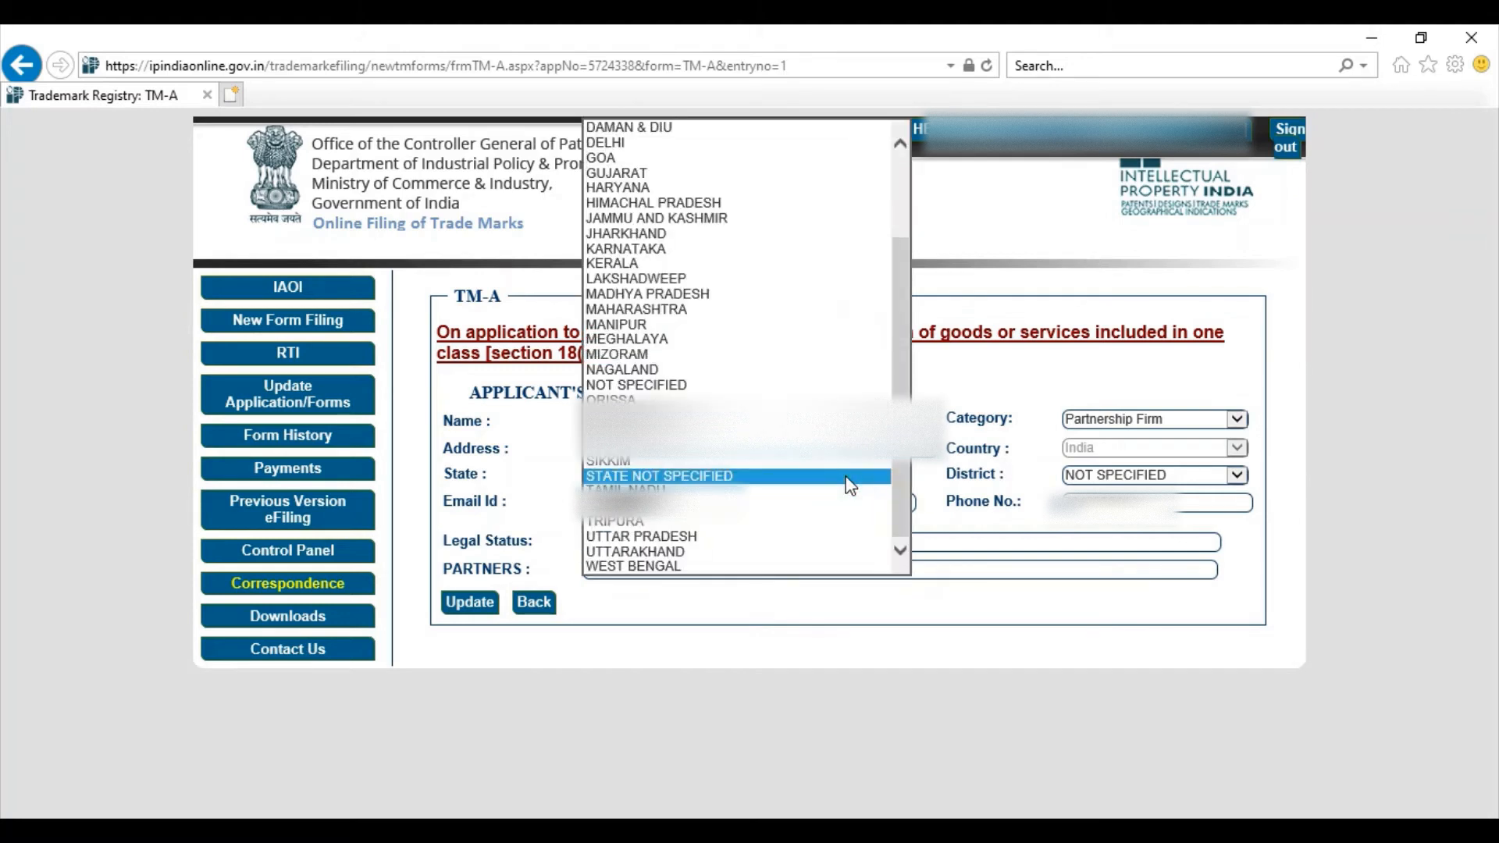
left_click(817, 188)
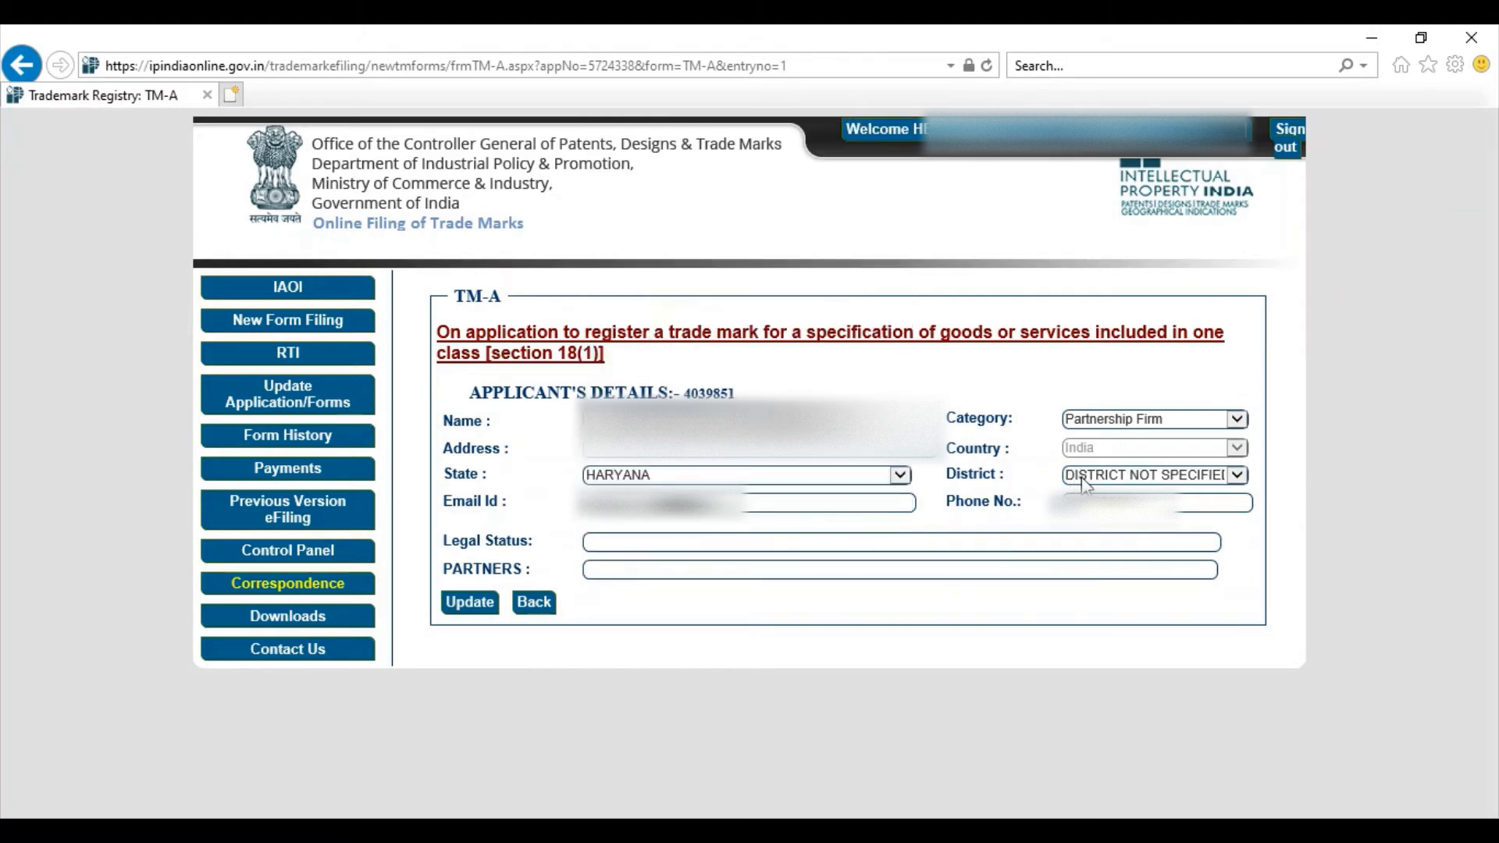
left_click(1084, 478)
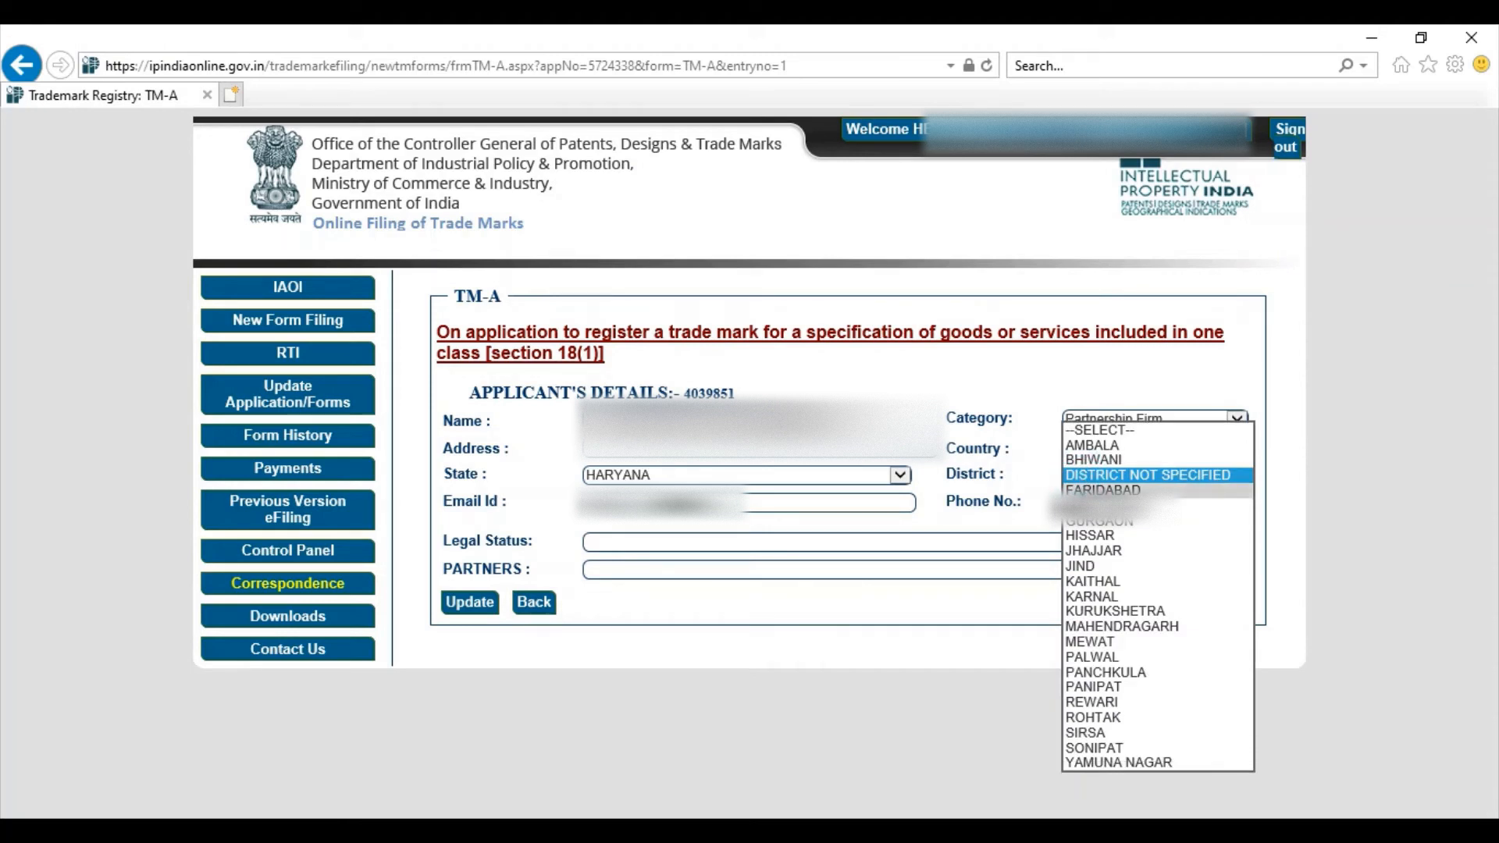
left_click(1086, 490)
Step: Set the applicant's legal status to Partnership Firm and save the update
left_click(893, 504)
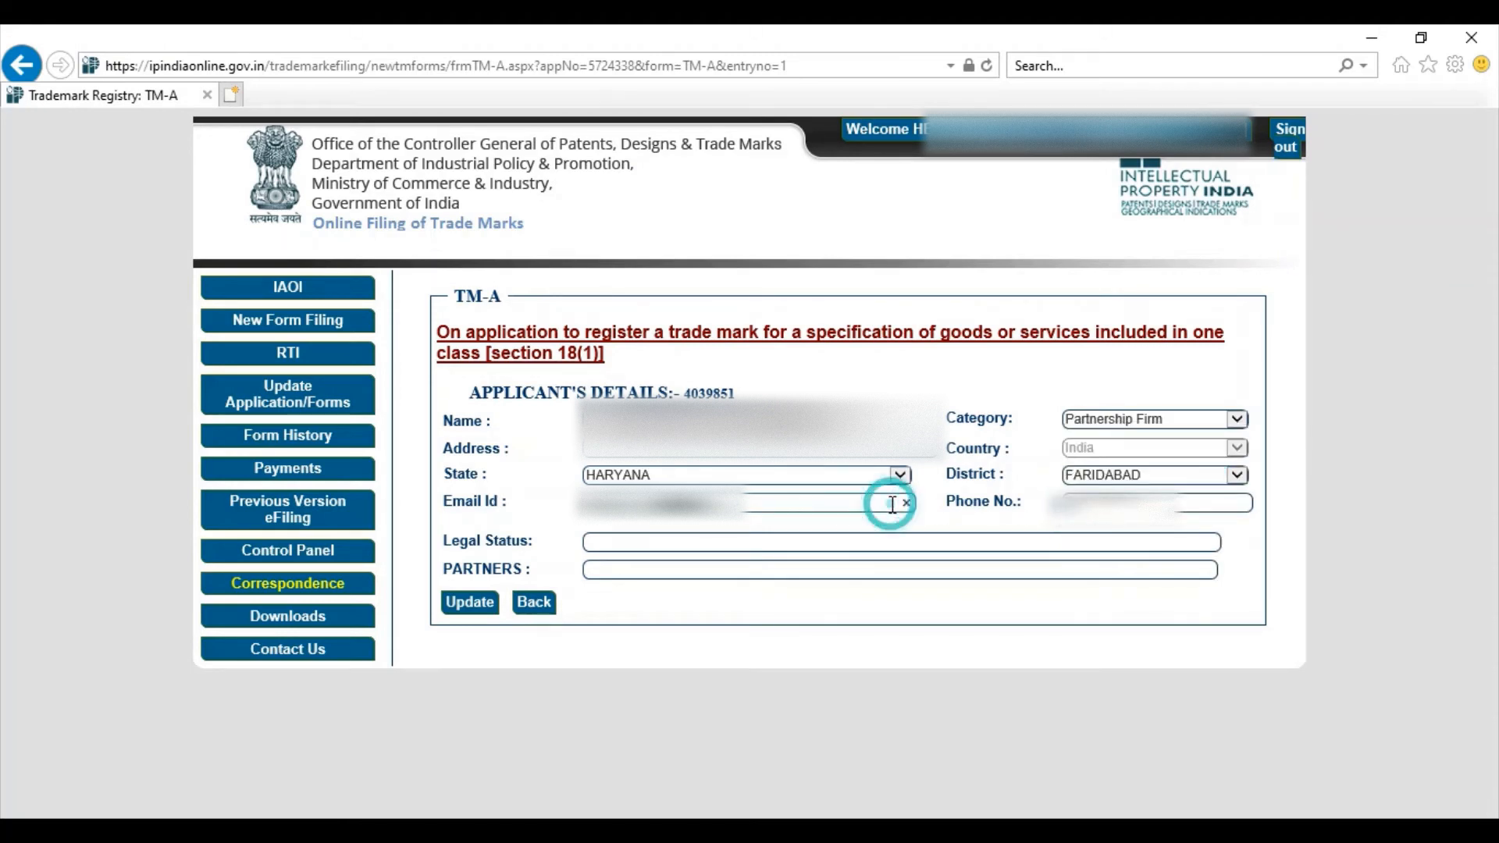
left_click(710, 544)
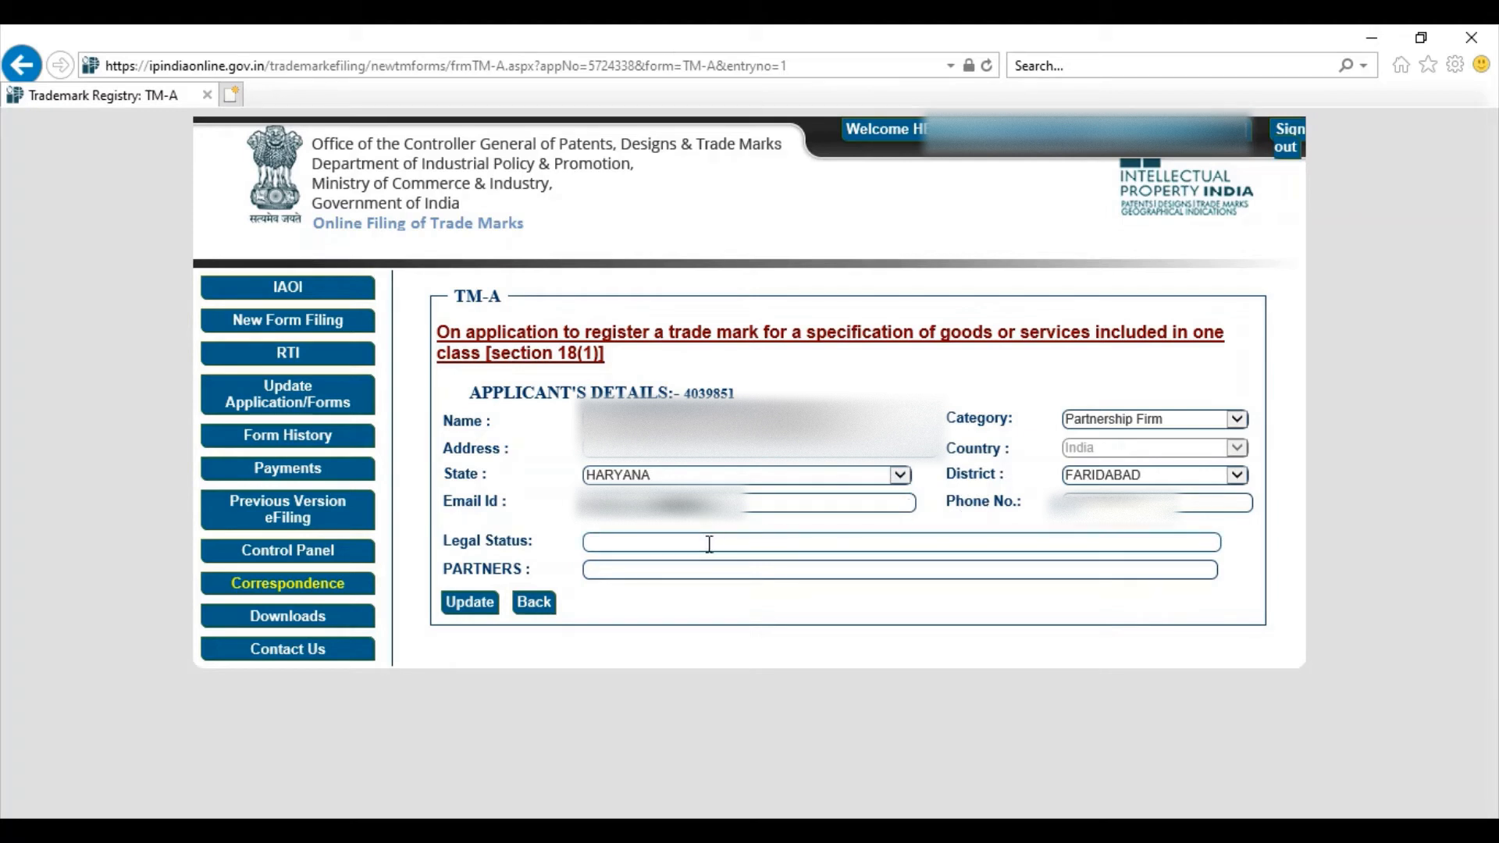
left_click(708, 543)
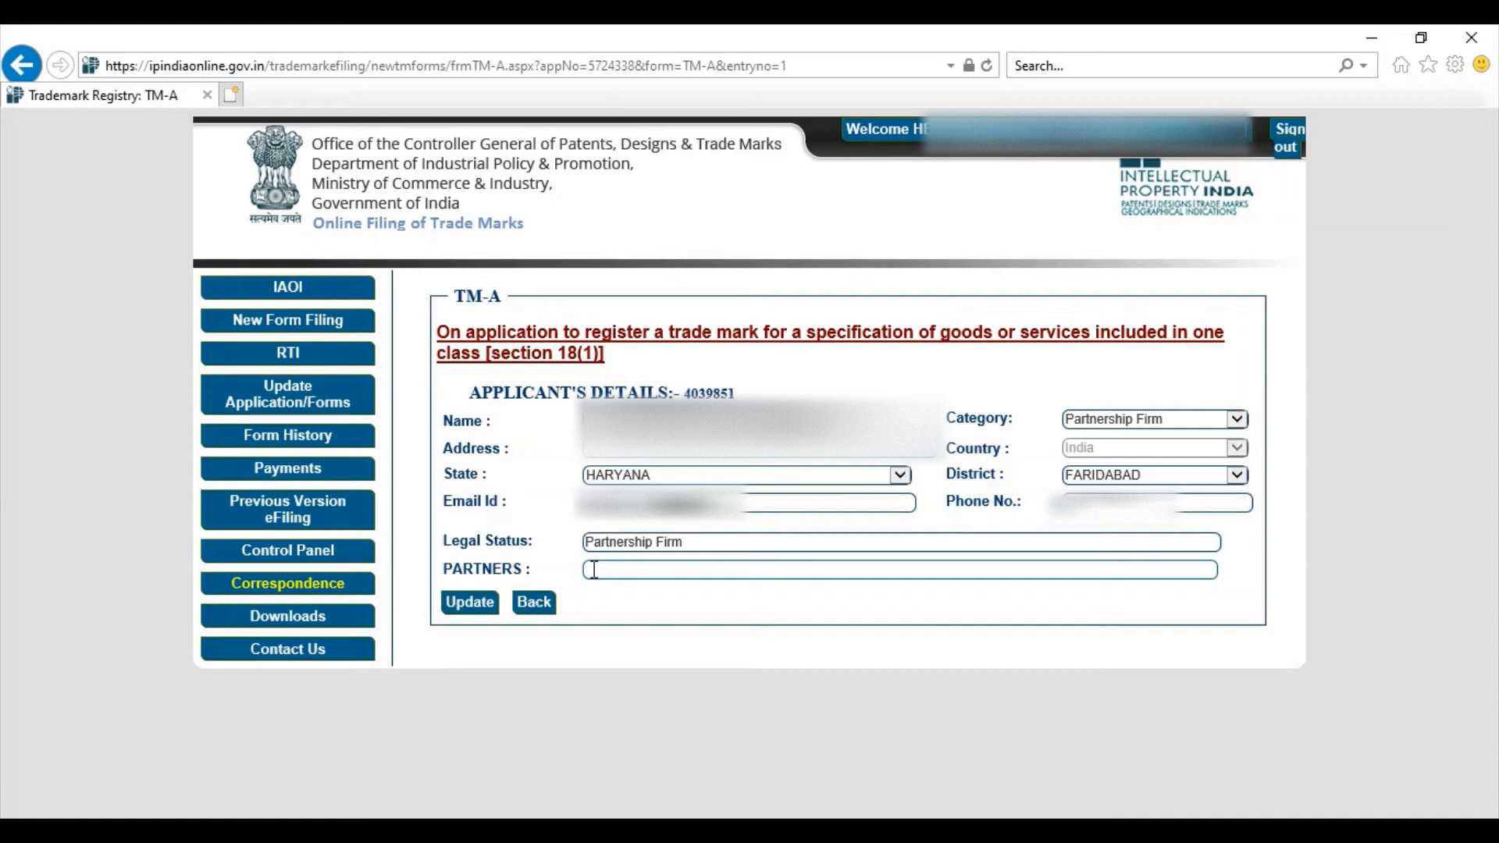
left_click(469, 603)
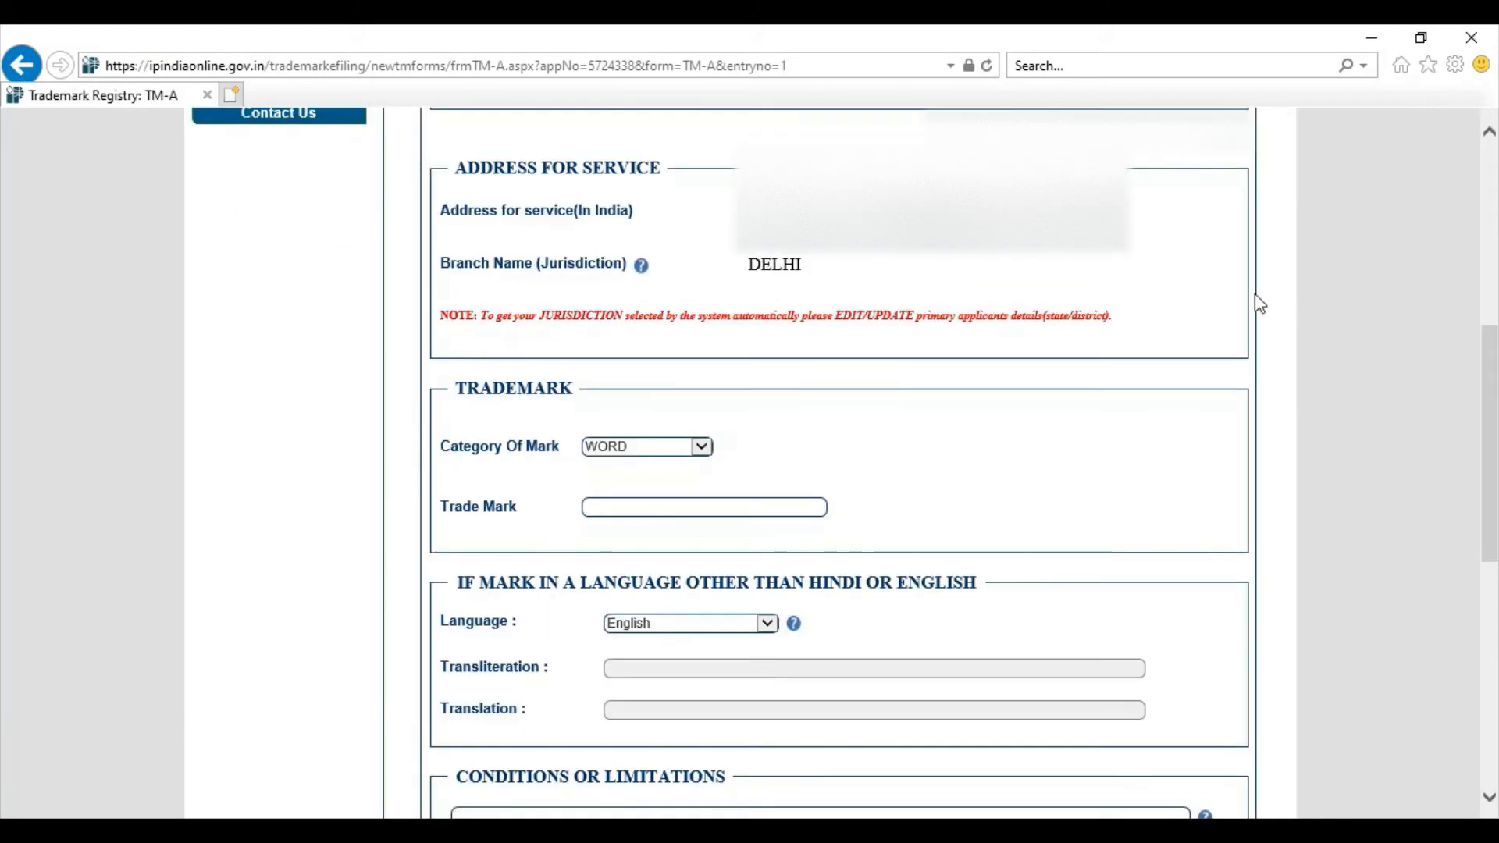
Step: Change the Trademark section's Category Of Mark to THREE DIMENSION
left_click(628, 217)
scroll(695, 426, "down", 1)
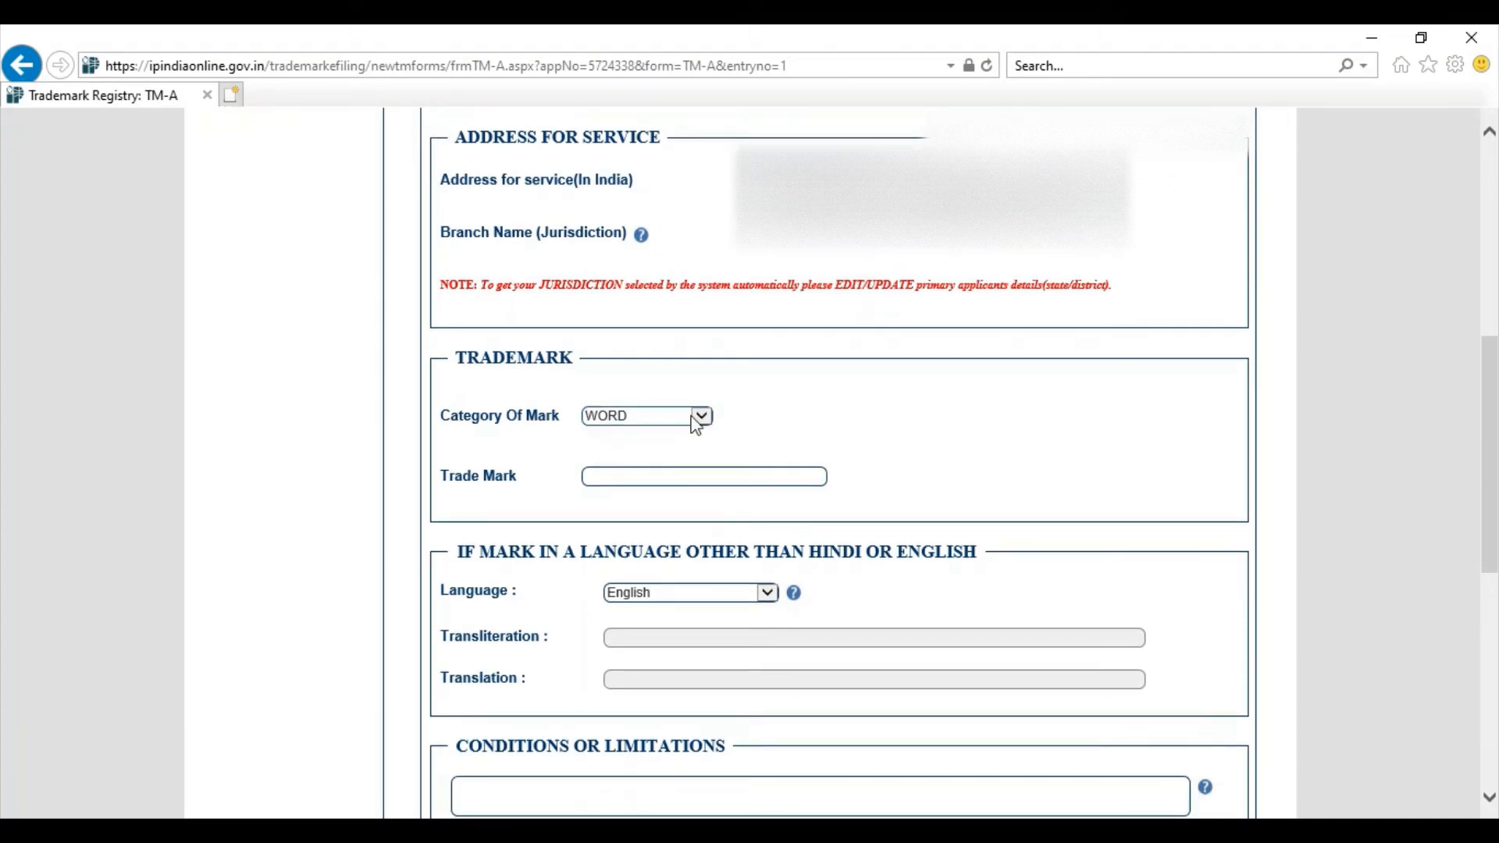
left_click(696, 416)
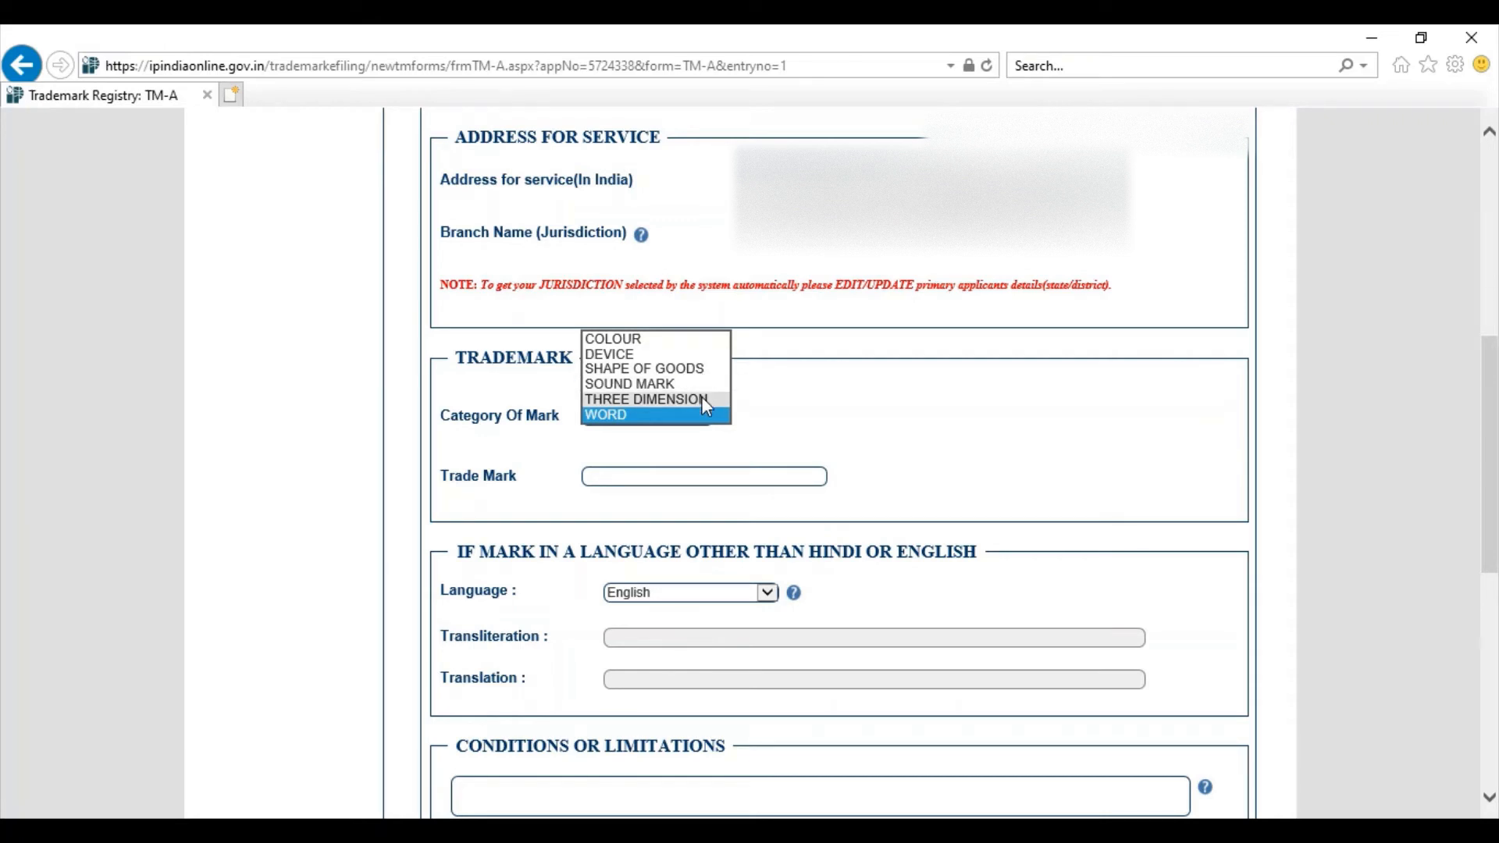
left_click(703, 401)
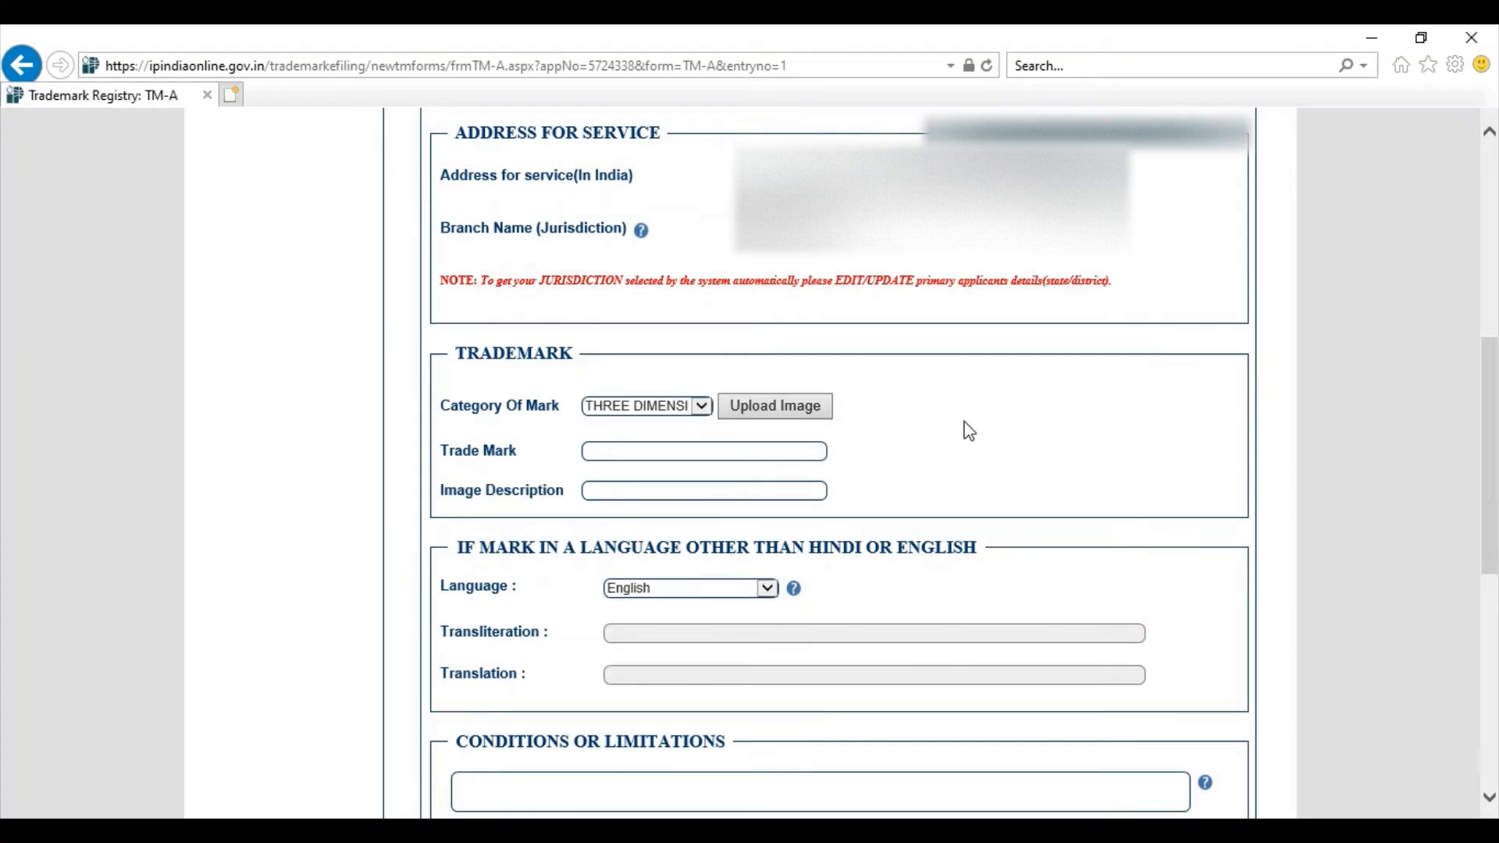
left_click(816, 412)
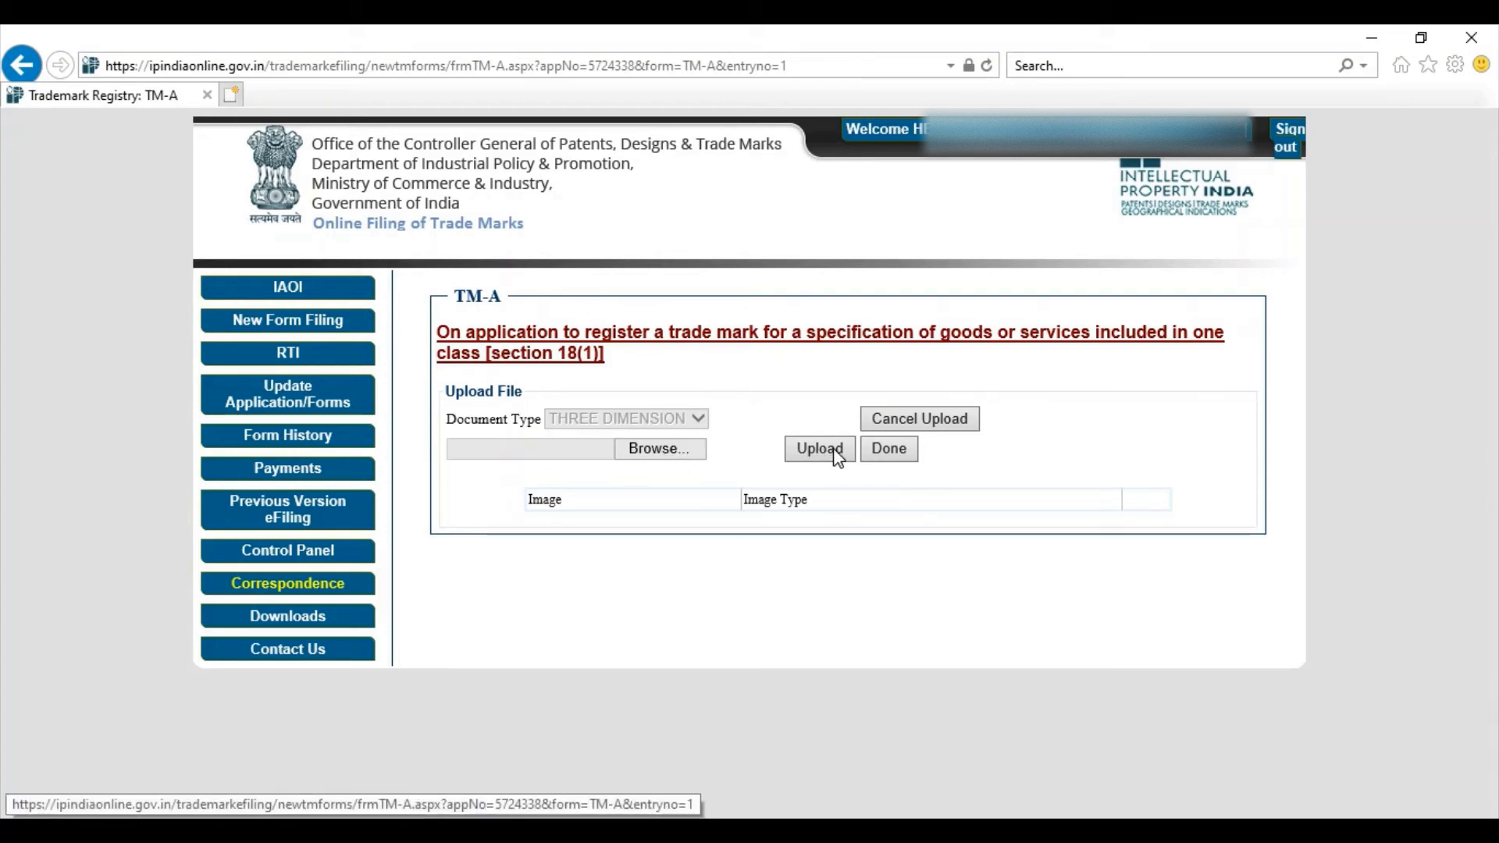
left_click(885, 455)
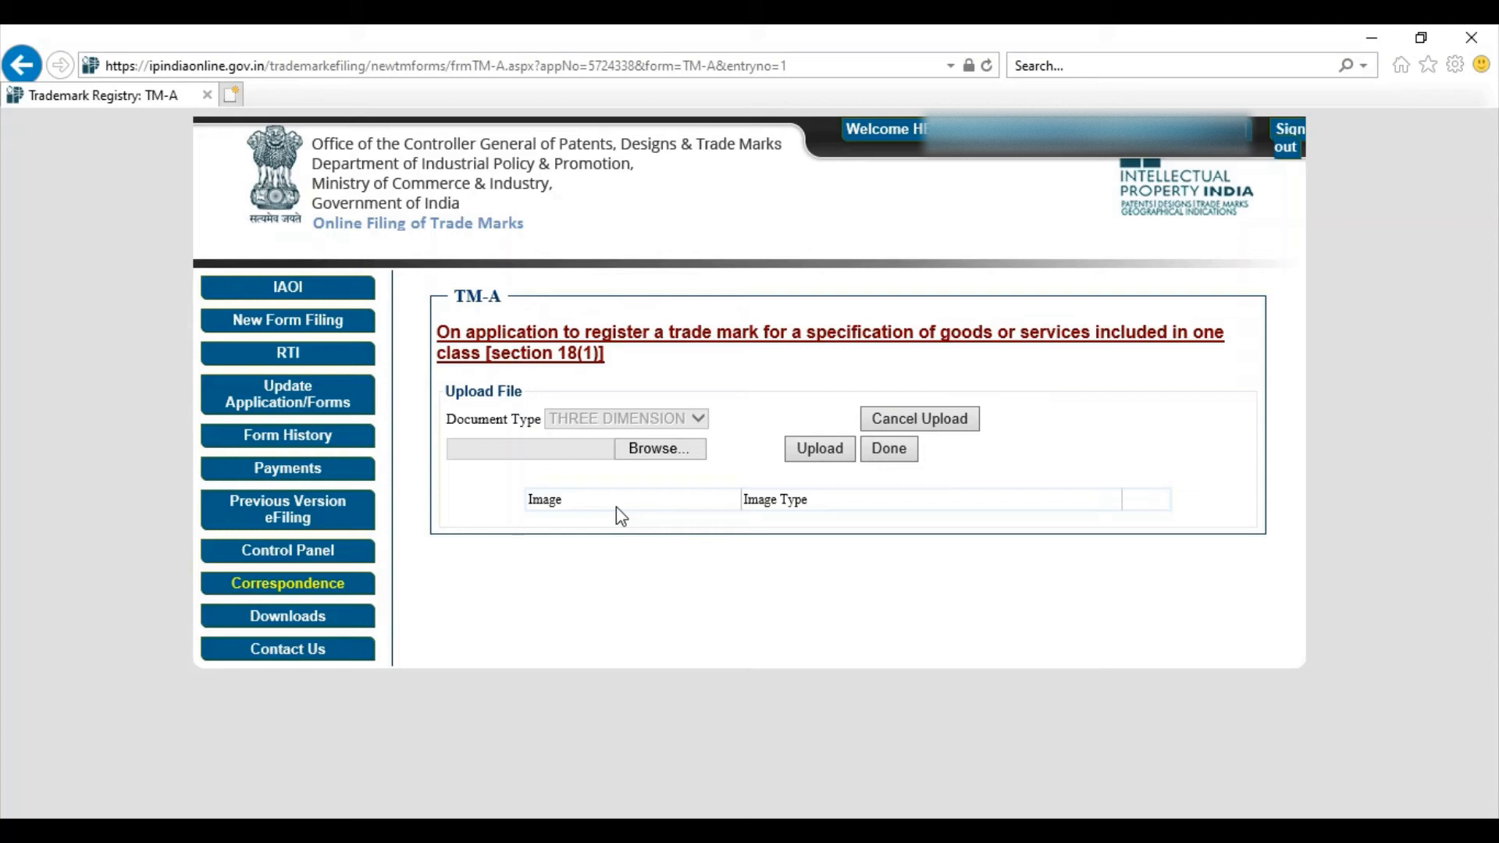
left_click(933, 429)
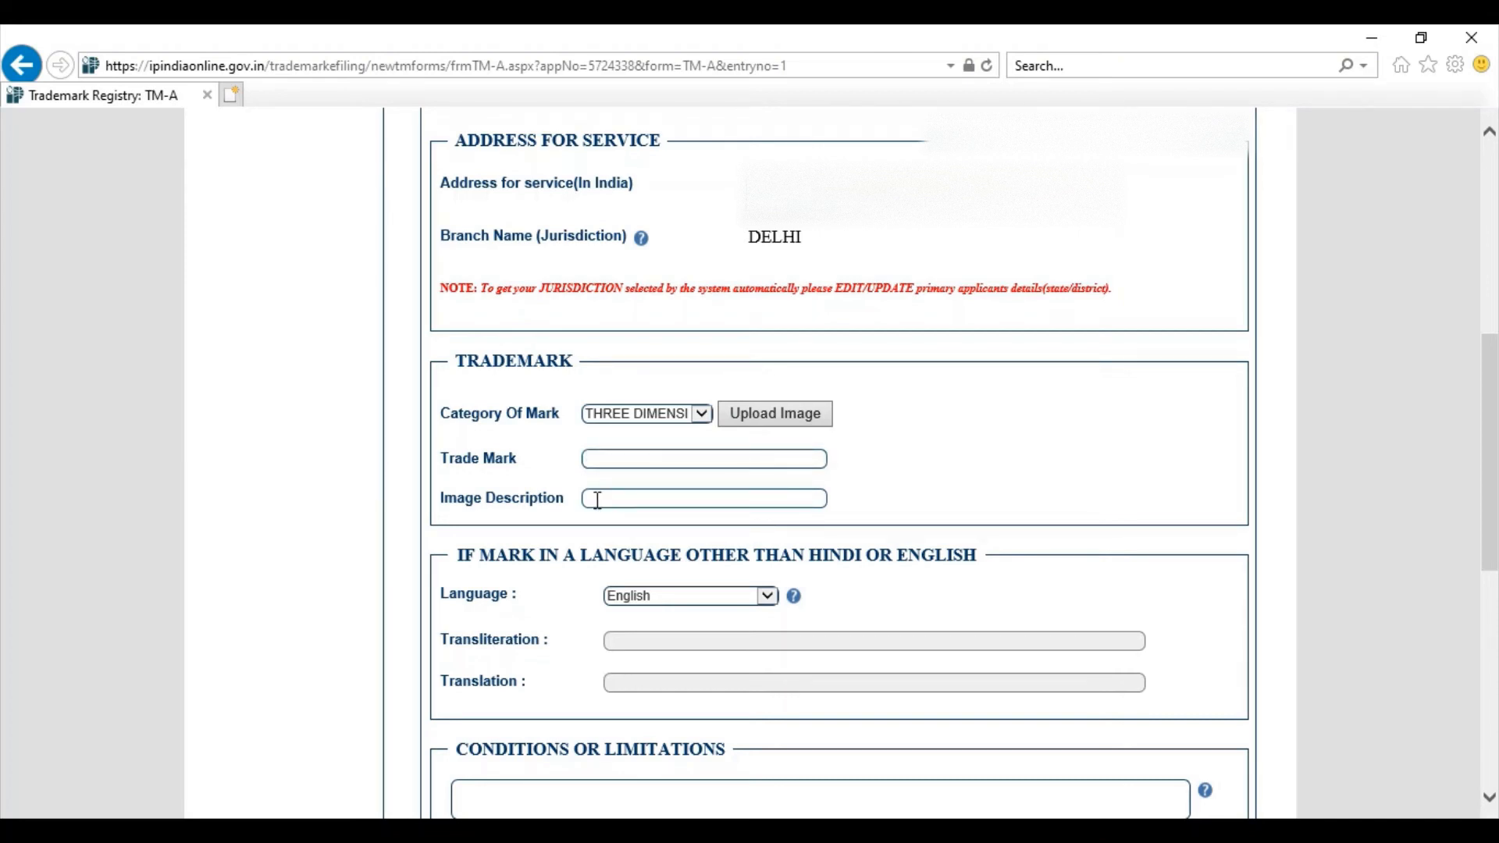
Step: Keep English as the mark's language, then go through the conditions and date-of-use fields for class 5 Health Supplements
scroll(598, 500, "down", 5)
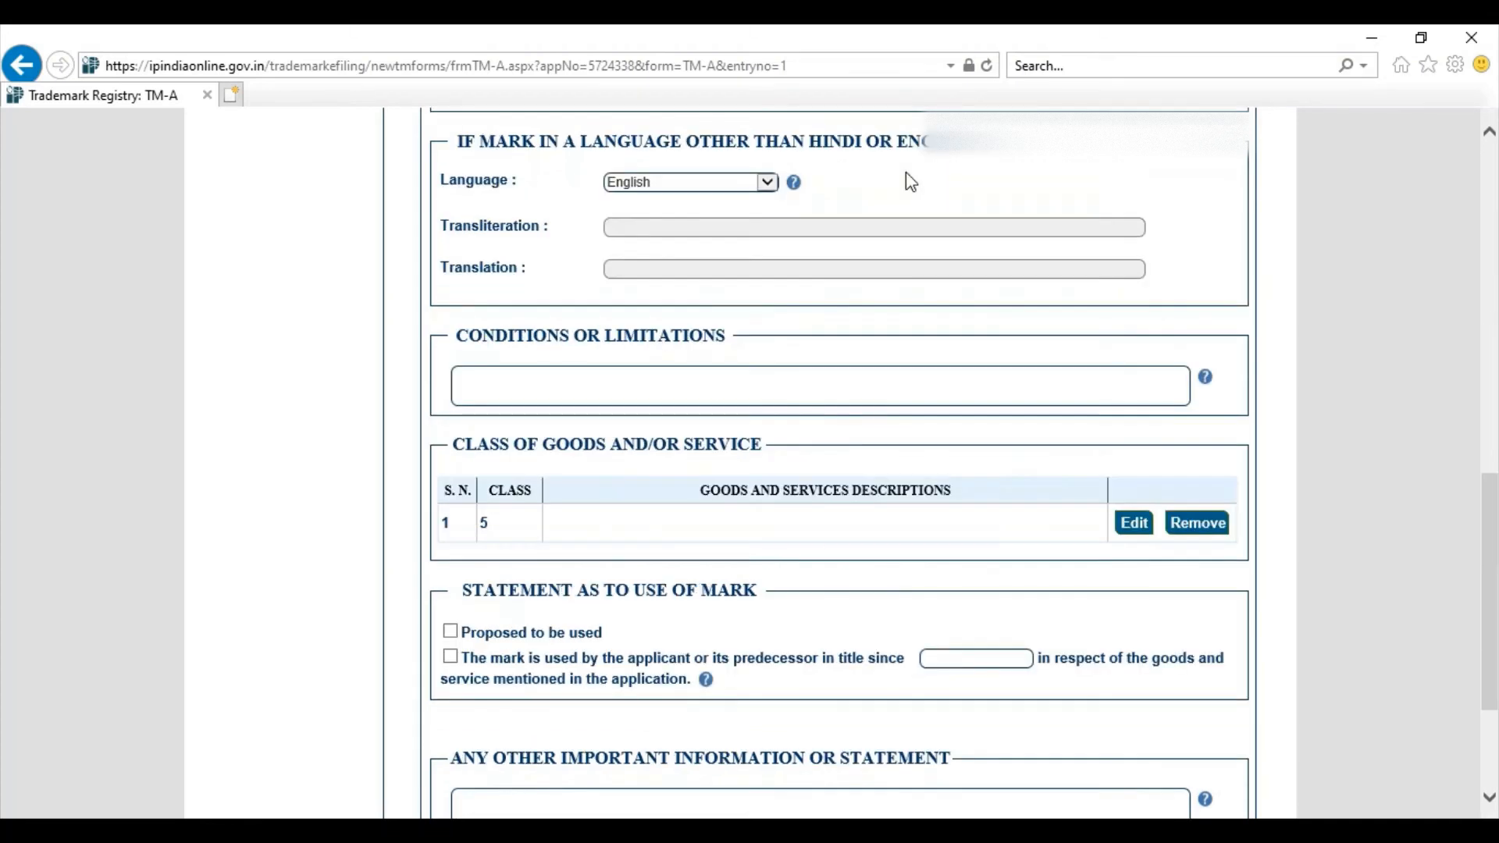
left_click(748, 189)
left_click(745, 187)
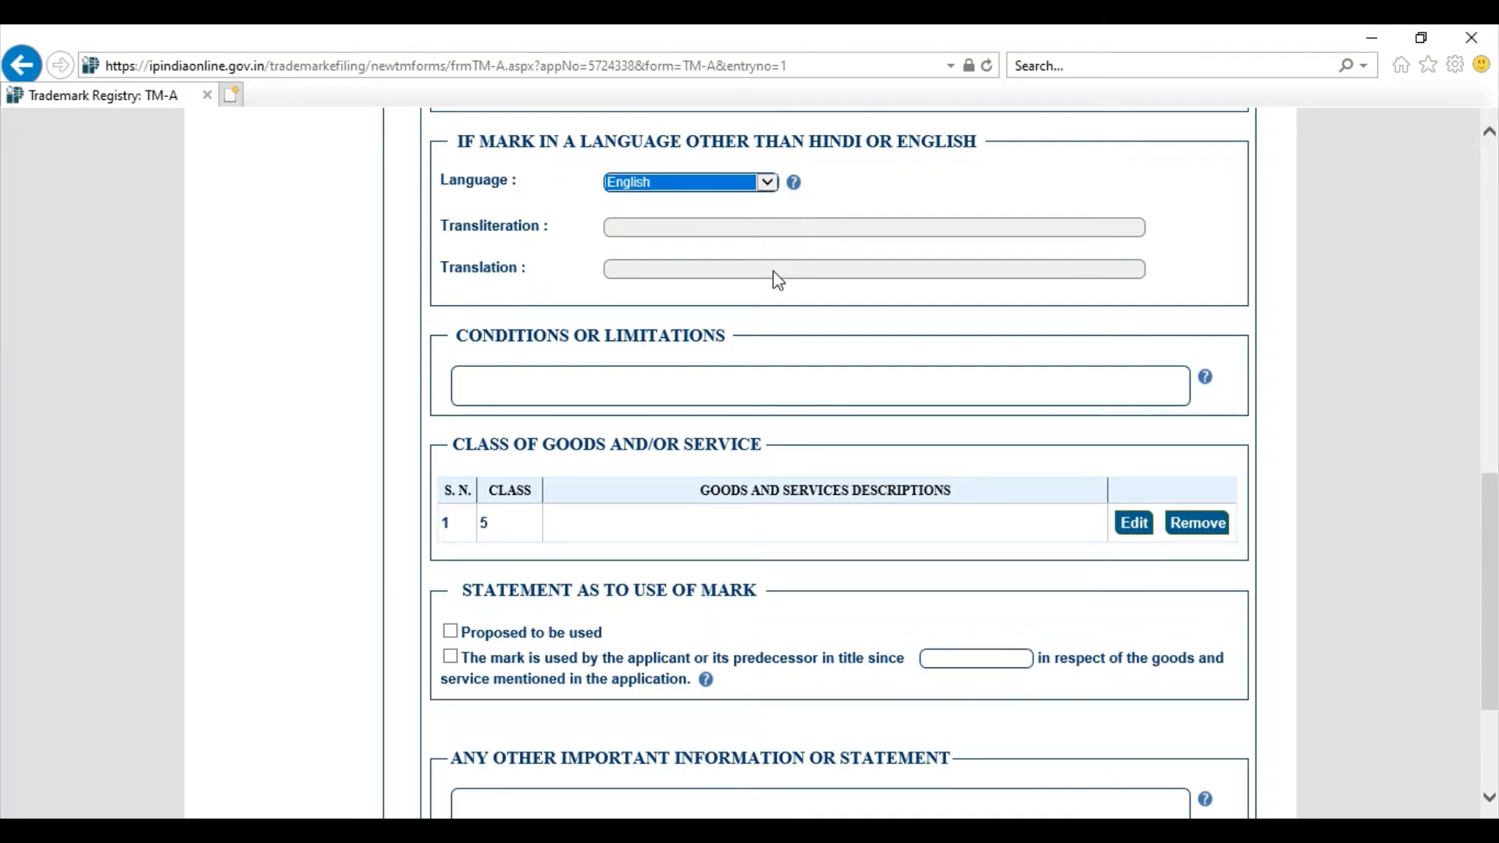
left_click(700, 381)
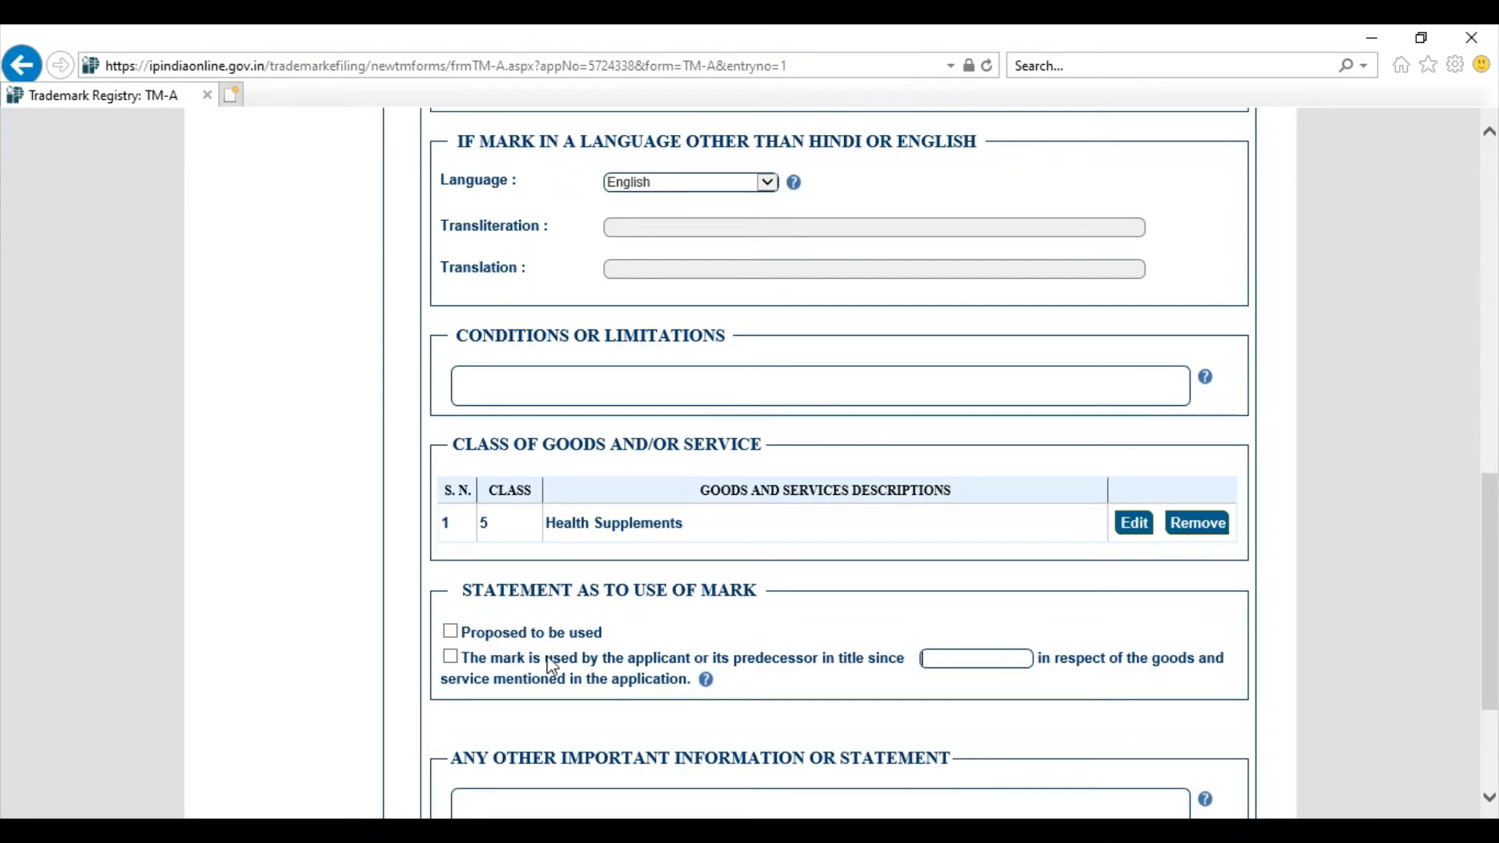
left_click(999, 662)
scroll(809, 587, "down", 3)
Step: Go to the other important information box and save and exit the TM-A draft
left_click(809, 587)
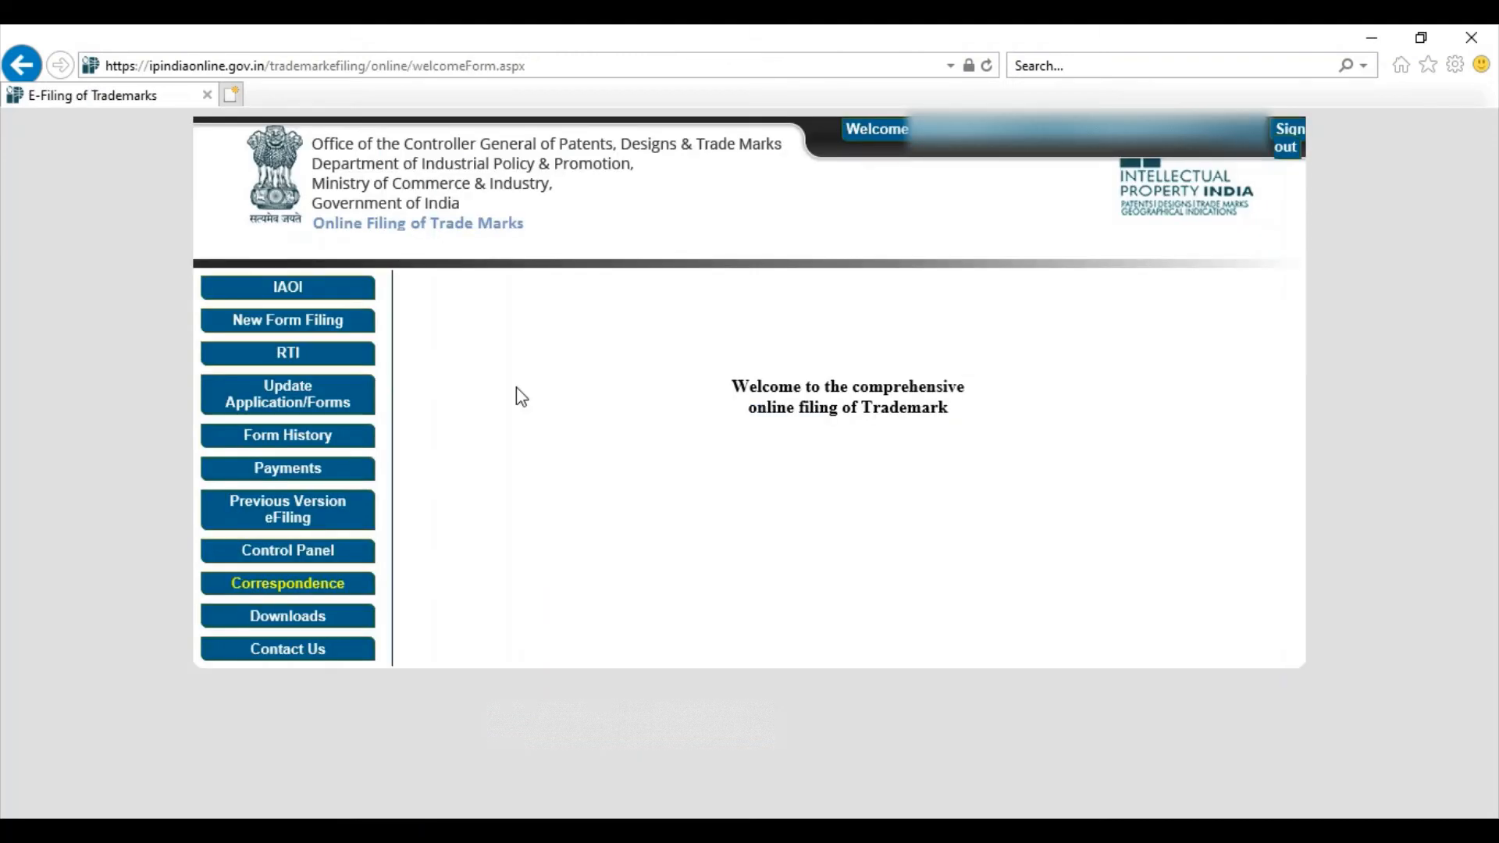
Step: Reopen the TM-A draft dated 12/05/2021 from Drafted Applications for editing
left_click(297, 407)
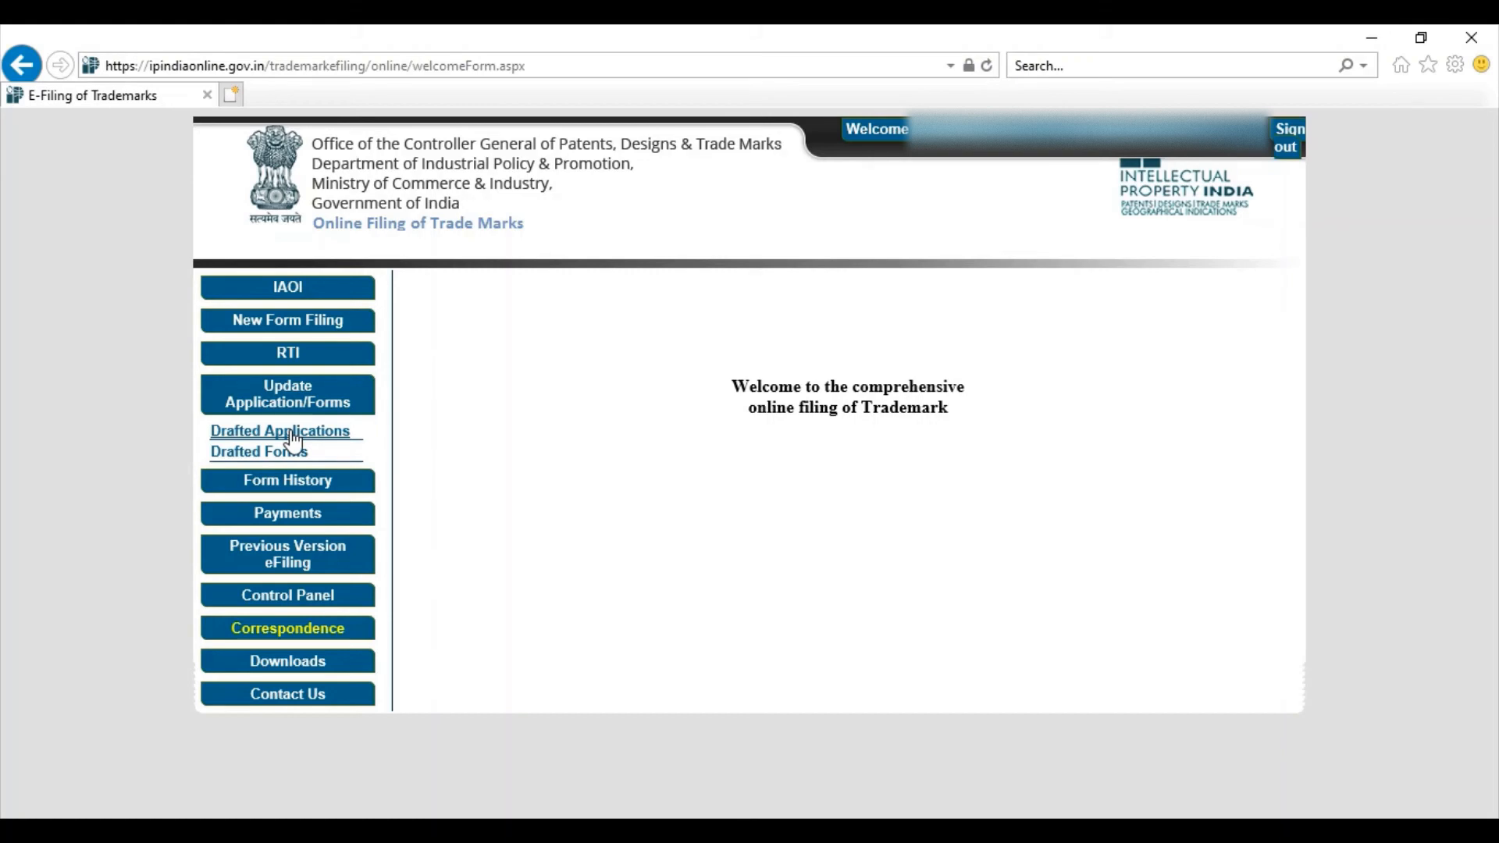
left_click(295, 432)
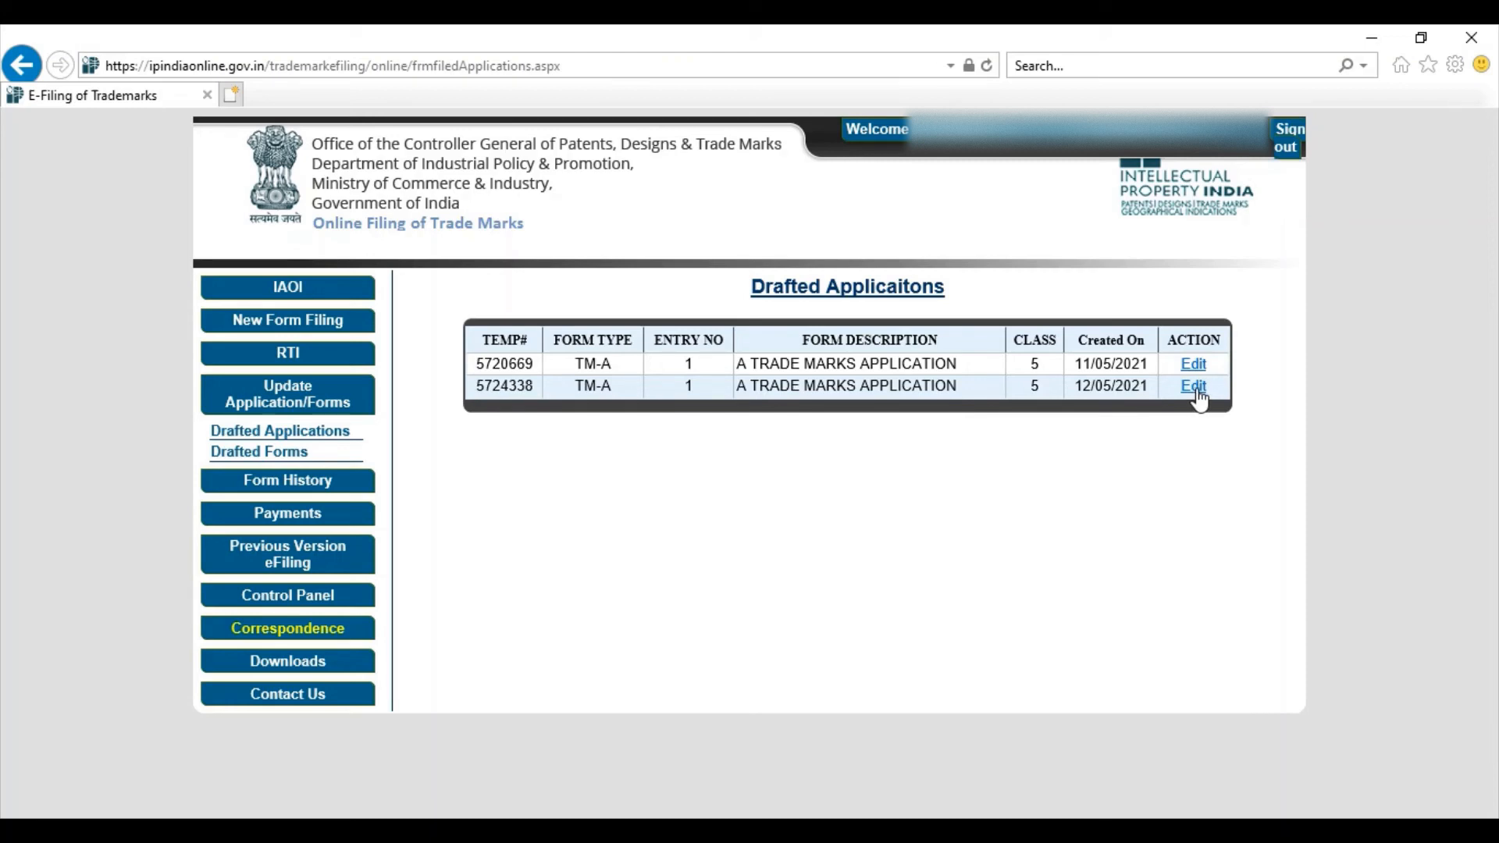
left_click(1195, 387)
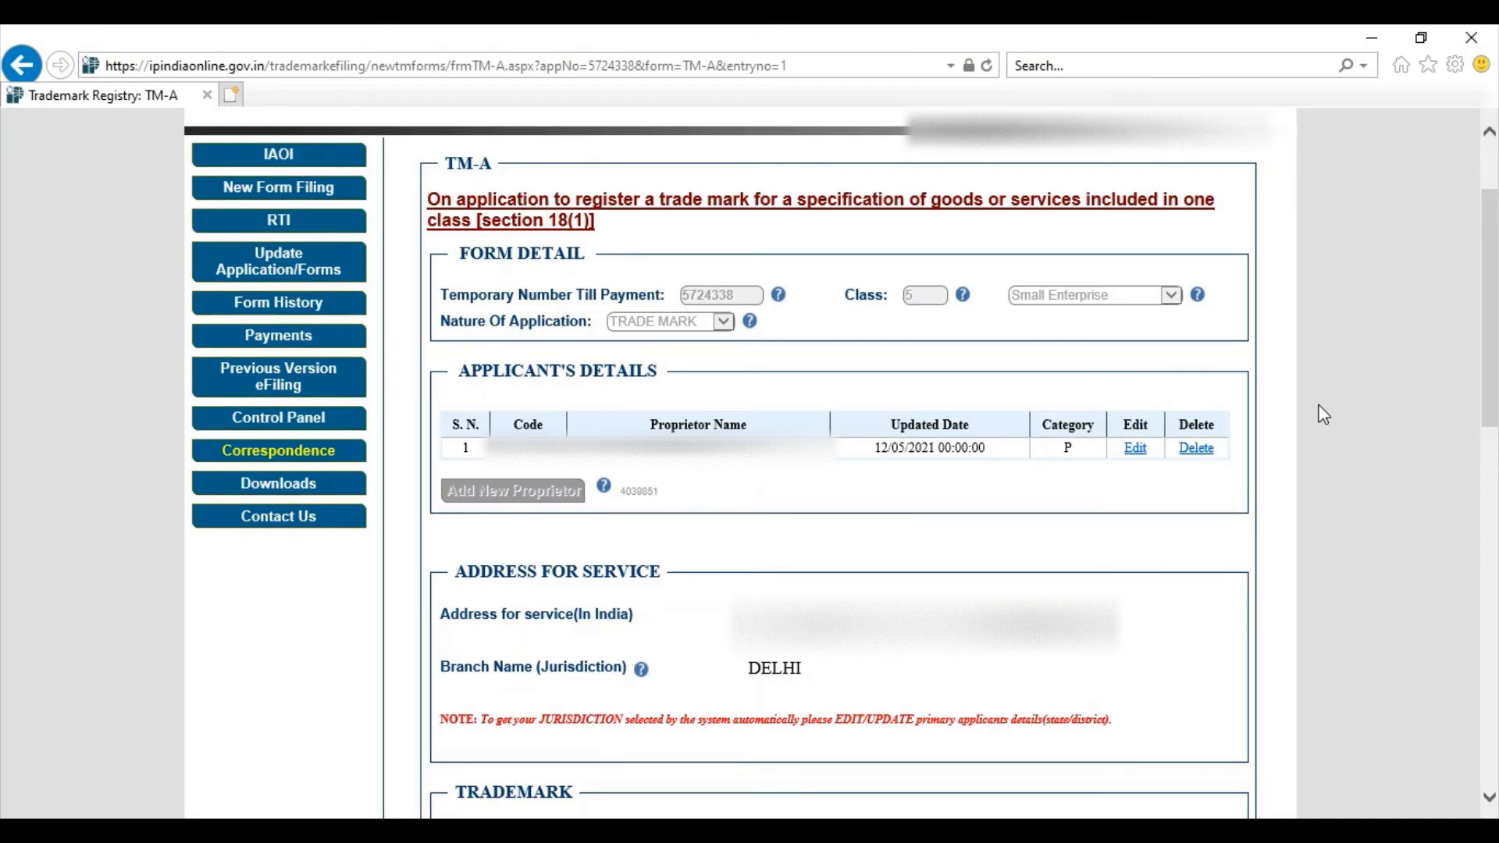
scroll(1323, 414, "down", 15)
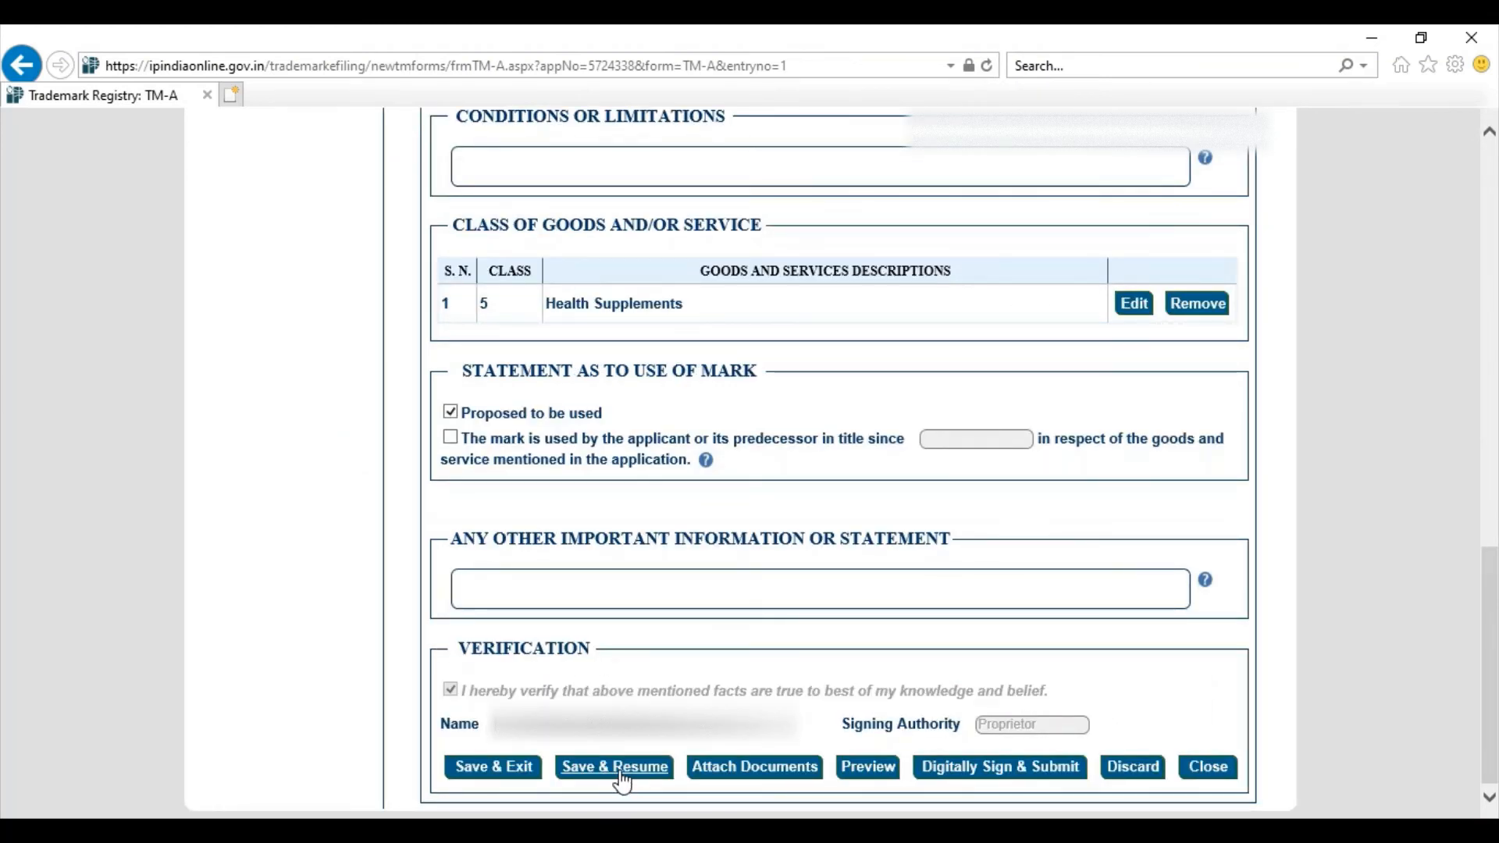
Step: Set the supporting document type to User Affidavit instead of Small Enterprise and finish attachments
left_click(725, 773)
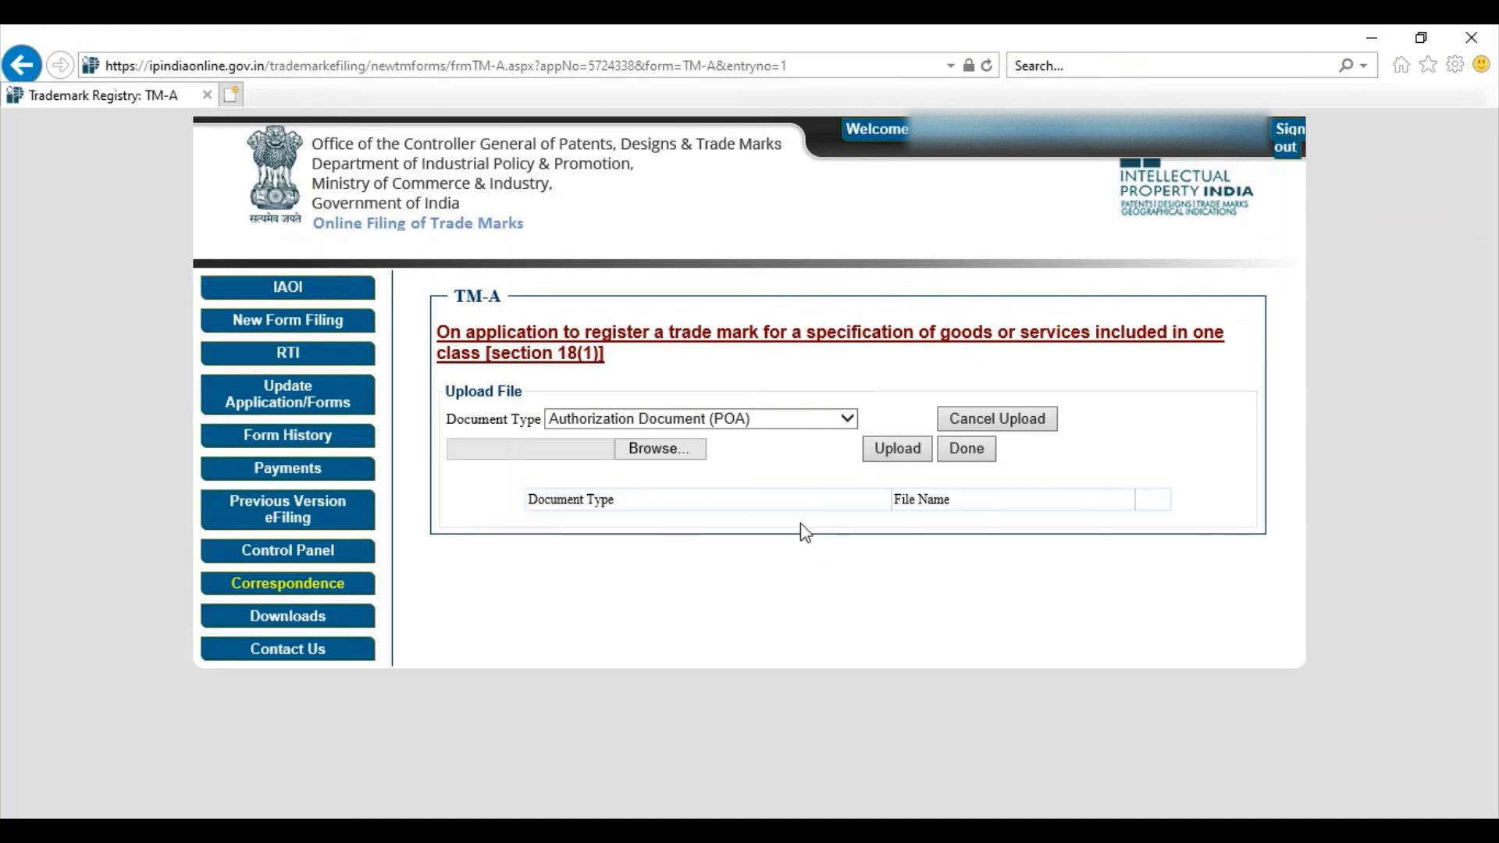
left_click(835, 425)
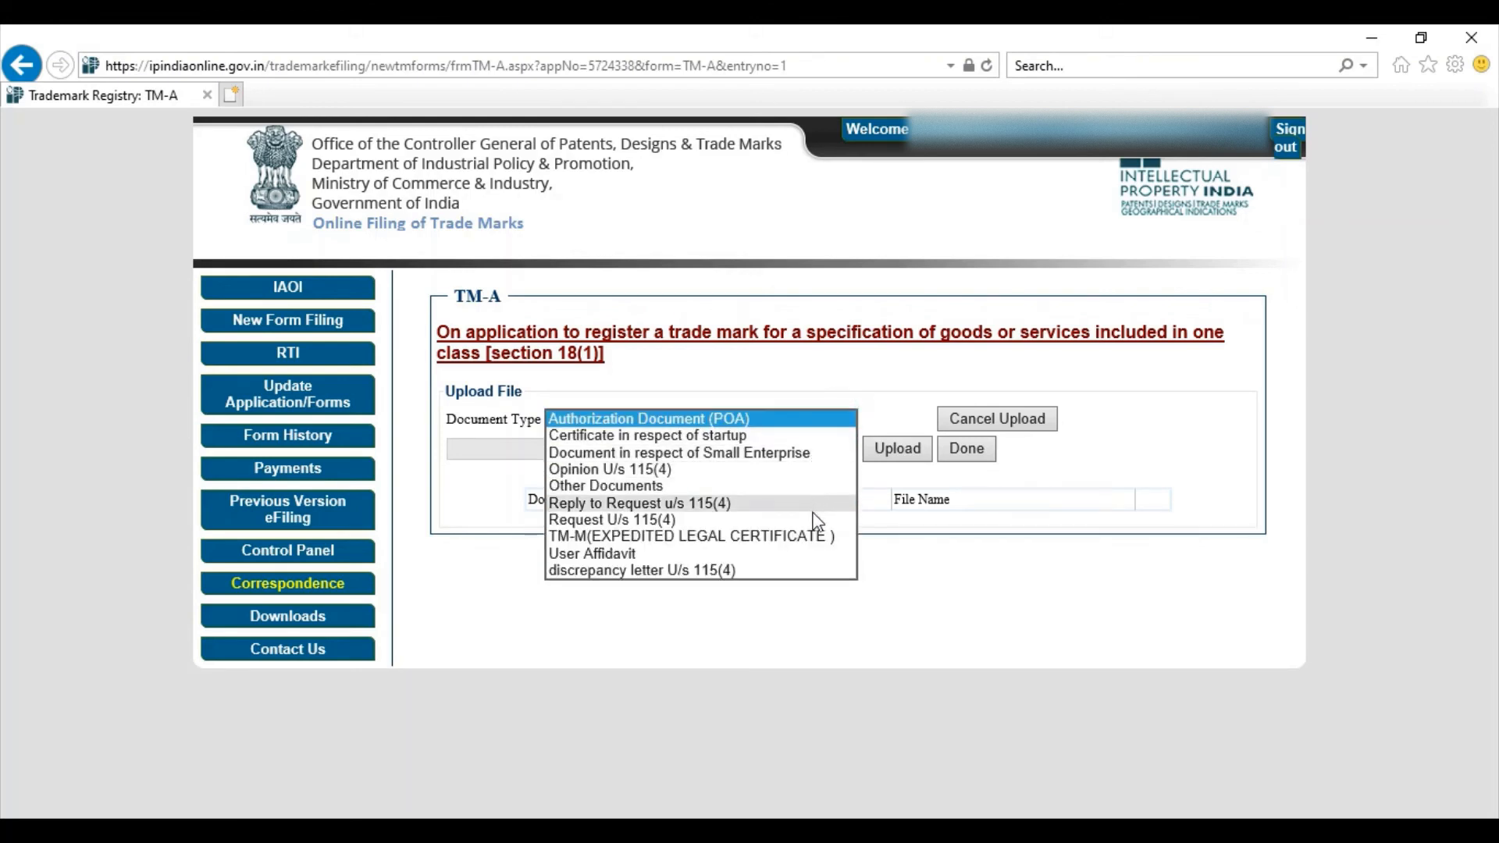
left_click(777, 455)
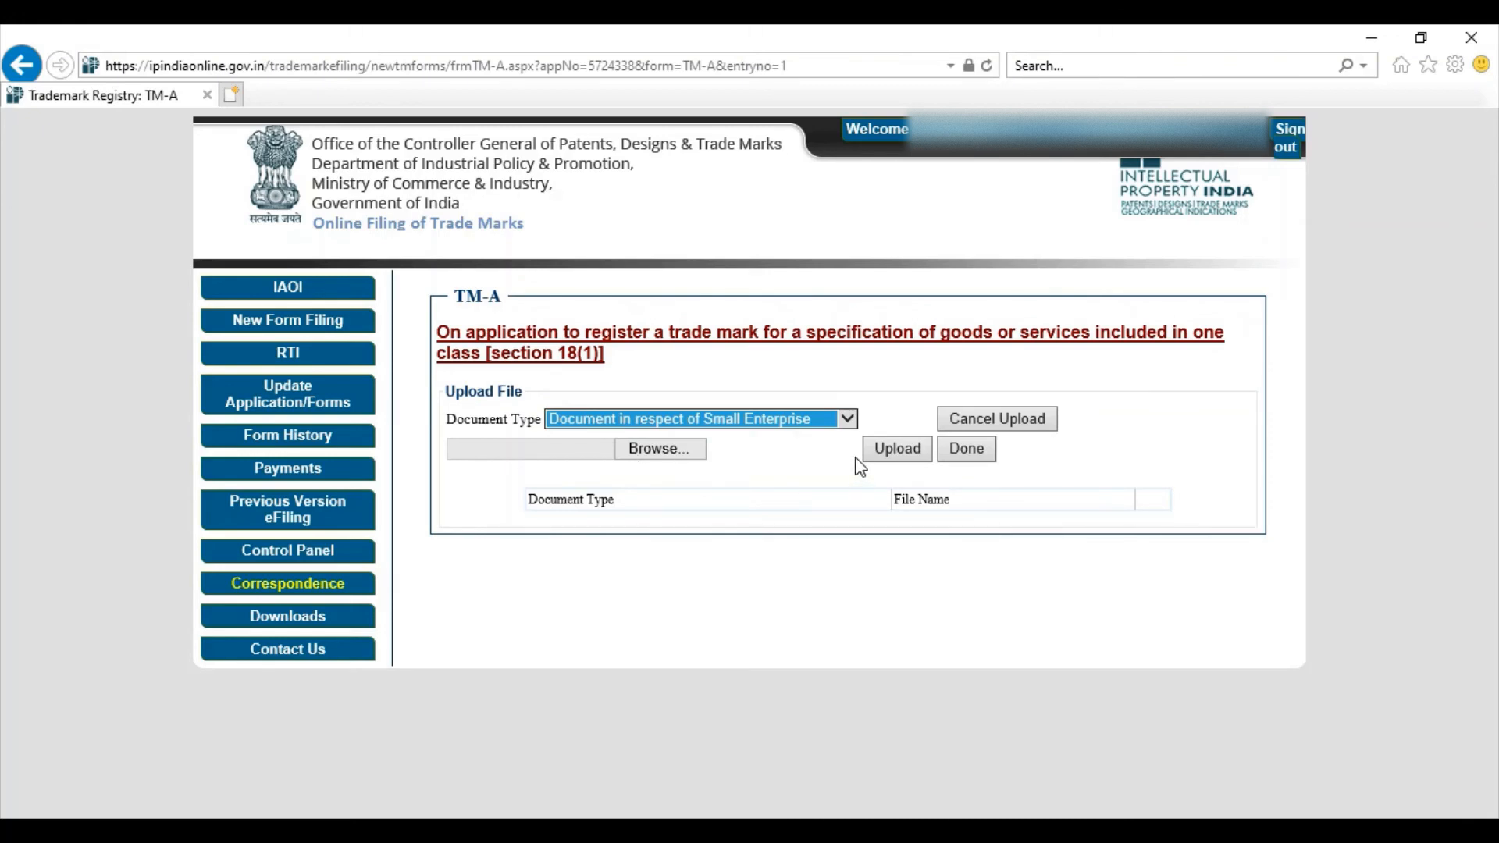
left_click(797, 419)
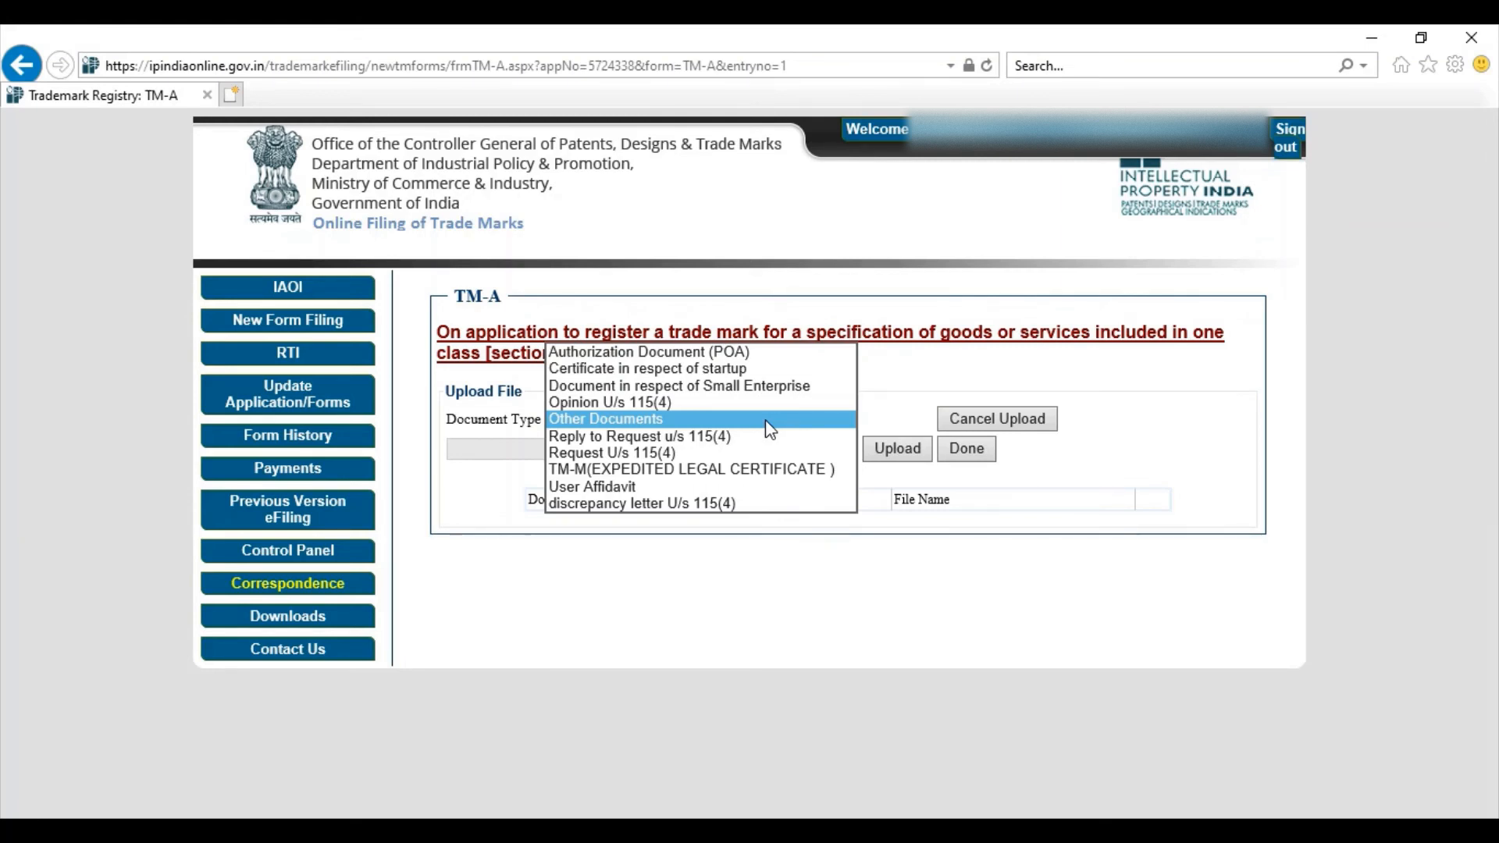
left_click(738, 487)
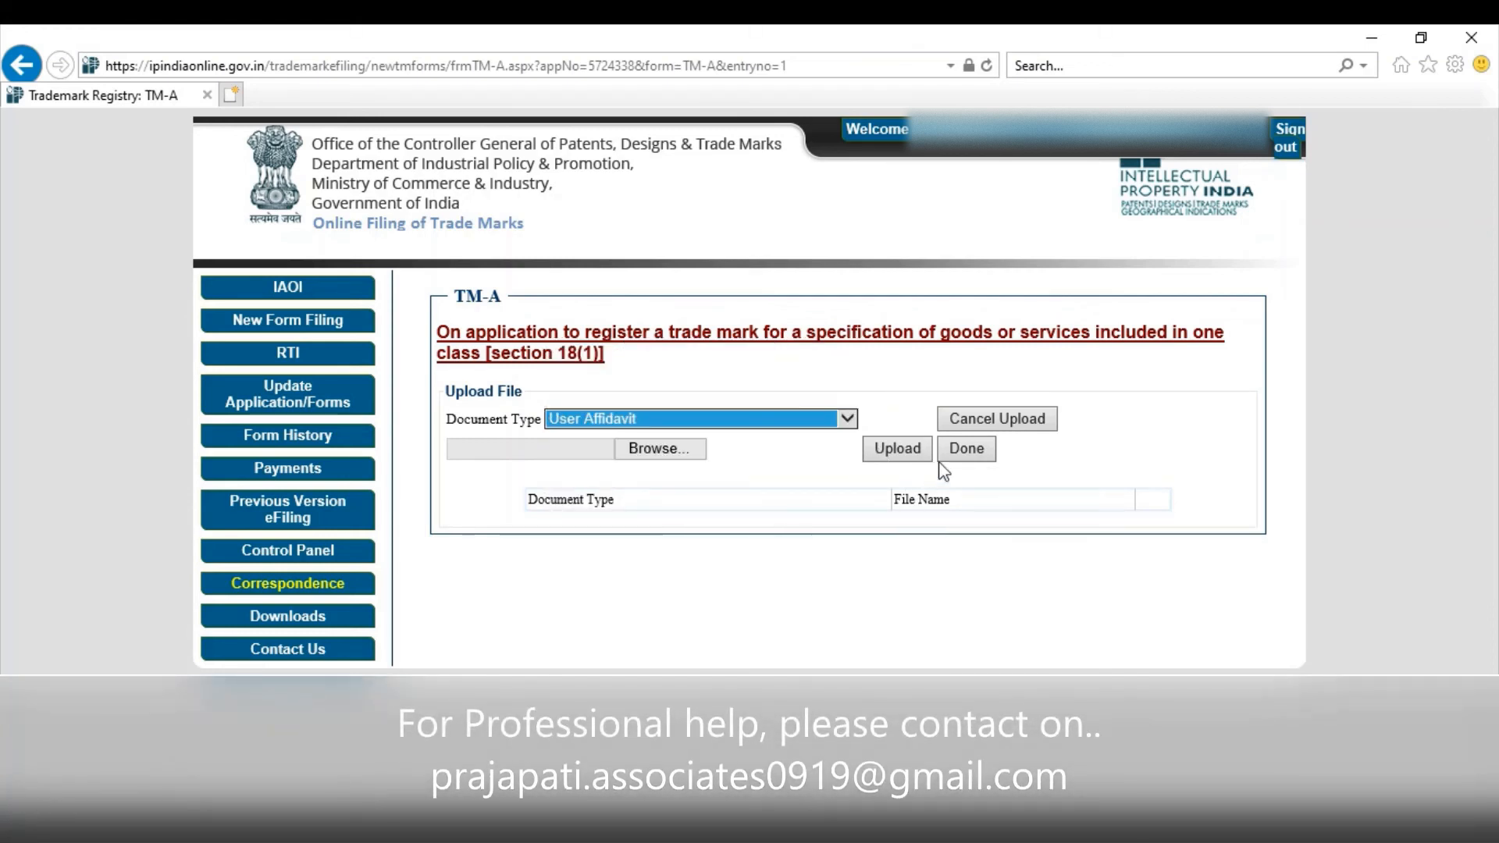
left_click(966, 449)
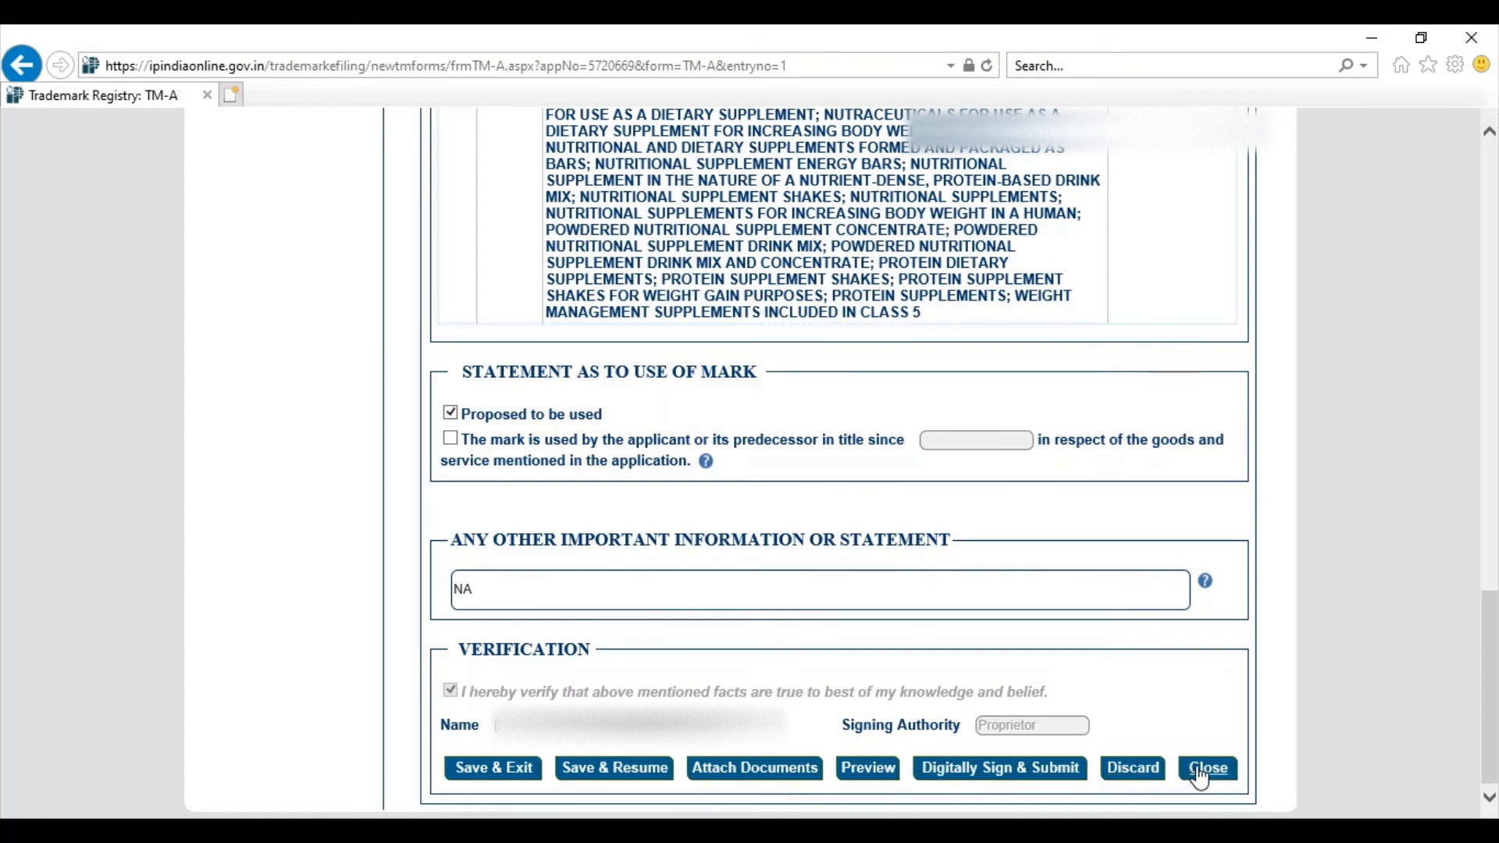
Step: Submit the completed TM-A form using Digitally Sign & Submit
left_click(1058, 773)
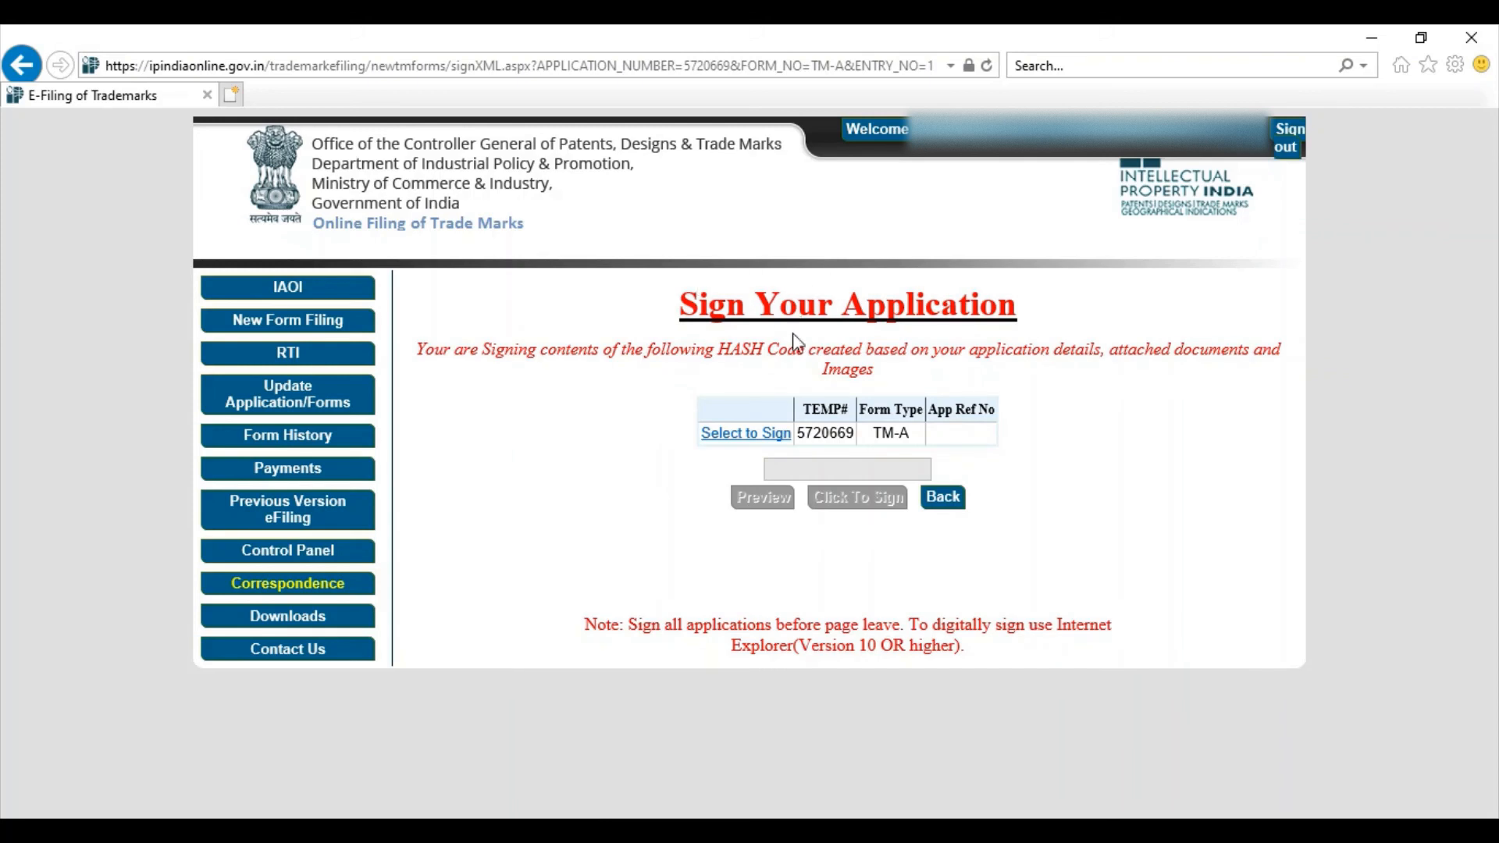
Step: Sign the TM-A application with the smart-card certificate, enter the card PIN, and acknowledge the success message
left_click(759, 436)
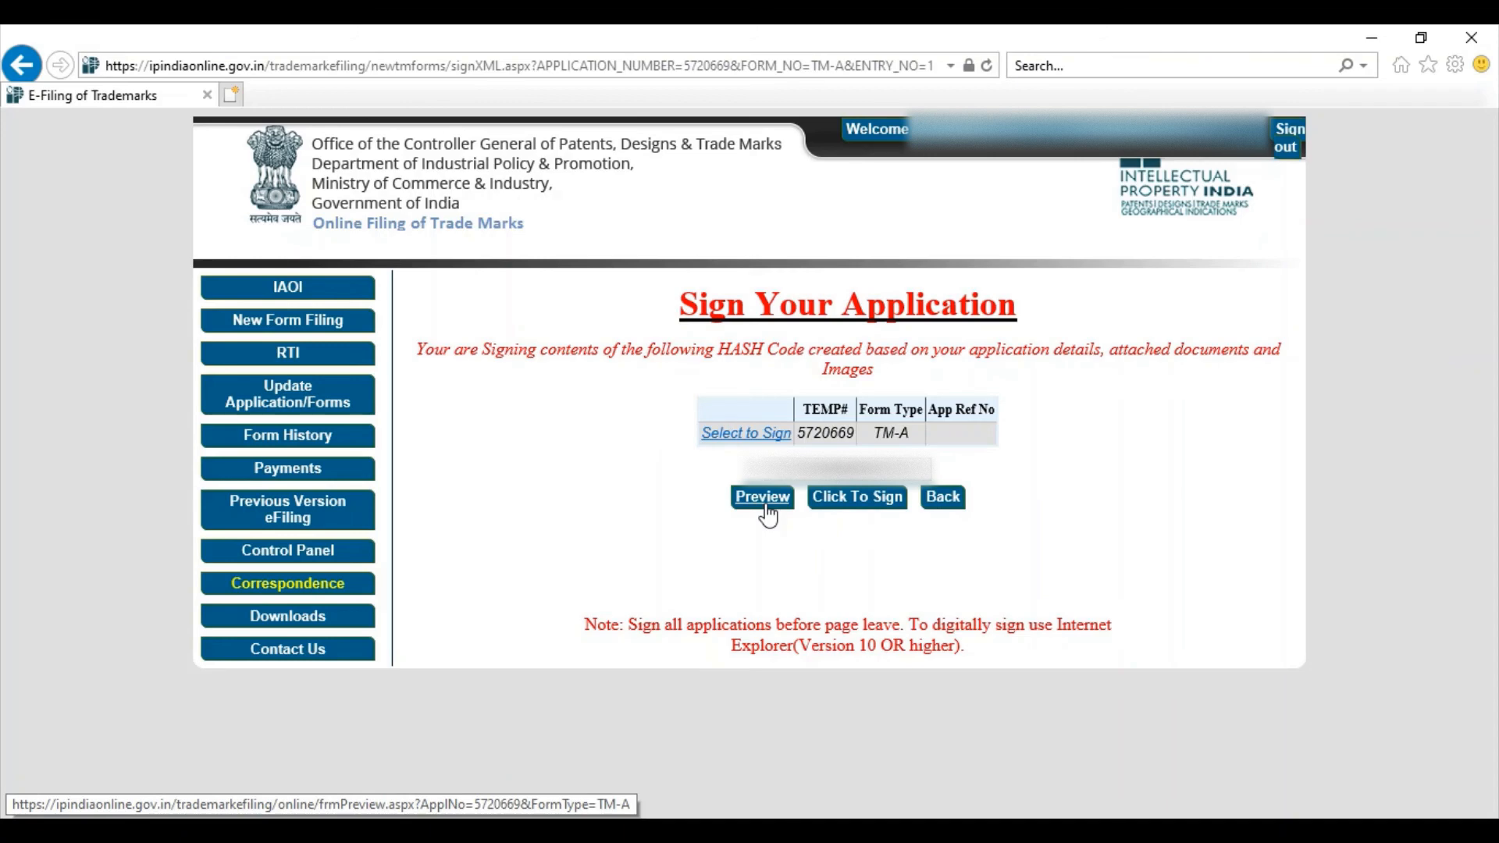
left_click(843, 499)
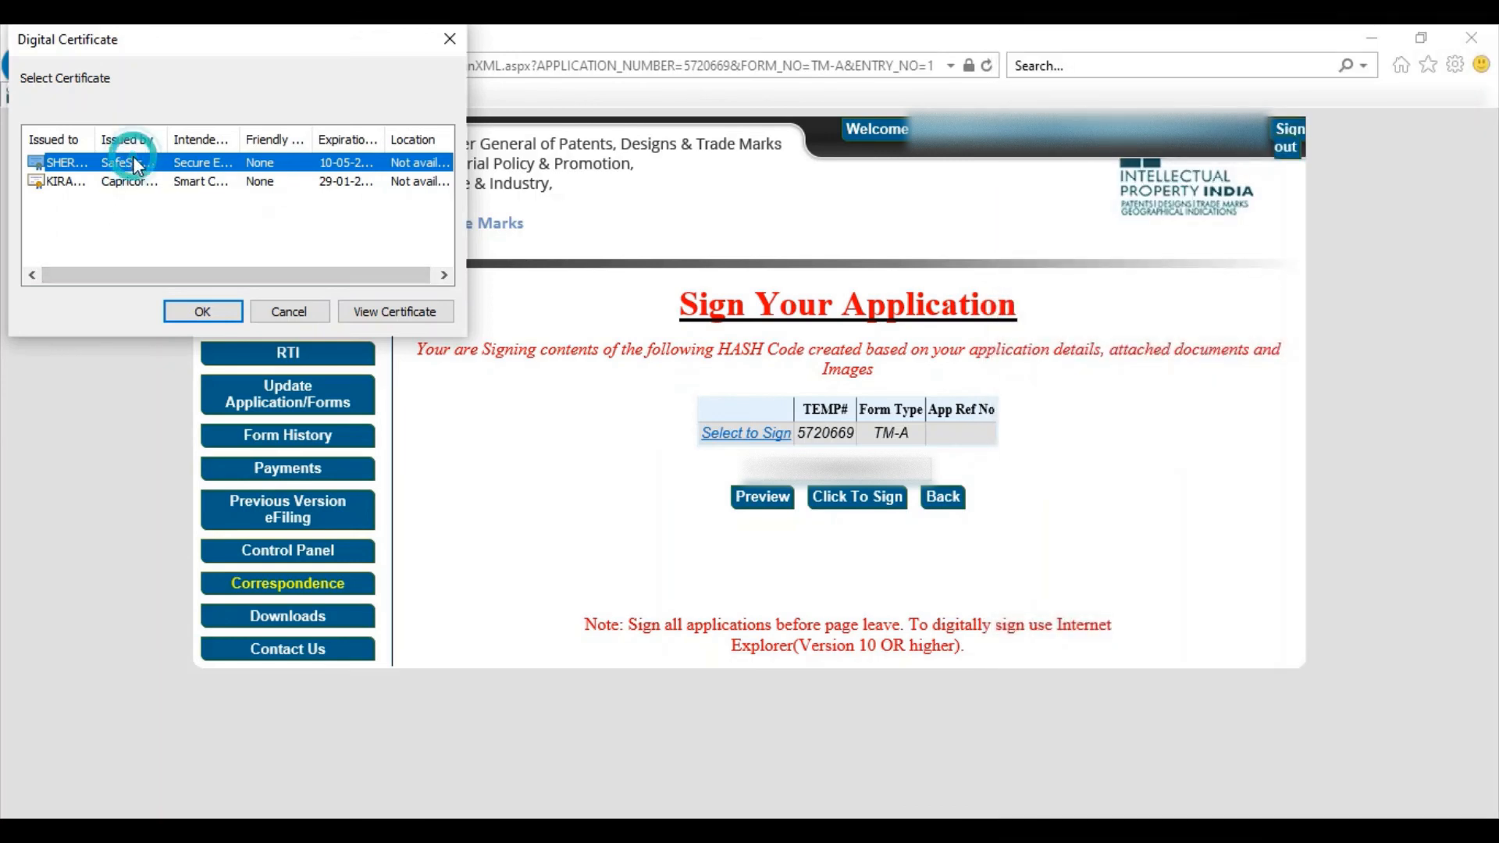
left_click(202, 312)
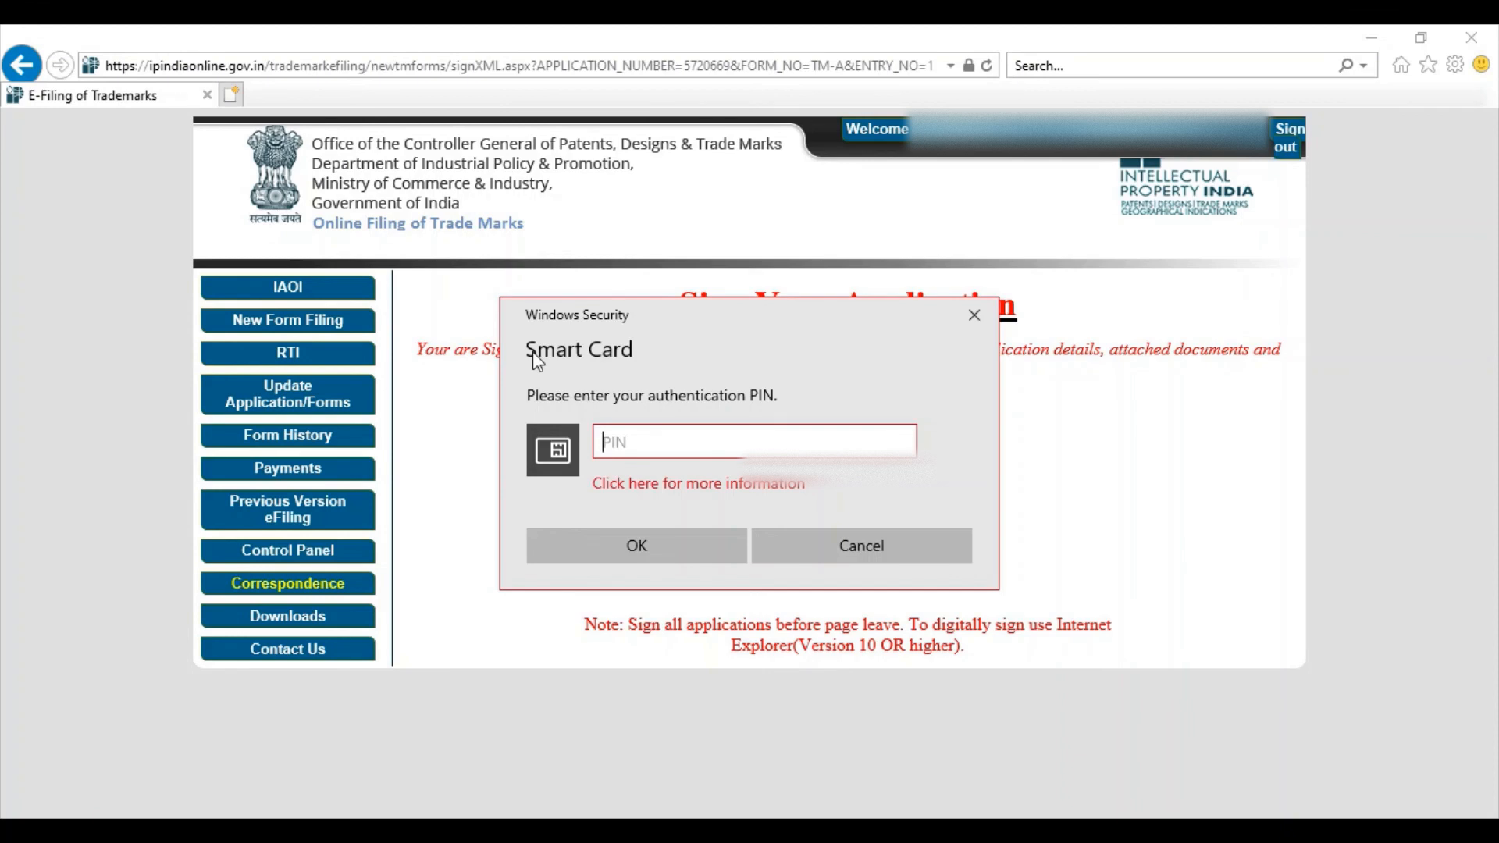
type("••••••••")
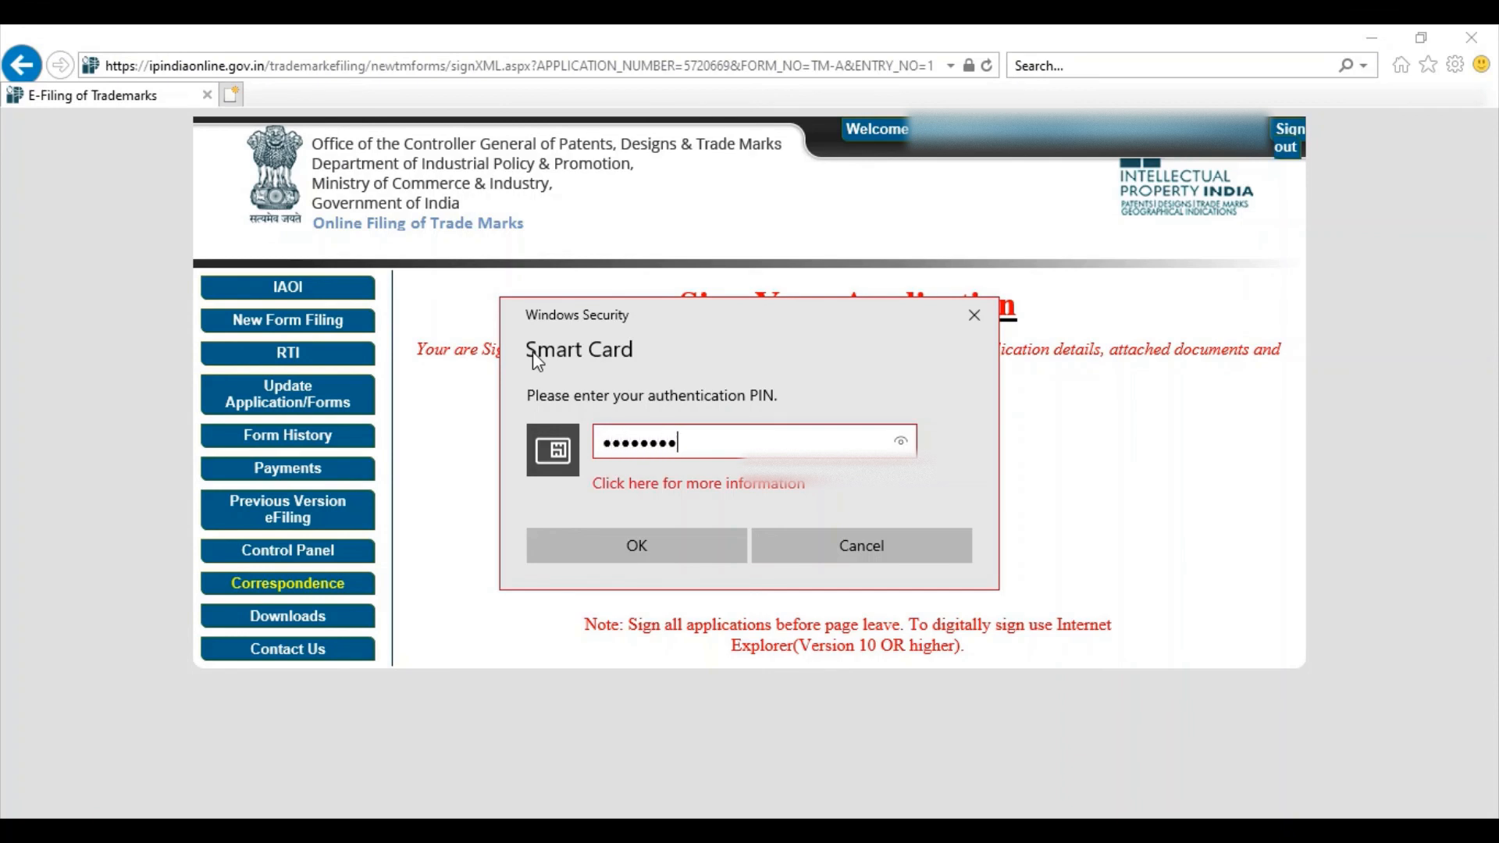
left_click(614, 543)
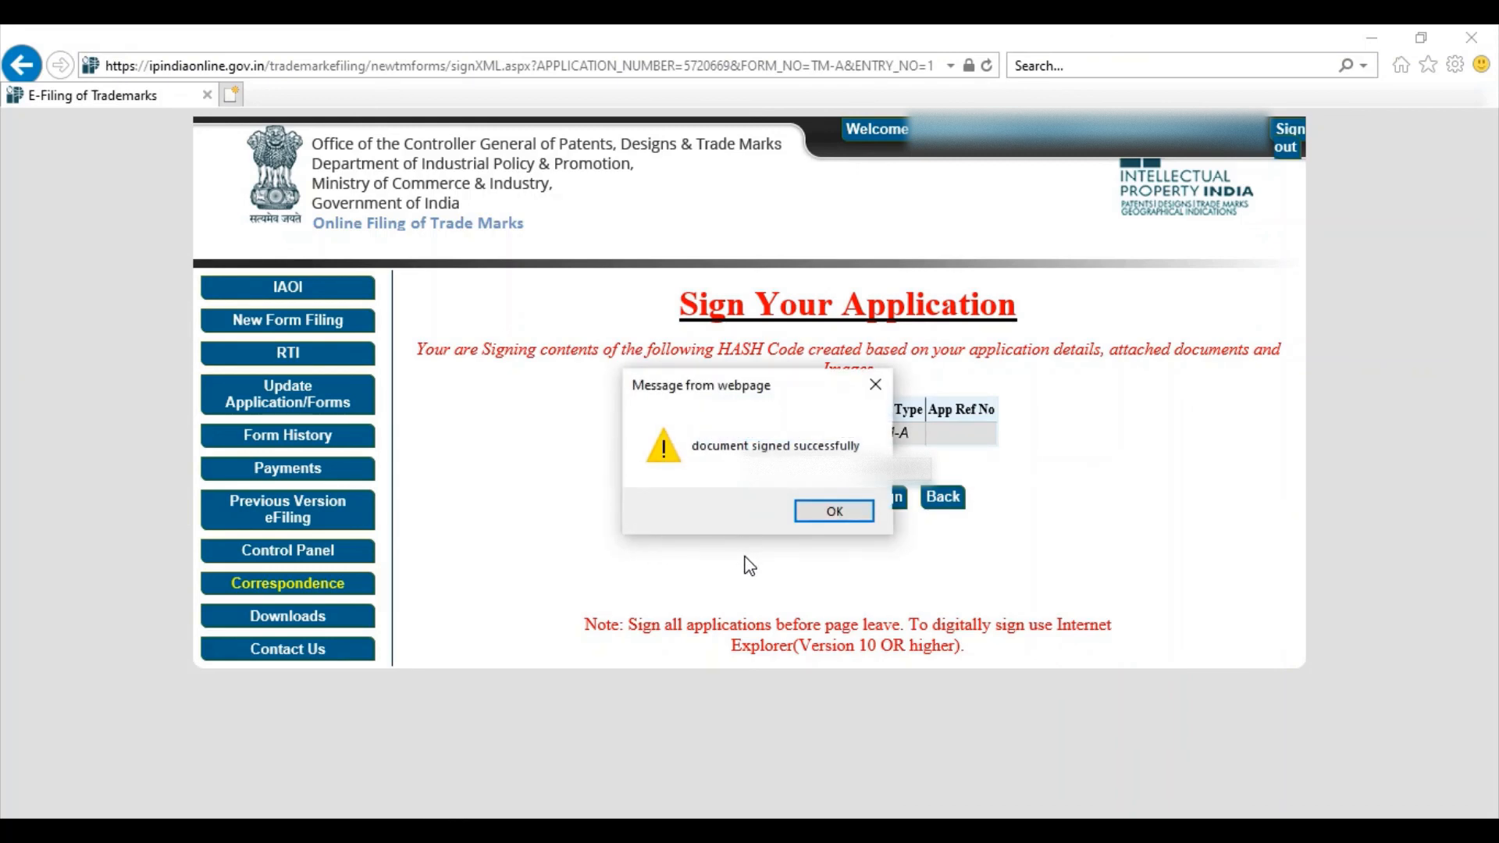
left_click(819, 516)
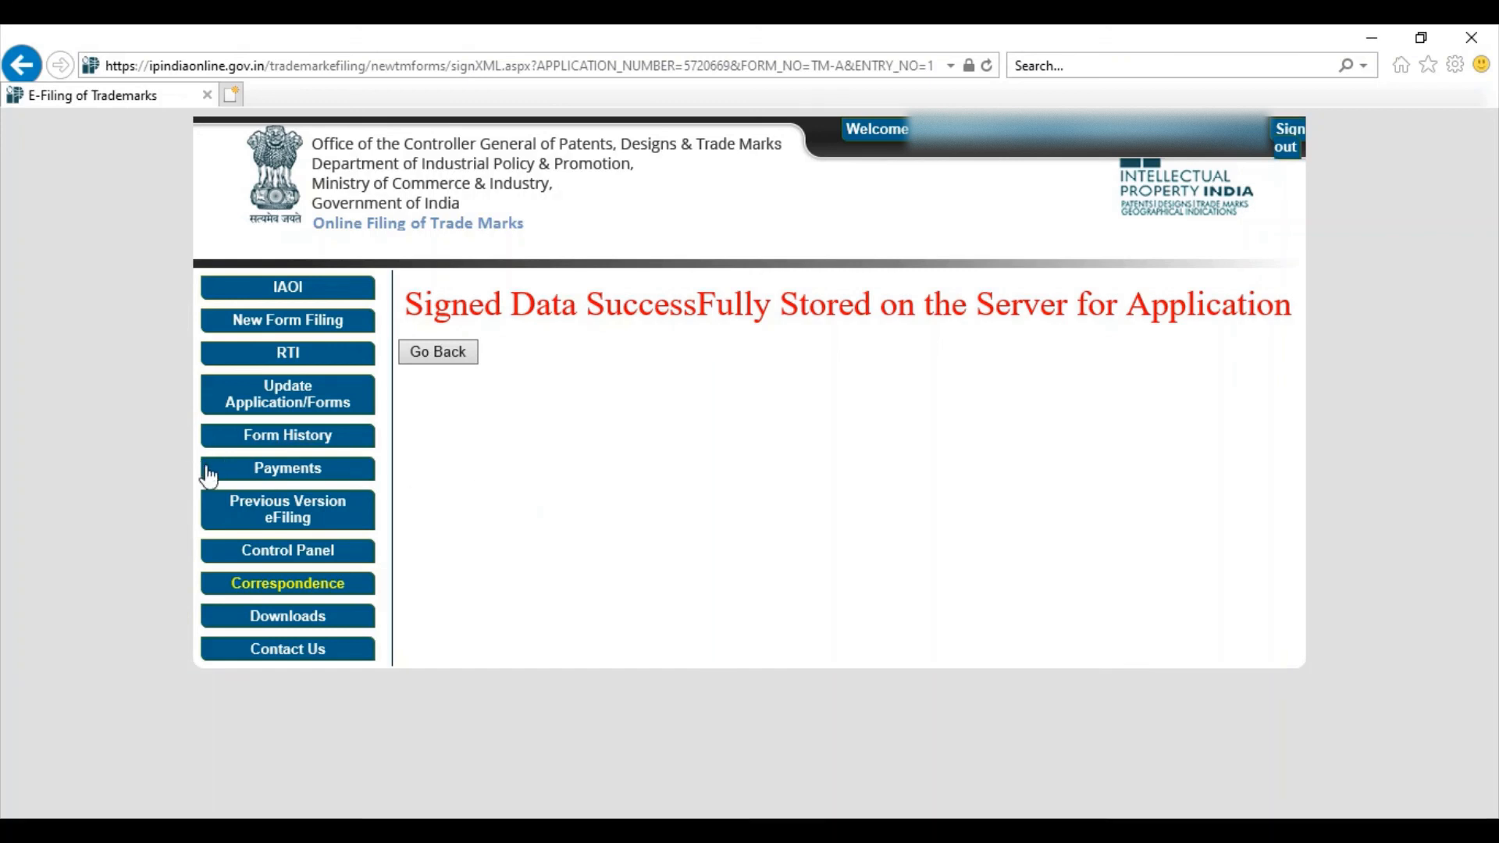
left_click(271, 474)
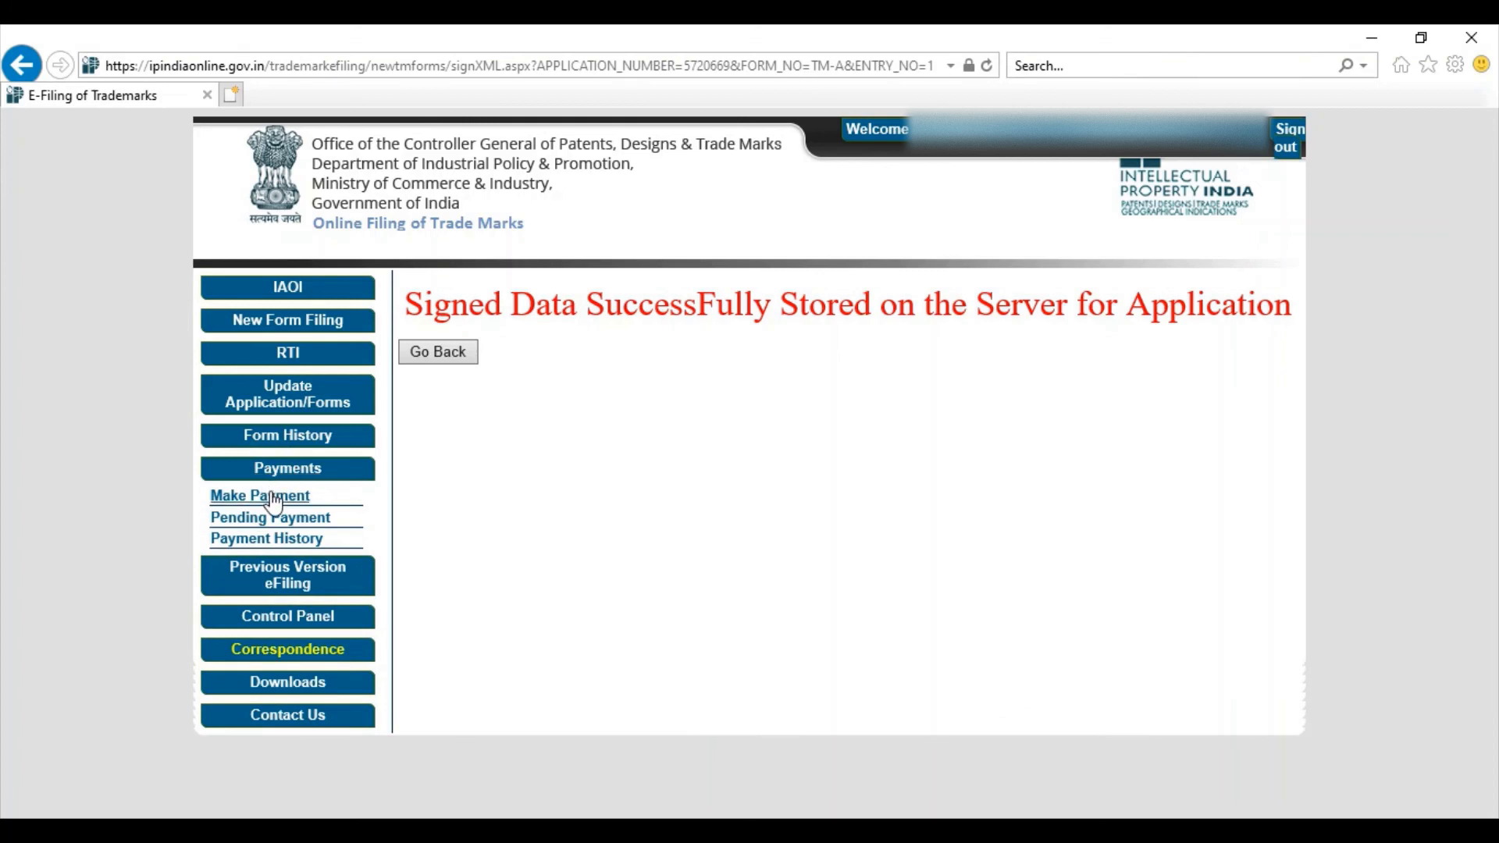
left_click(271, 495)
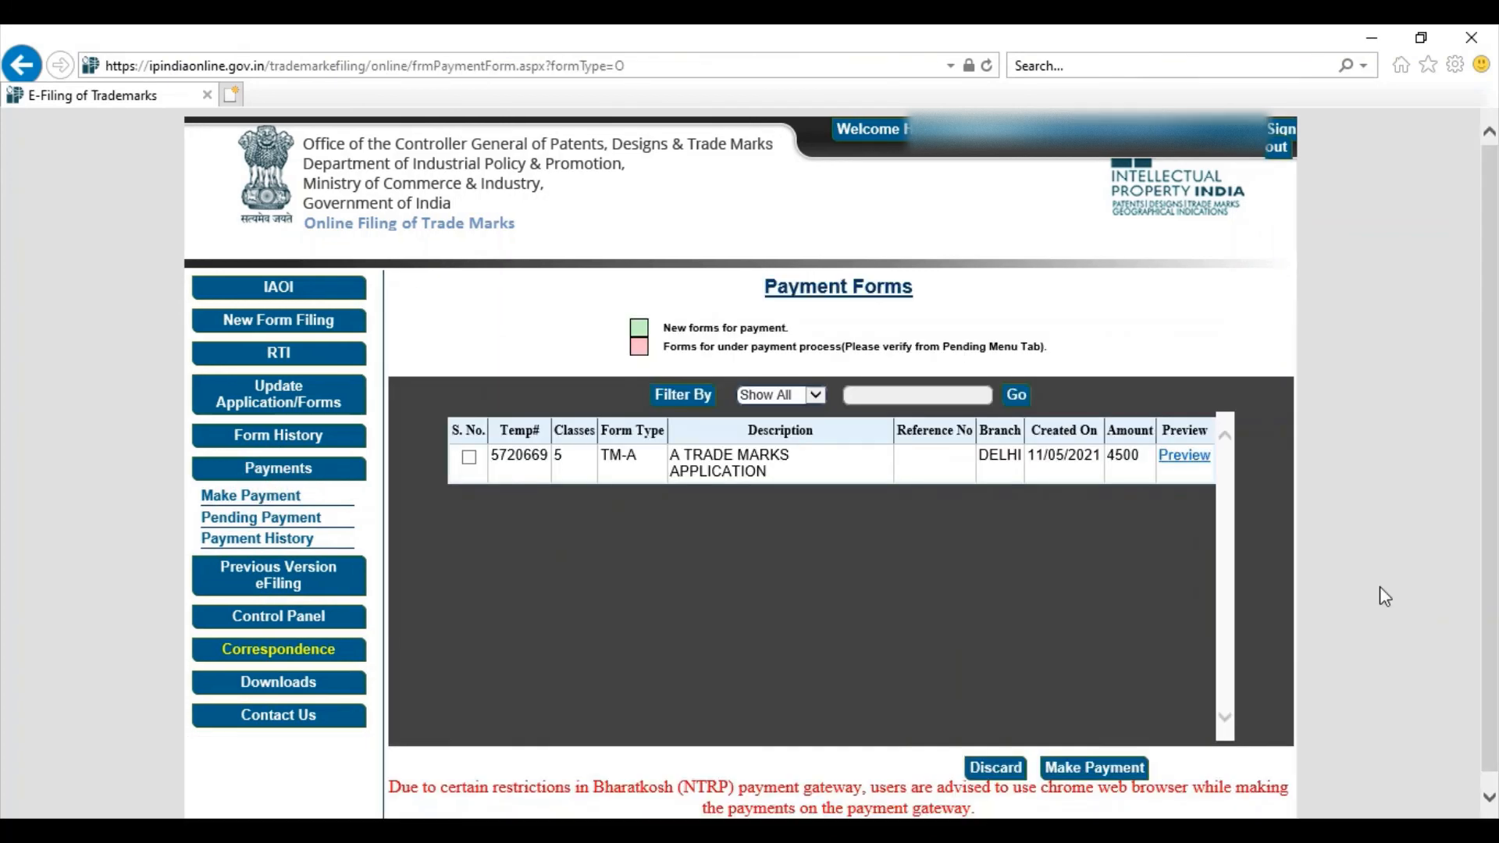
left_click(469, 459)
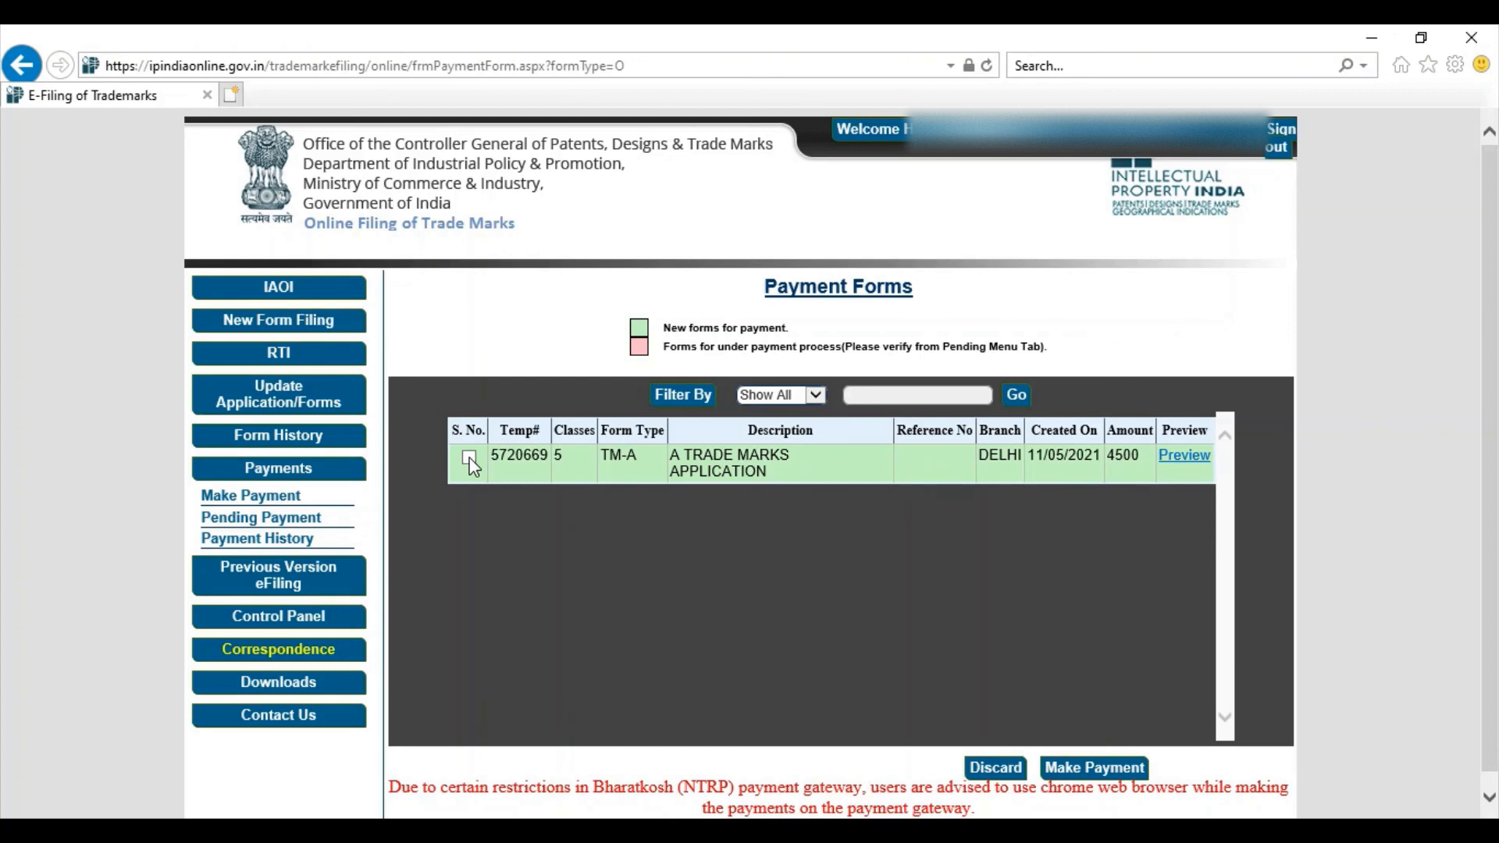
left_click(470, 461)
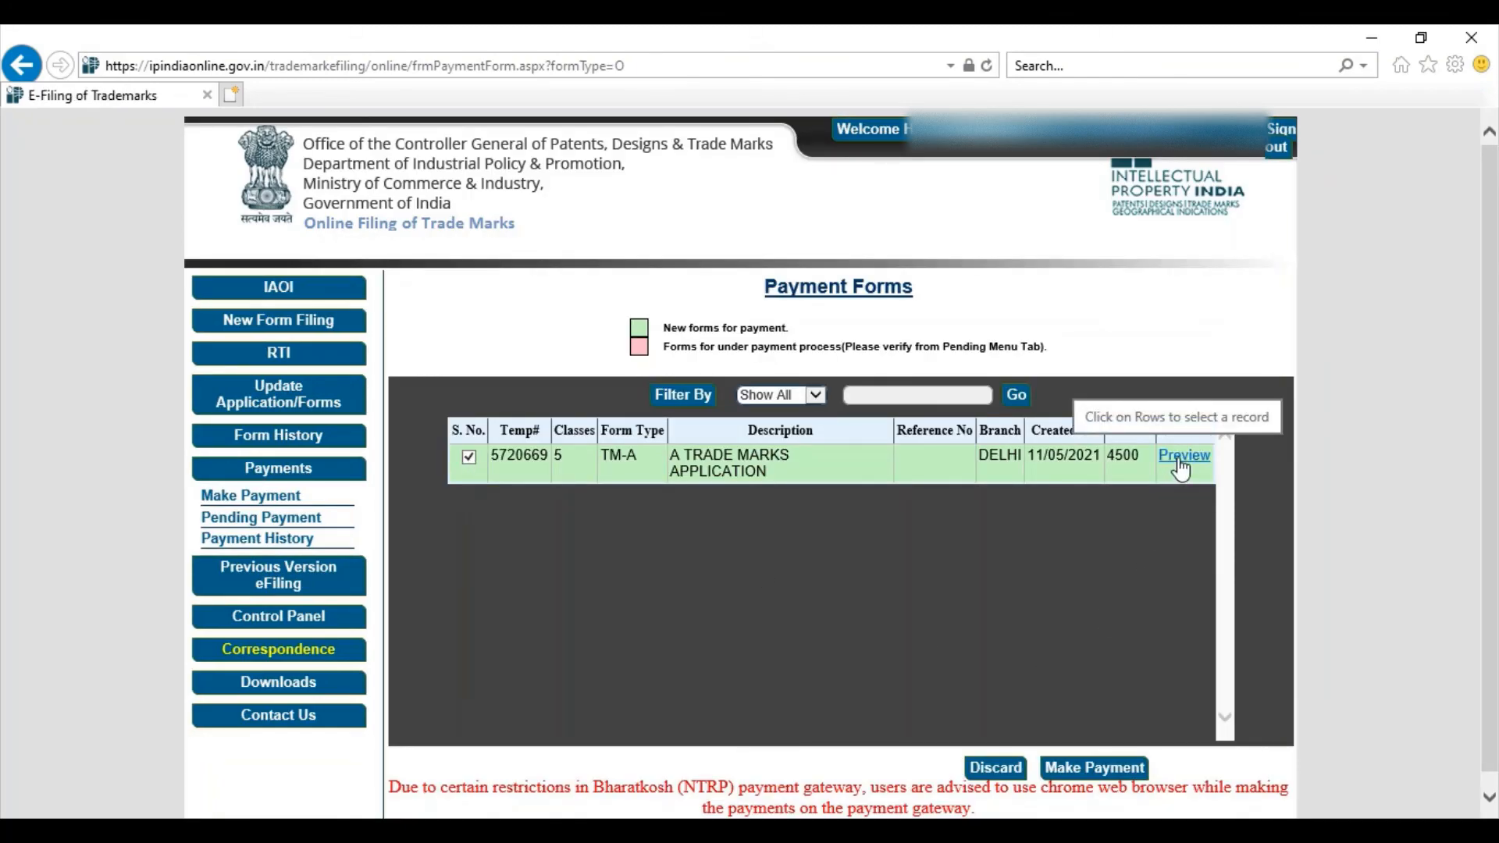
left_click(1097, 768)
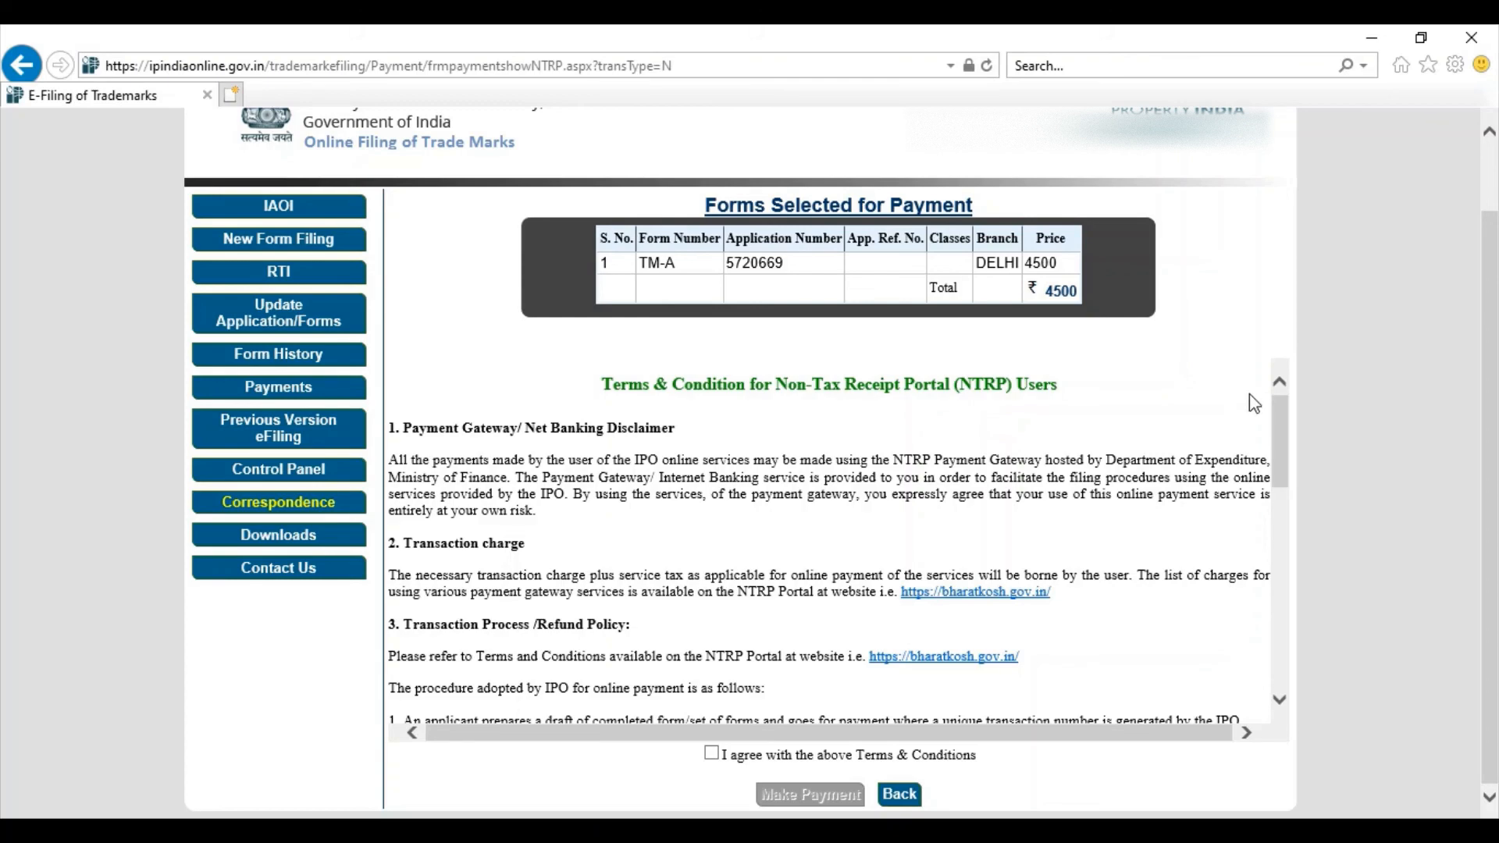
Step: Scroll through the NTRP terms and agree to them to pay the ₹4500 fee
left_click_drag(1280, 417, 1311, 625)
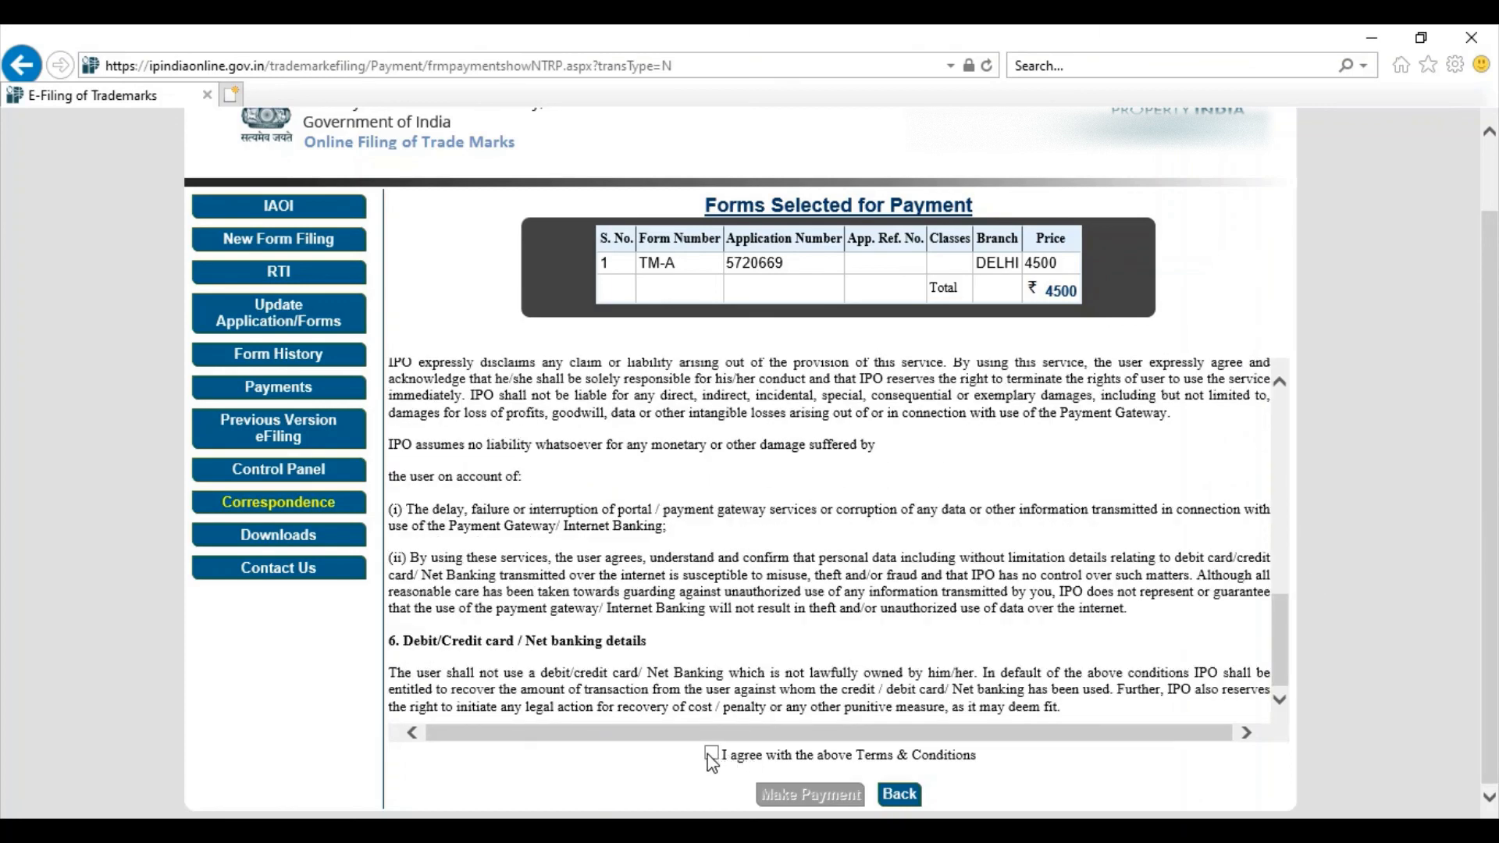
left_click(712, 756)
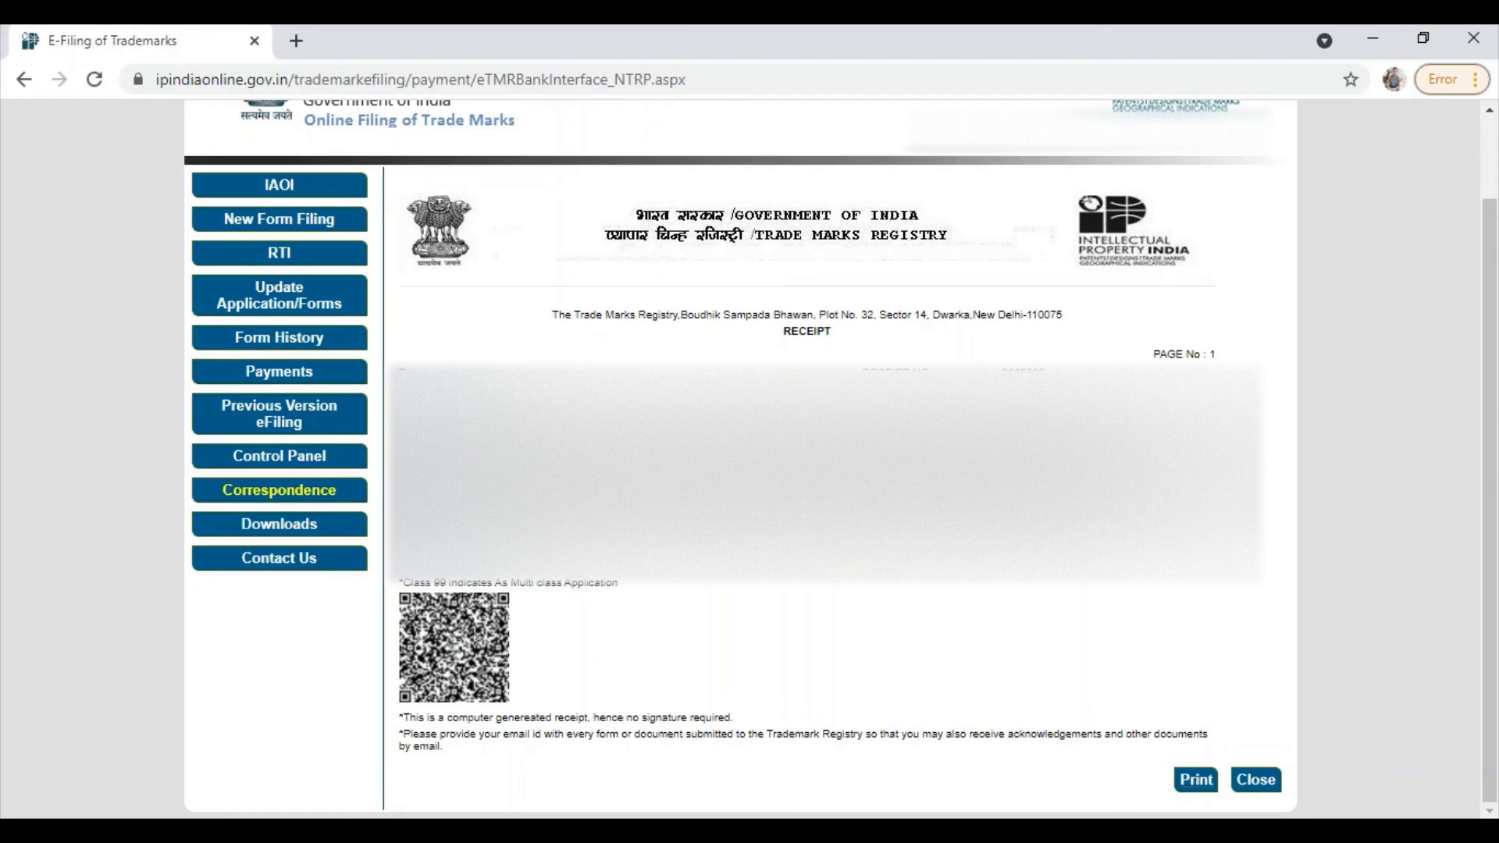
Step: Open the receipt for the ₹4500 payment from Payment History
left_click(301, 374)
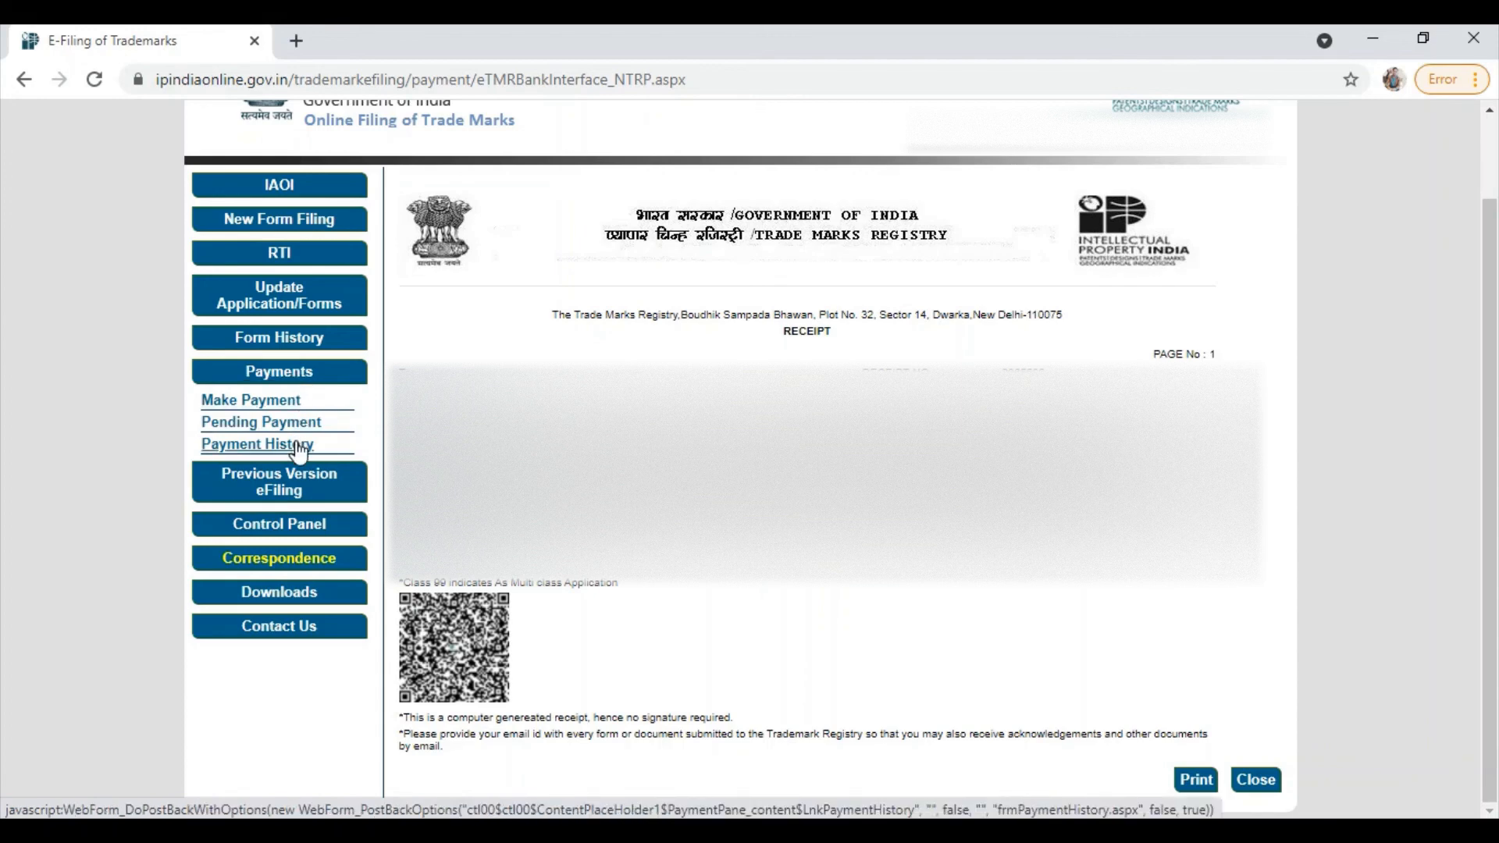
left_click(300, 447)
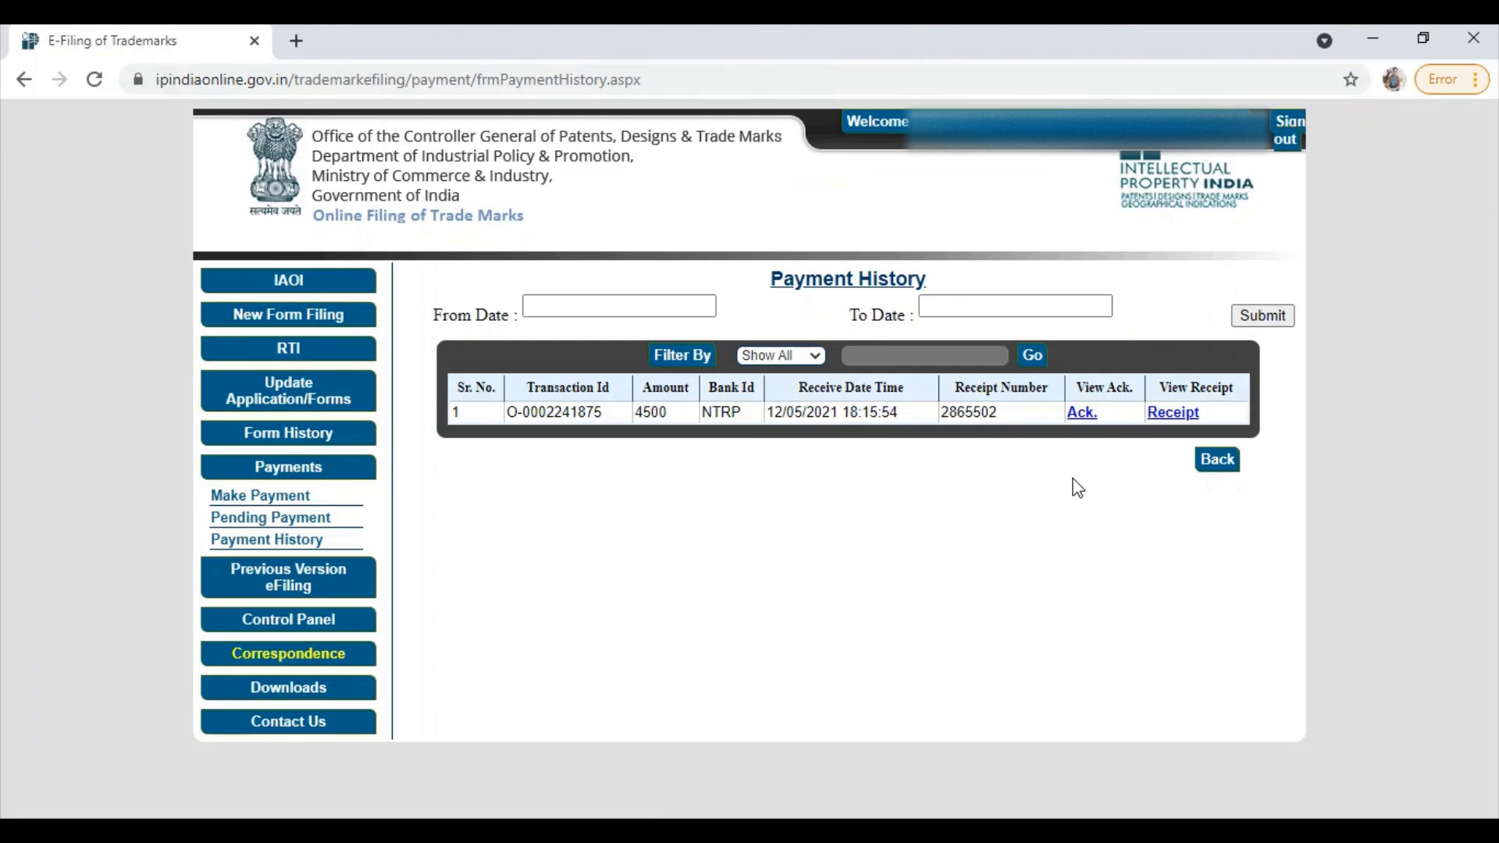
left_click(1173, 413)
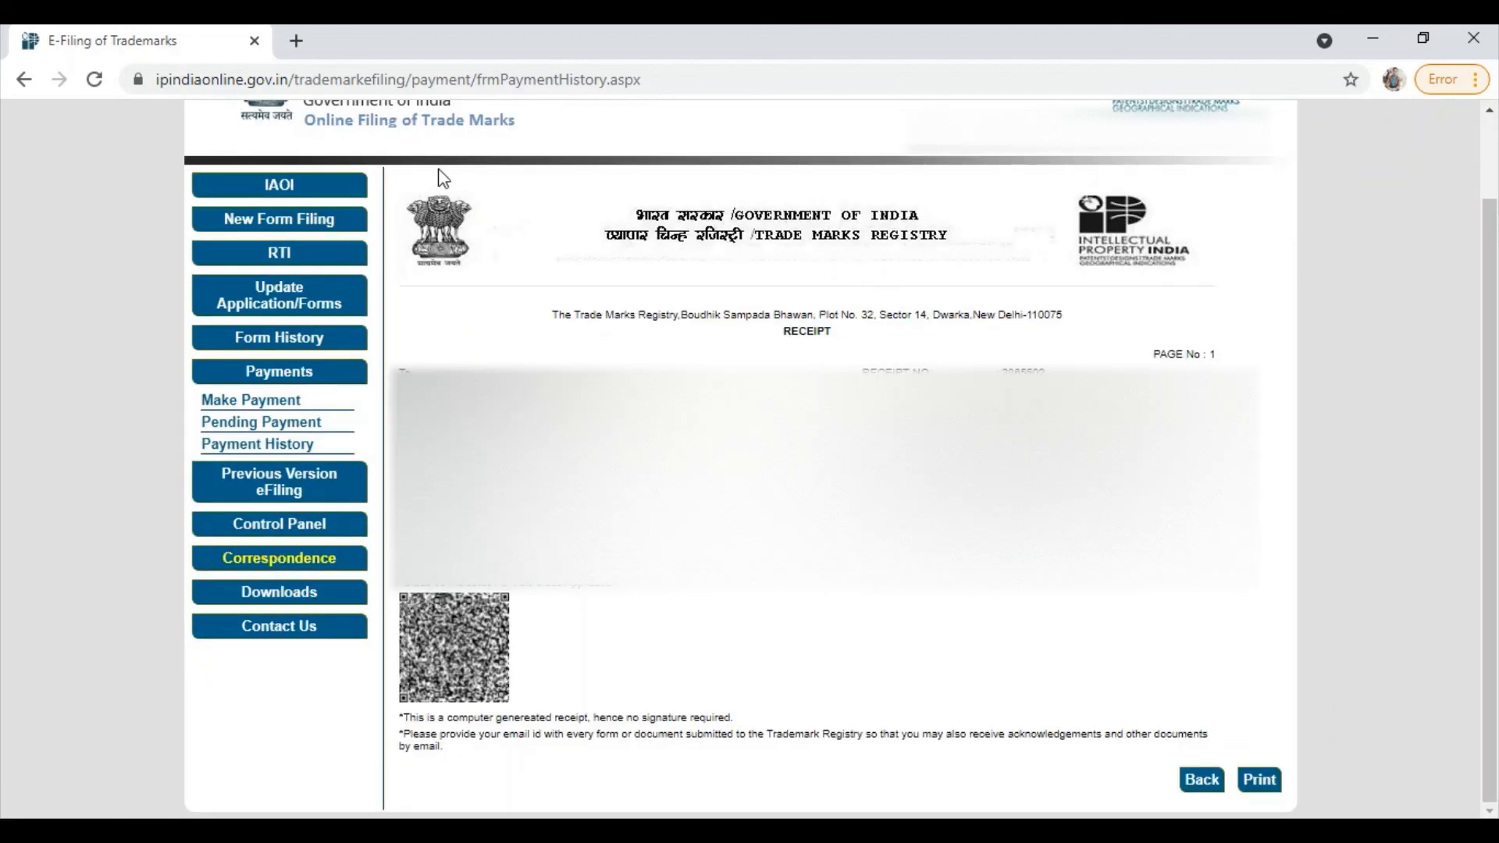
Step: List the applications filed on 12/05/2021 in Filing History
left_click(307, 350)
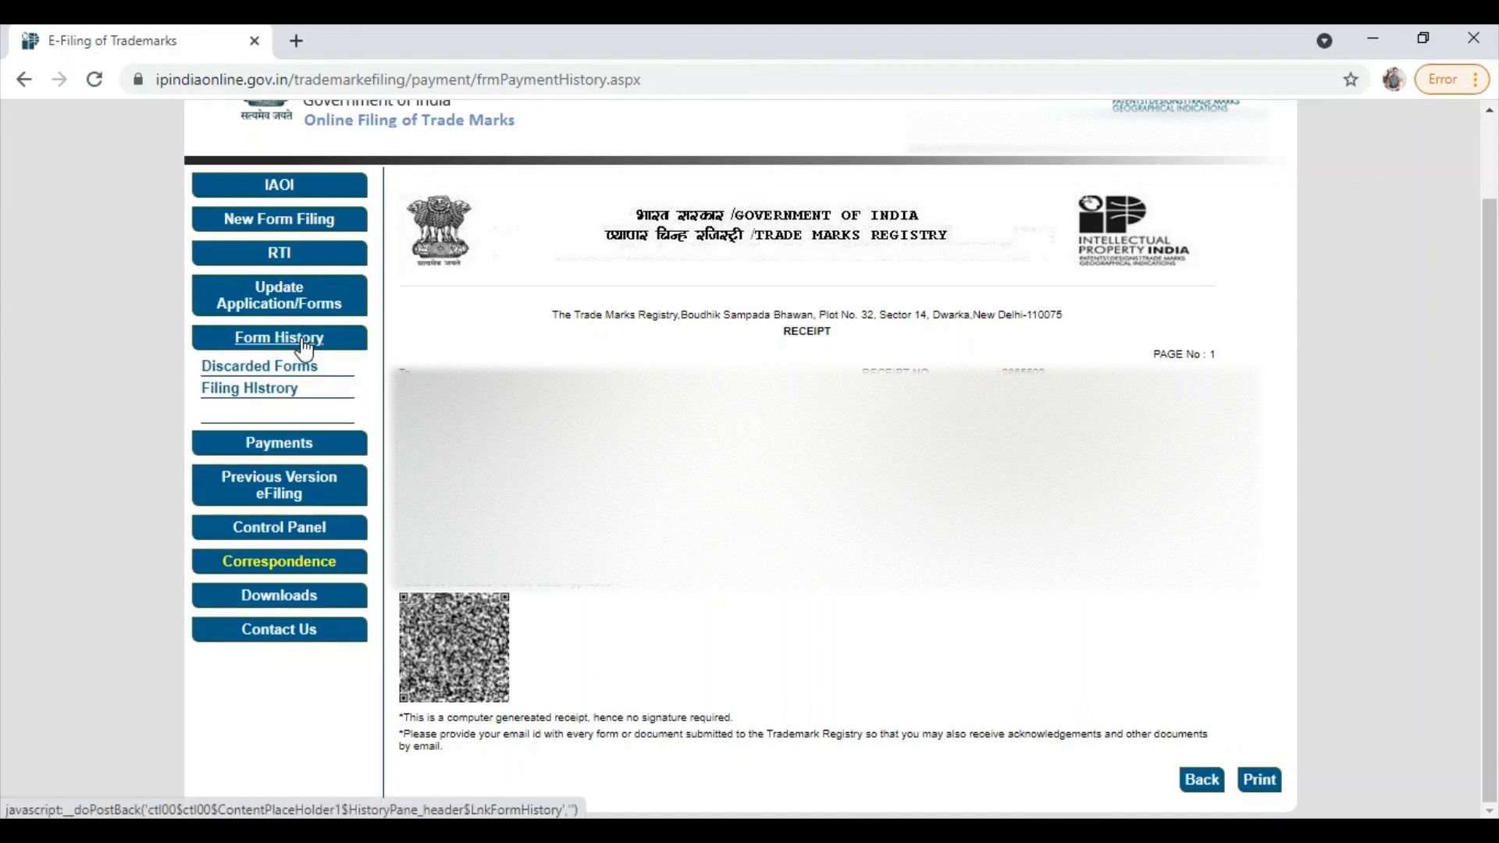
left_click(282, 389)
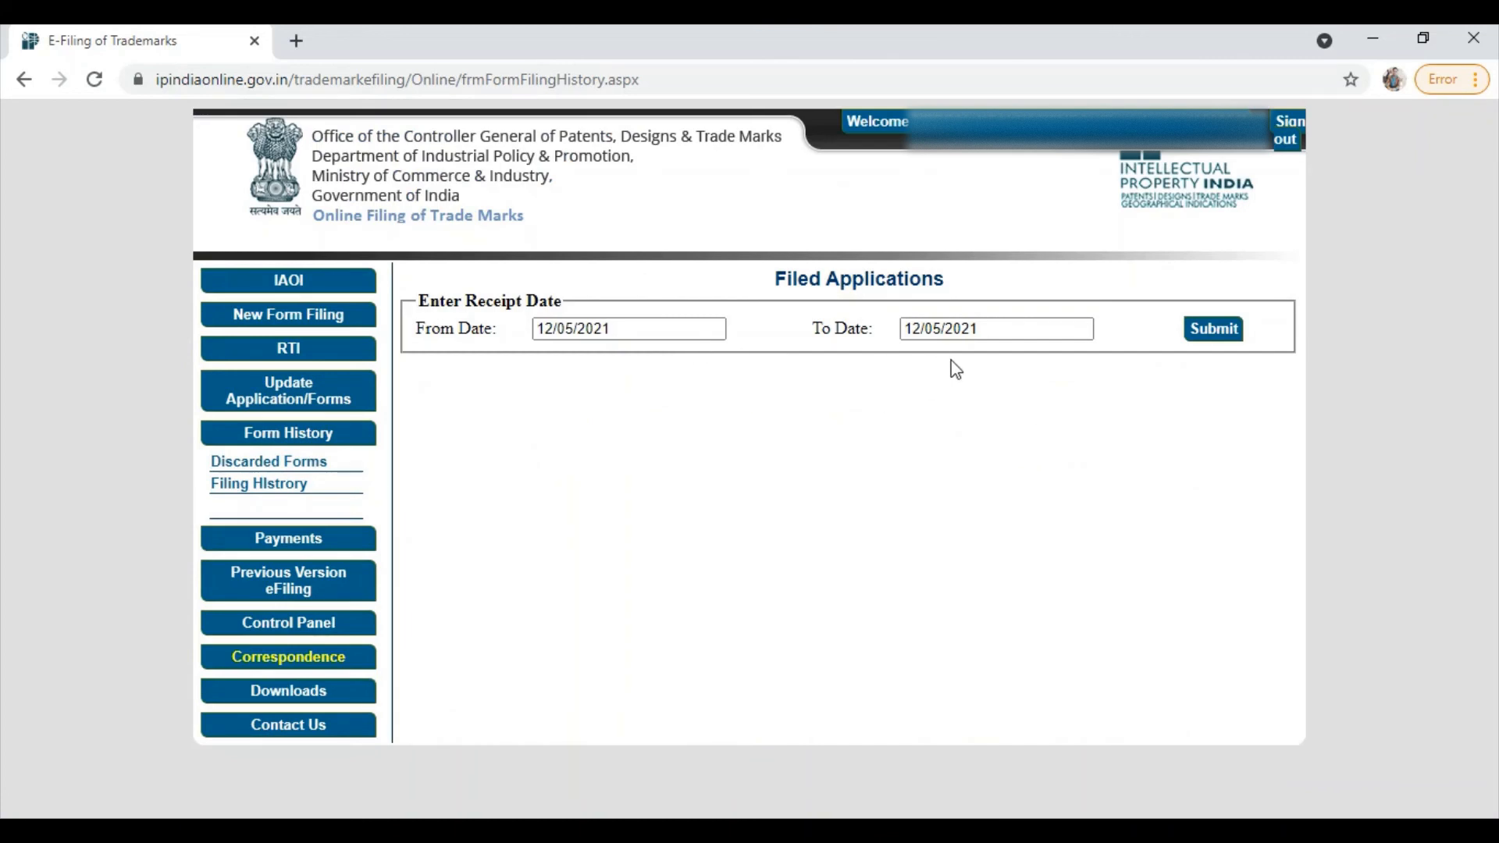
left_click(1203, 332)
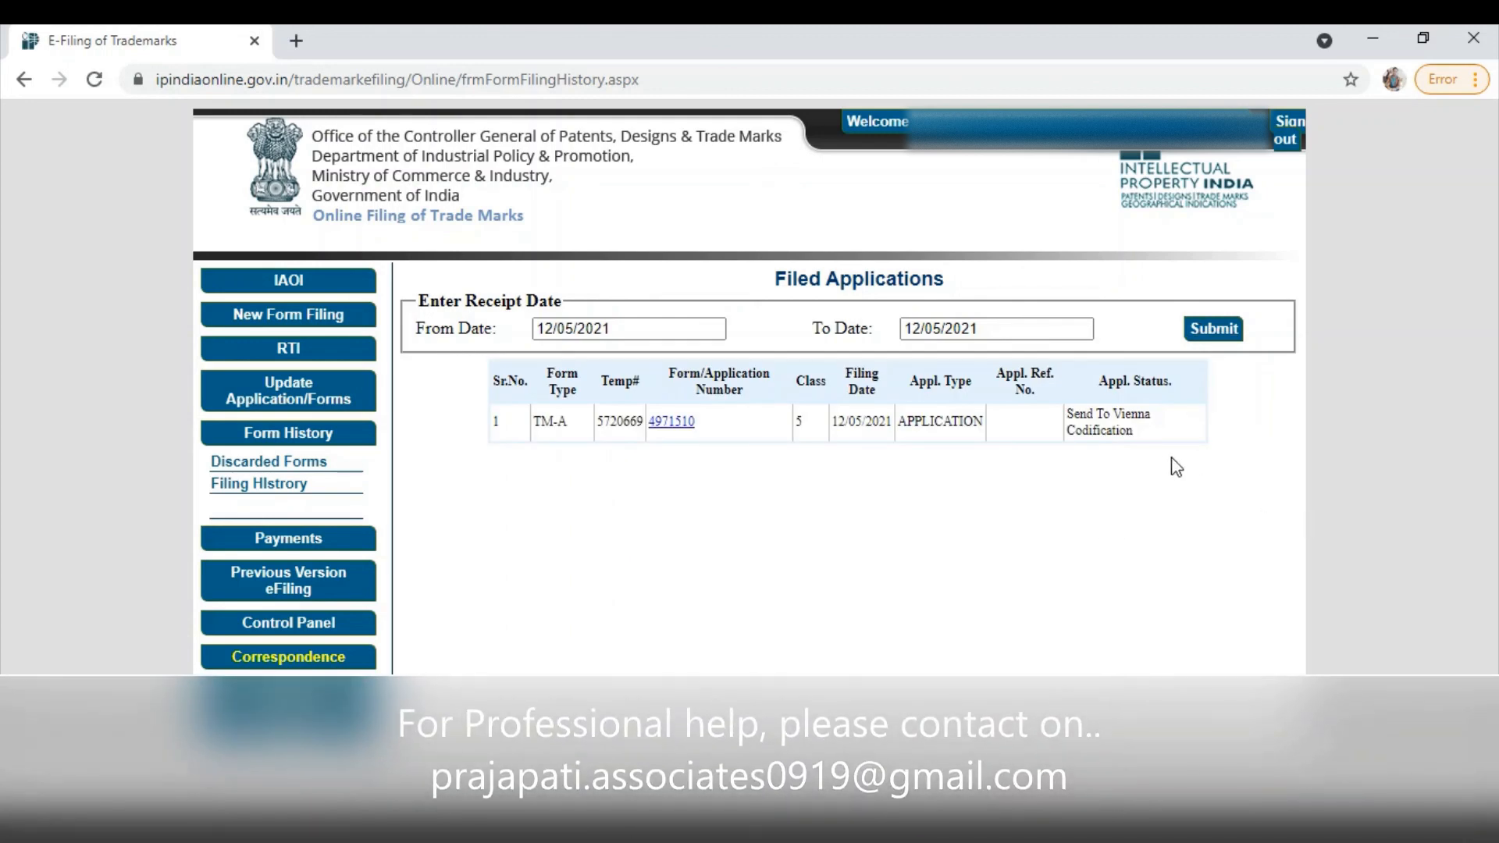